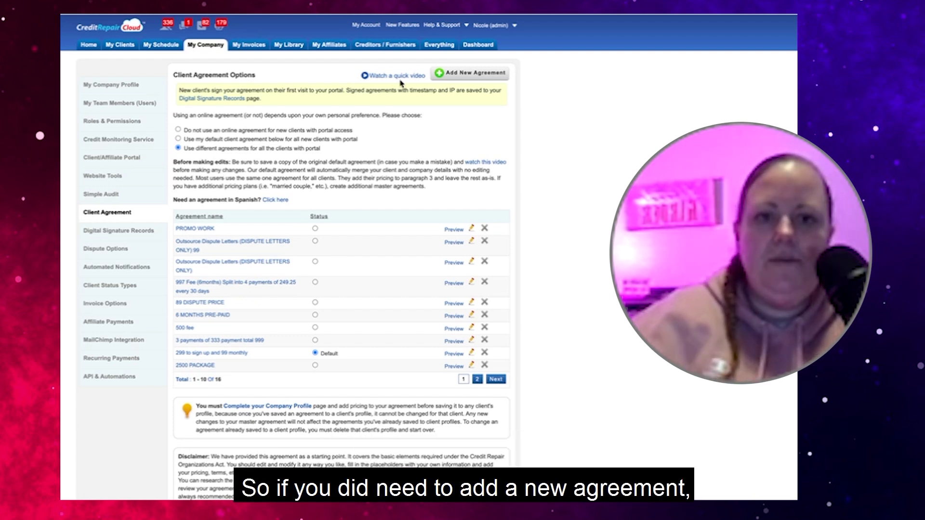
Create a new client agreement filled with the original default agreement text, and review the text
{"action": "left_click", "coordinate": [457, 77]}
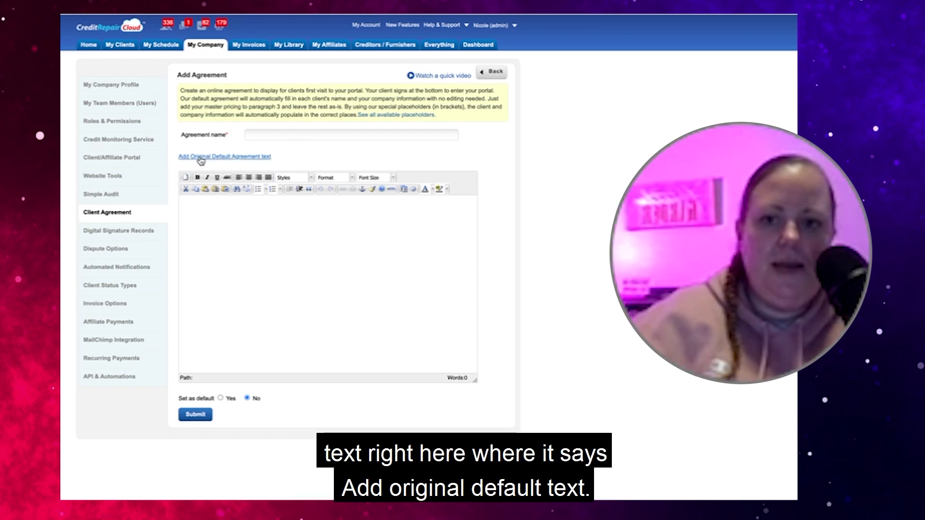
{"action": "left_click", "coordinate": [200, 157]}
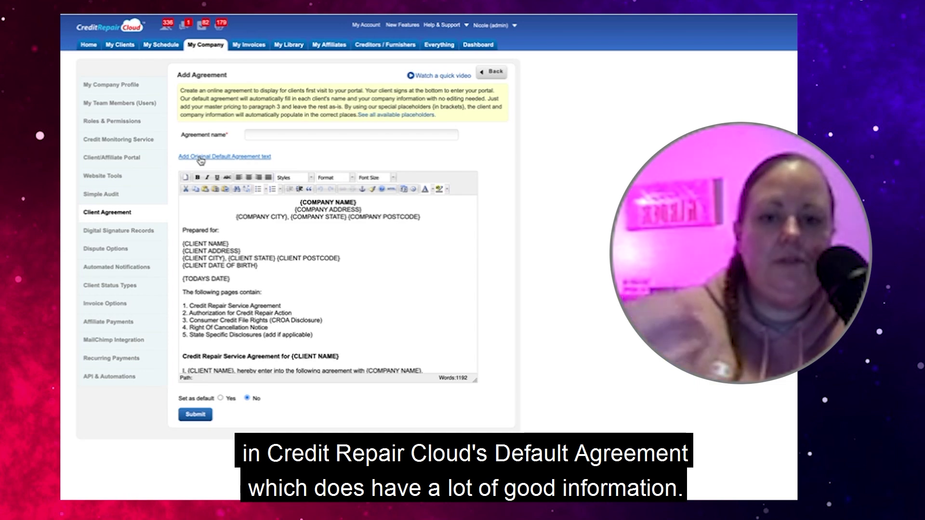
{"action": "scroll", "coordinate": [255, 280], "scroll_direction": "down", "scroll_amount": 20}
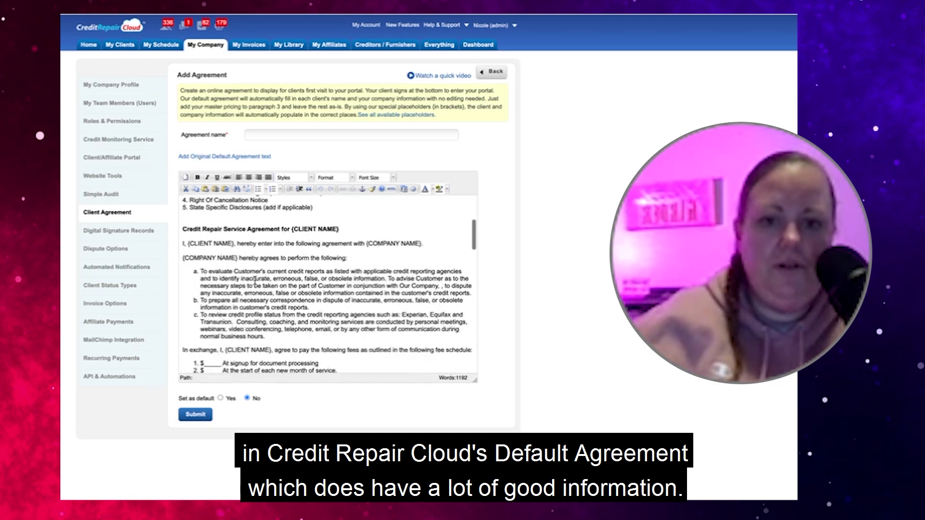
{"action": "scroll", "coordinate": [254, 277], "scroll_direction": "down", "scroll_amount": 2}
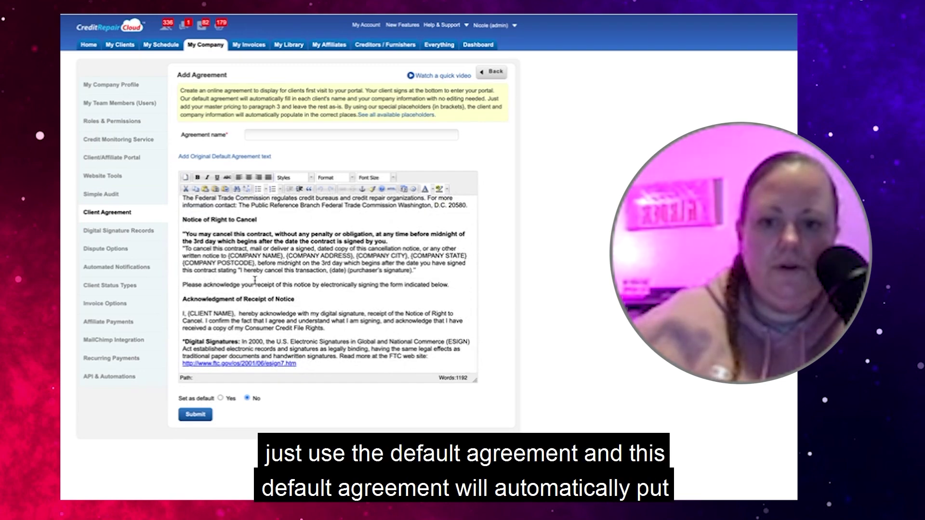
{"action": "scroll", "coordinate": [256, 281], "scroll_direction": "up", "scroll_amount": 20}
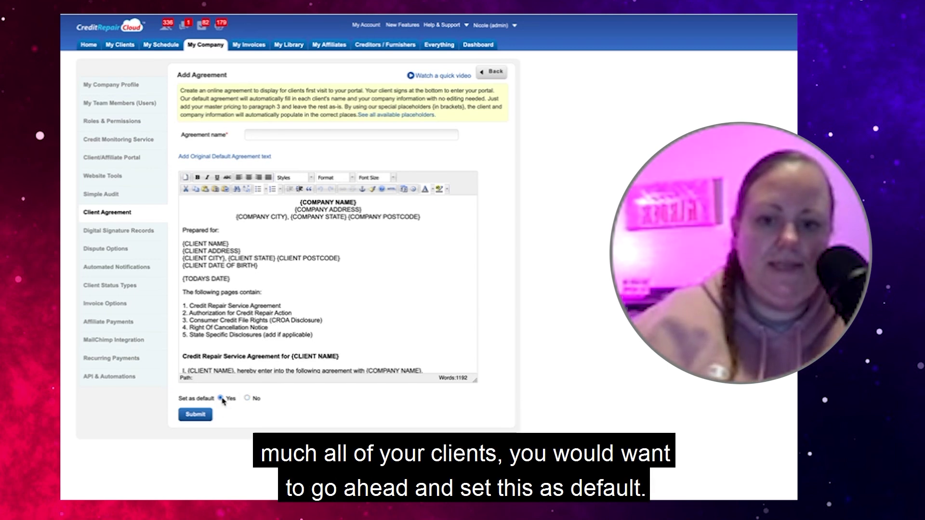
{"action": "scroll", "coordinate": [291, 295], "scroll_direction": "down", "scroll_amount": 4}
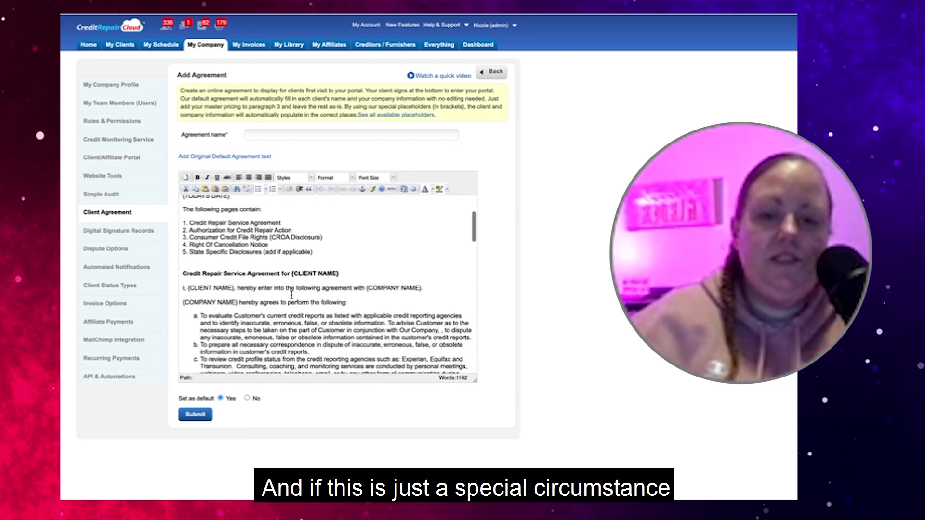
{"action": "scroll", "coordinate": [291, 295], "scroll_direction": "down", "scroll_amount": 5}
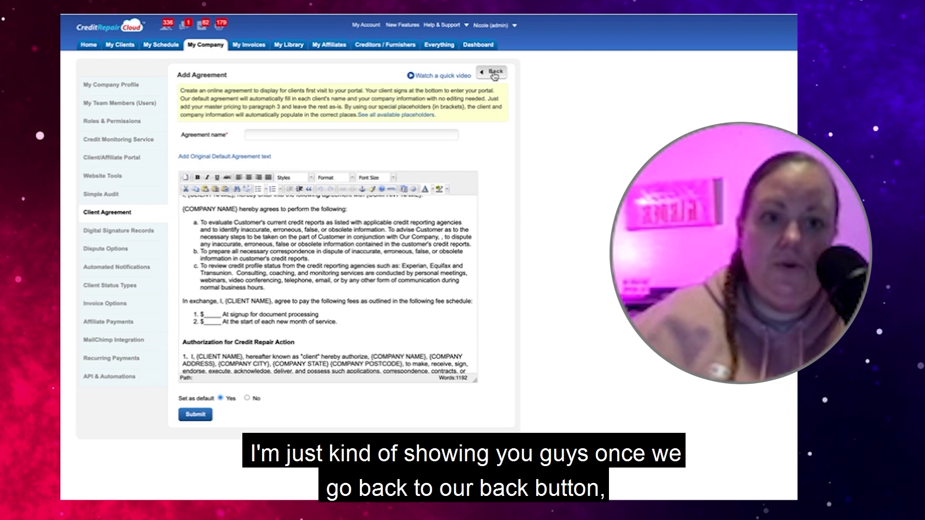
Go back to the Client Agreement Options list of agreements
{"action": "left_click", "coordinate": [494, 73]}
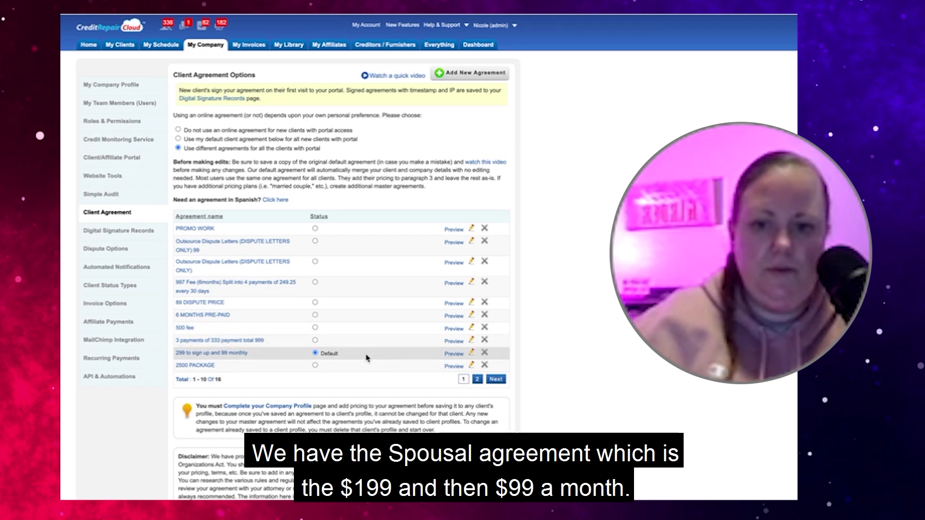
{"action": "left_click", "coordinate": [453, 355]}
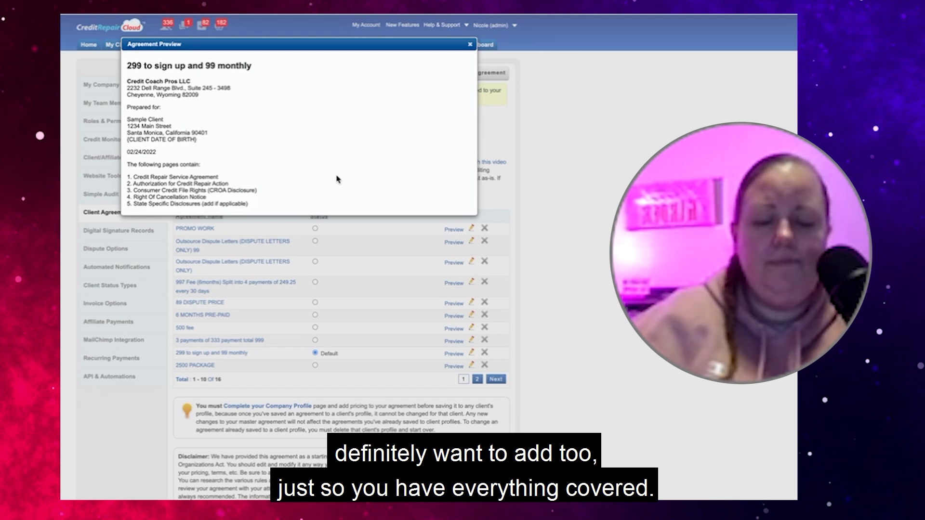
{"action": "scroll", "coordinate": [336, 179], "scroll_direction": "down", "scroll_amount": 1}
{"action": "scroll", "coordinate": [336, 179], "scroll_direction": "down", "scroll_amount": 6}
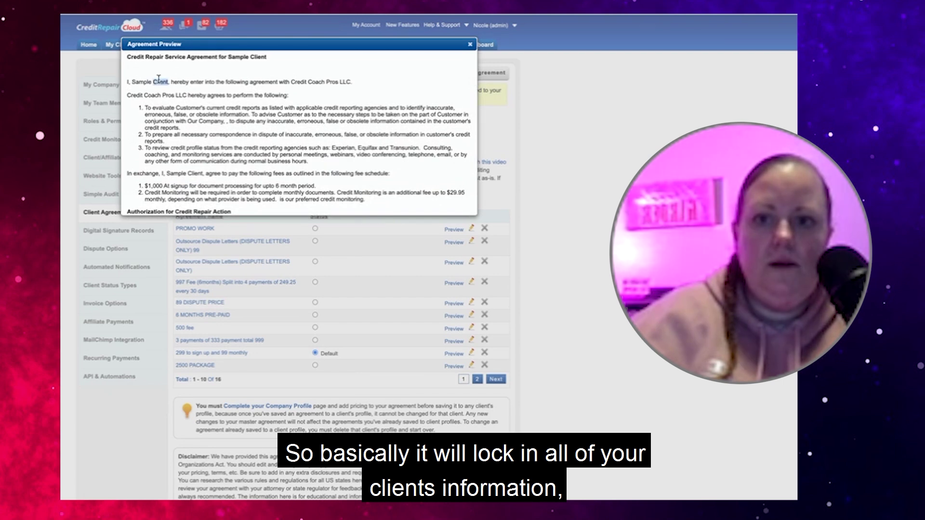
{"action": "triple_click", "coordinate": [158, 80]}
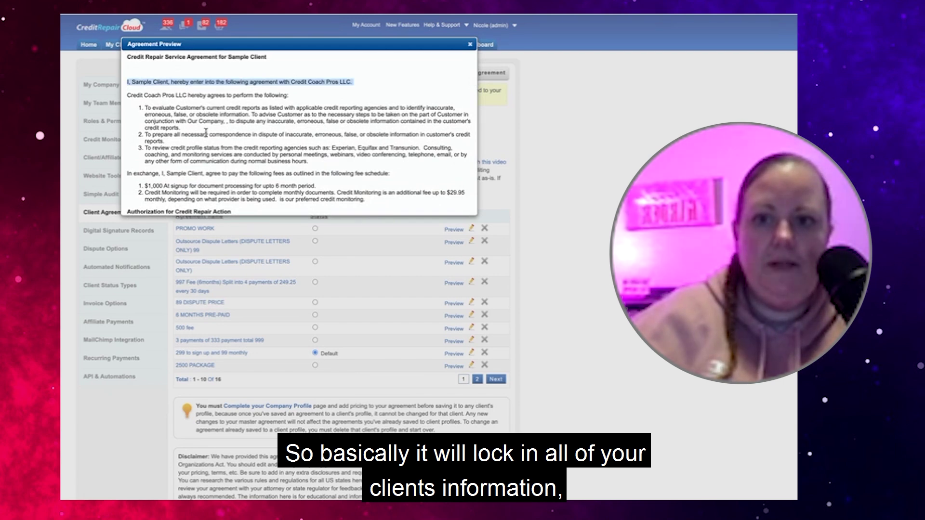
{"action": "scroll", "coordinate": [205, 133], "scroll_direction": "down", "scroll_amount": 5}
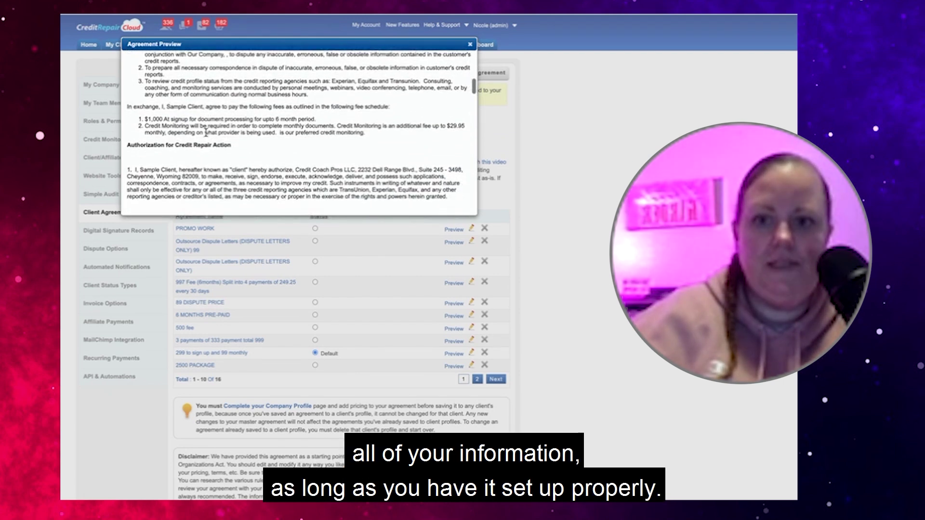
{"action": "left_click", "coordinate": [470, 44]}
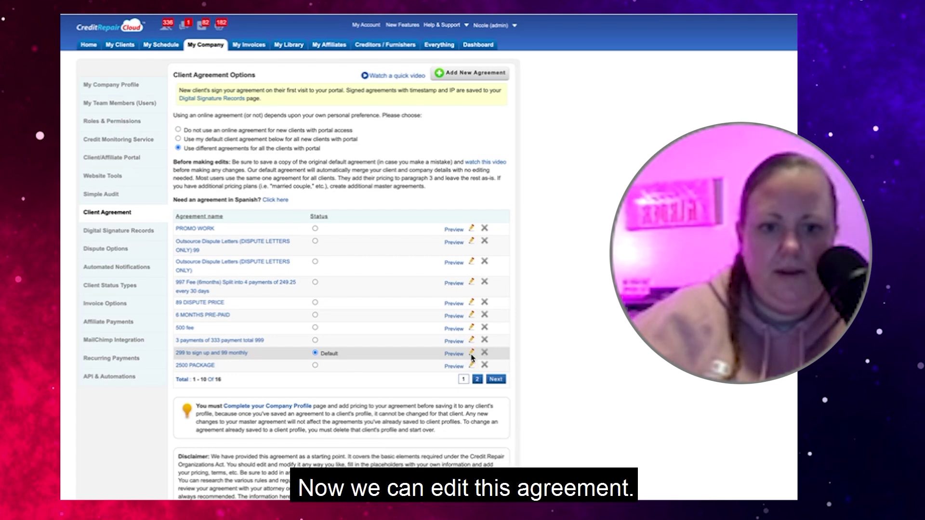
{"action": "left_click", "coordinate": [470, 354]}
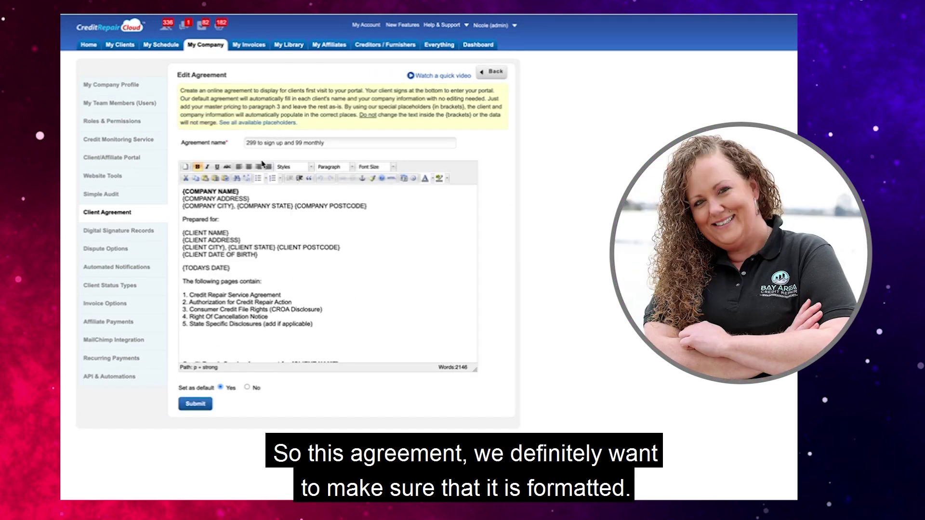
Tidy the blank lines above and below the service agreement heading
{"action": "scroll", "coordinate": [272, 228], "scroll_direction": "down", "scroll_amount": 3}
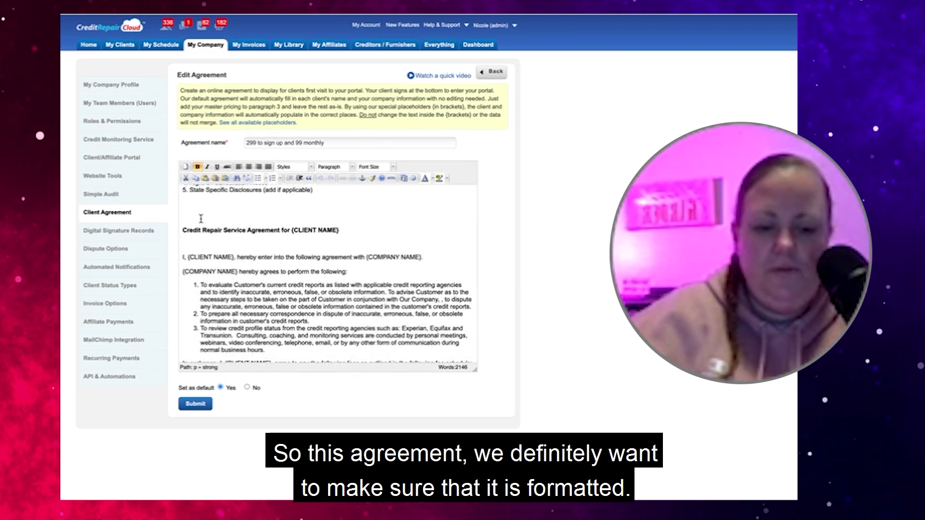
{"action": "key", "text": "BackSpace"}
{"action": "key", "text": "BackSpace"}
{"action": "key", "text": "Return"}
{"action": "left_click", "coordinate": [193, 234]}
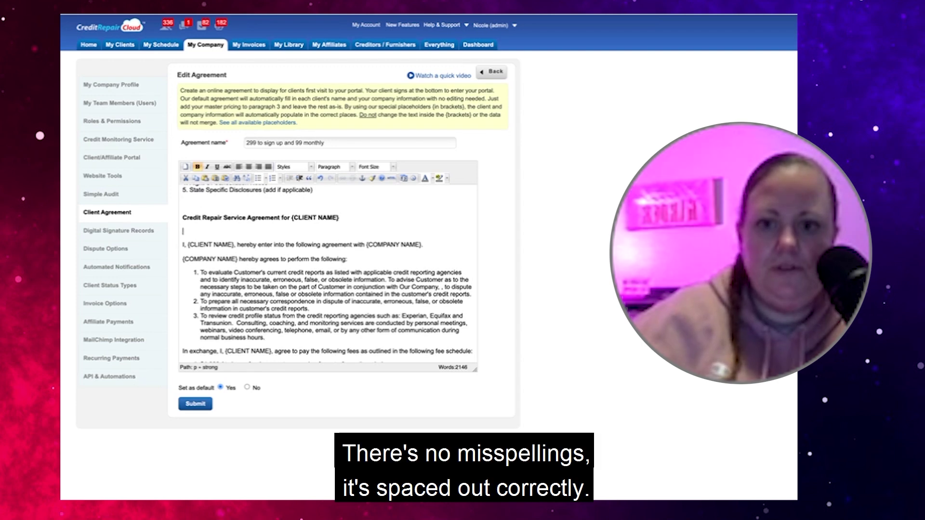
{"action": "key", "text": "BackSpace"}
{"action": "key", "text": "shift+Return"}
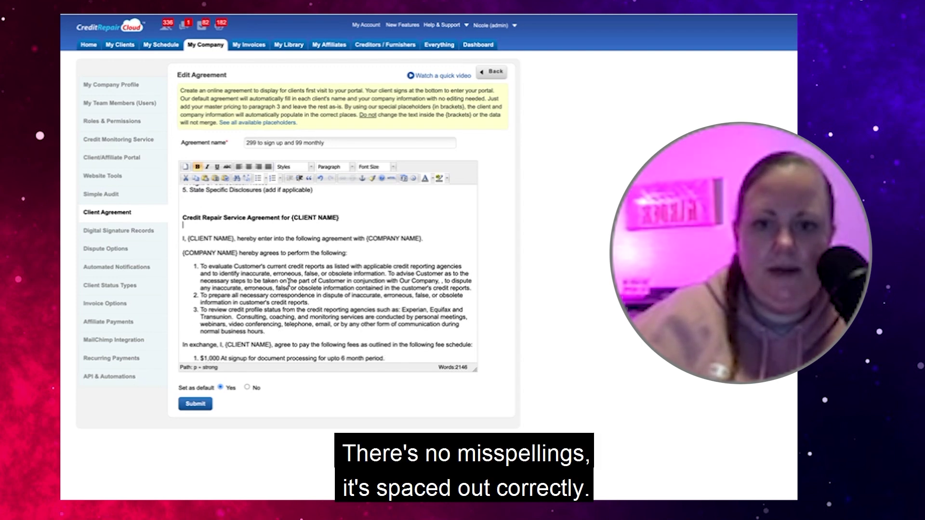
Change the signup fee amount from $1,000 to $299
{"action": "scroll", "coordinate": [291, 283], "scroll_direction": "up", "scroll_amount": 2}
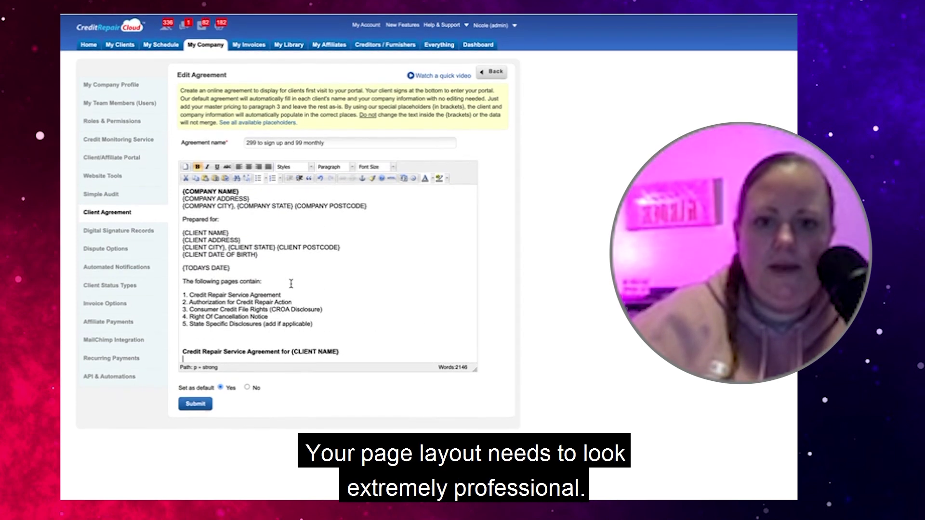
{"action": "scroll", "coordinate": [290, 266], "scroll_direction": "down", "scroll_amount": 4}
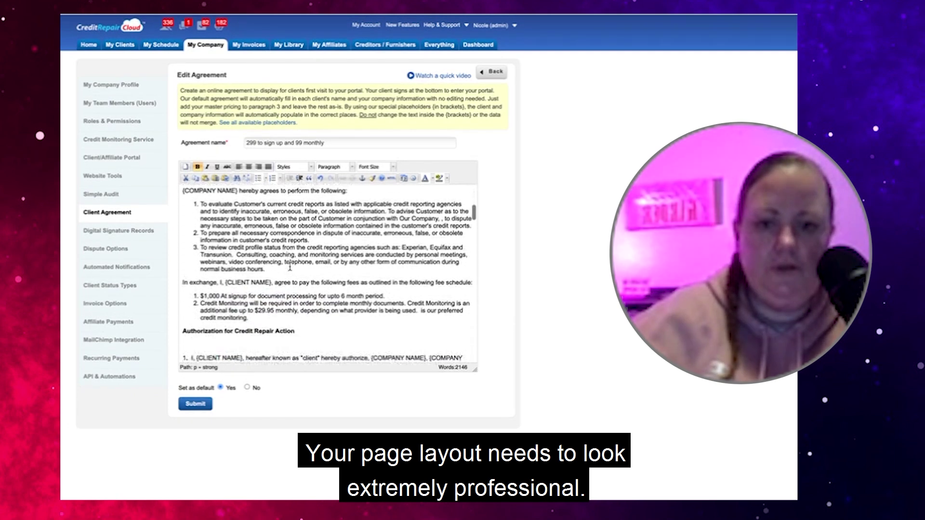
{"action": "left_click", "coordinate": [220, 270]}
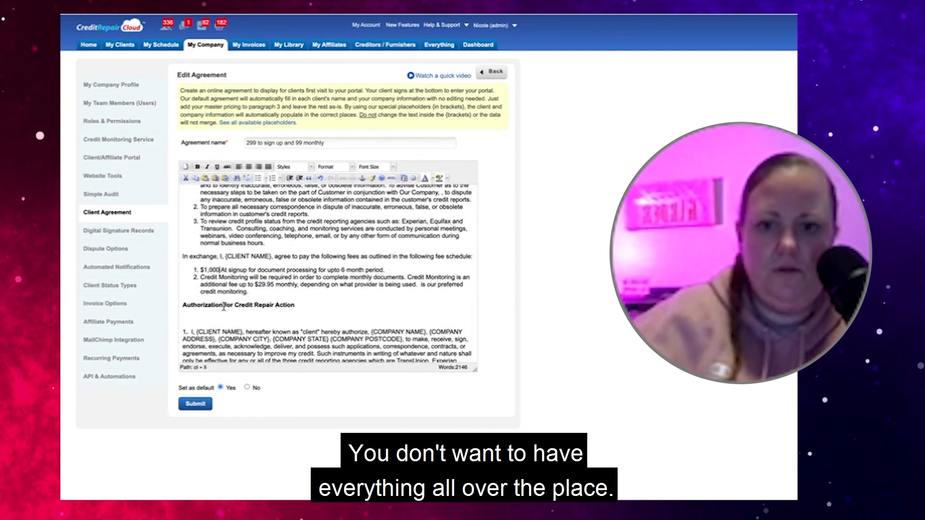
{"action": "key", "text": "BackSpace"}
{"action": "key", "text": "BackSpace"}
{"action": "key", "text": "BackSpace"}
{"action": "key", "text": "BackSpace"}
{"action": "key", "text": "BackSpace"}
{"action": "type", "text": "299"}
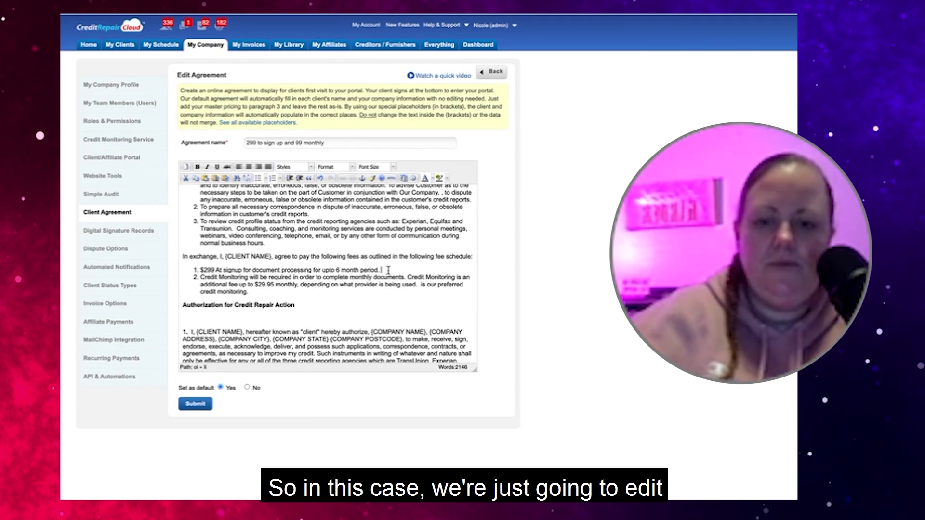
Trim the signup fee's 6-month wording and add fee item '$99 Monthly for Additional Follow up & Rounds of Letters'
{"action": "left_click_drag", "start_coordinate": [387, 270], "coordinate": [248, 269]}
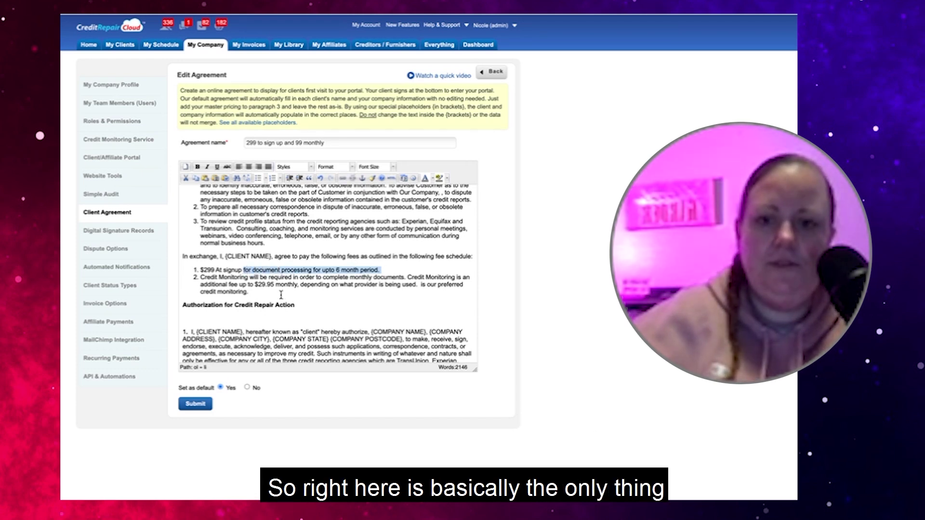
{"action": "double_click", "coordinate": [190, 256]}
{"action": "triple_click", "coordinate": [189, 257]}
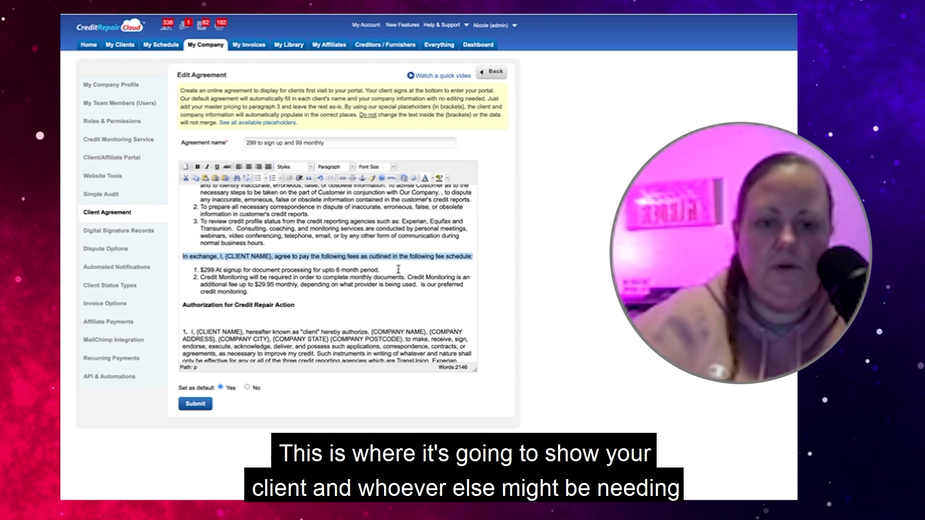
{"action": "left_click", "coordinate": [383, 268]}
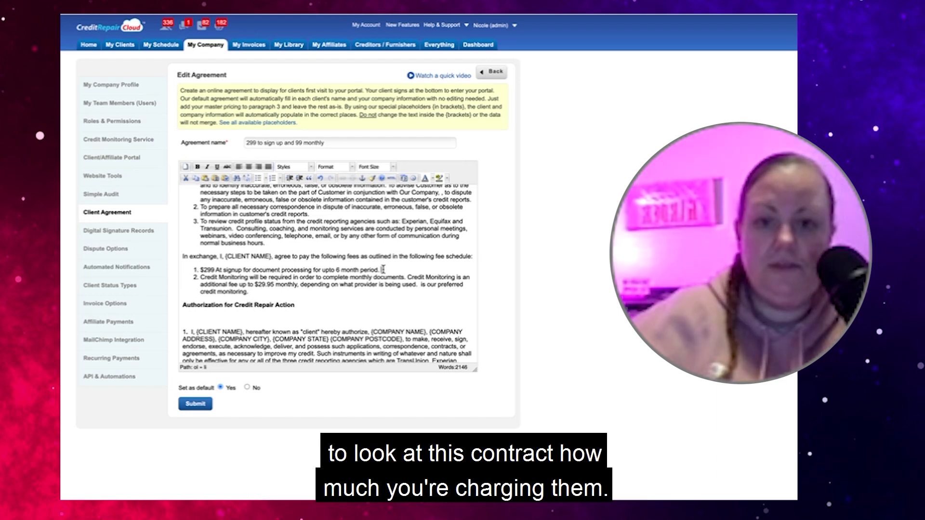
{"action": "left_click_drag", "start_coordinate": [383, 270], "coordinate": [314, 270]}
{"action": "key", "text": "BackSpace"}
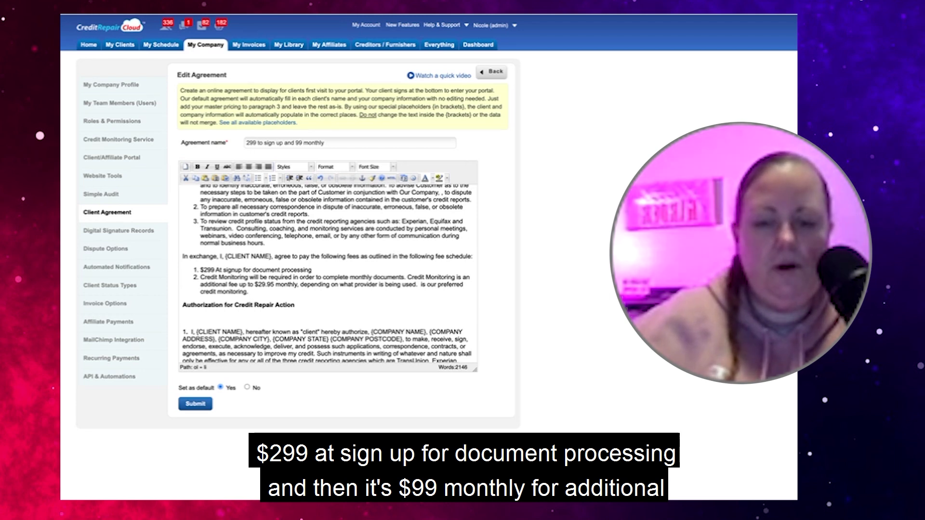
{"action": "key", "text": "Return"}
{"action": "type", "text": "$9"}
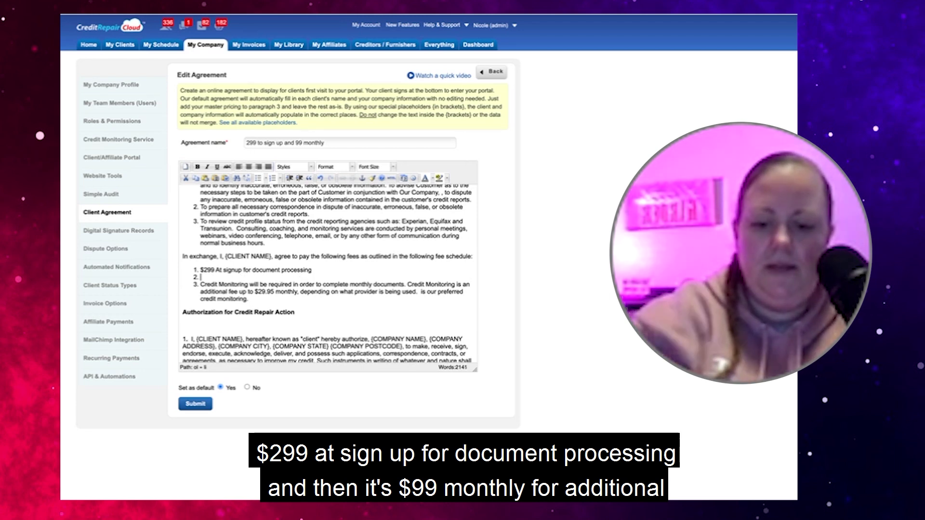
{"action": "type", "text": "9 M"}
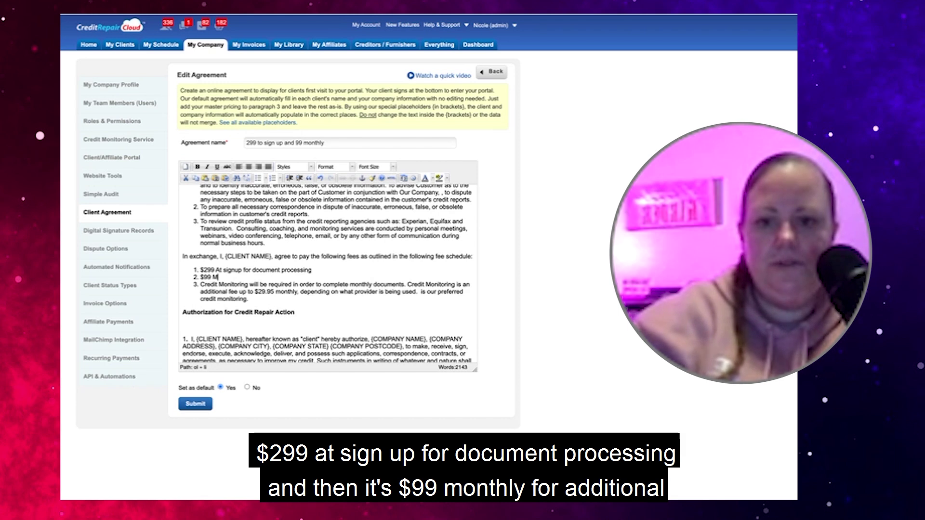
{"action": "type", "text": "onthly for "}
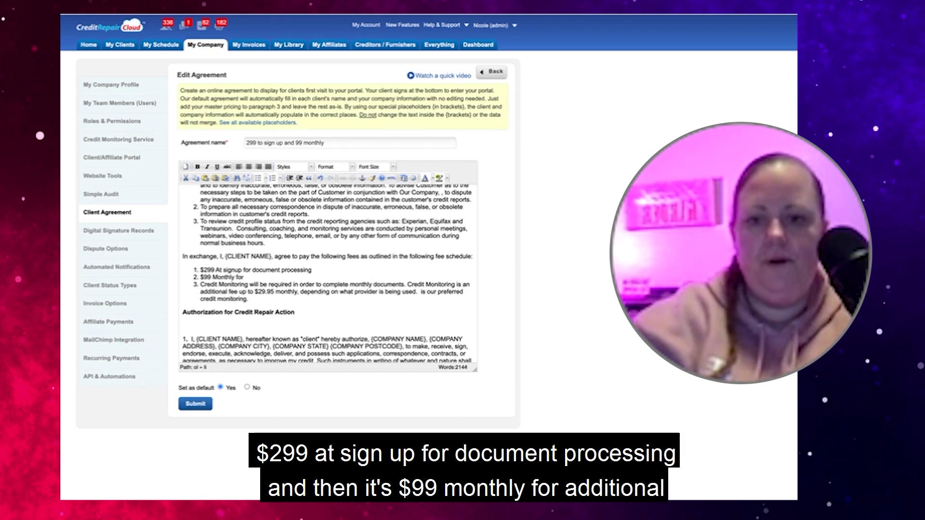
{"action": "type", "text": "Additional A"}
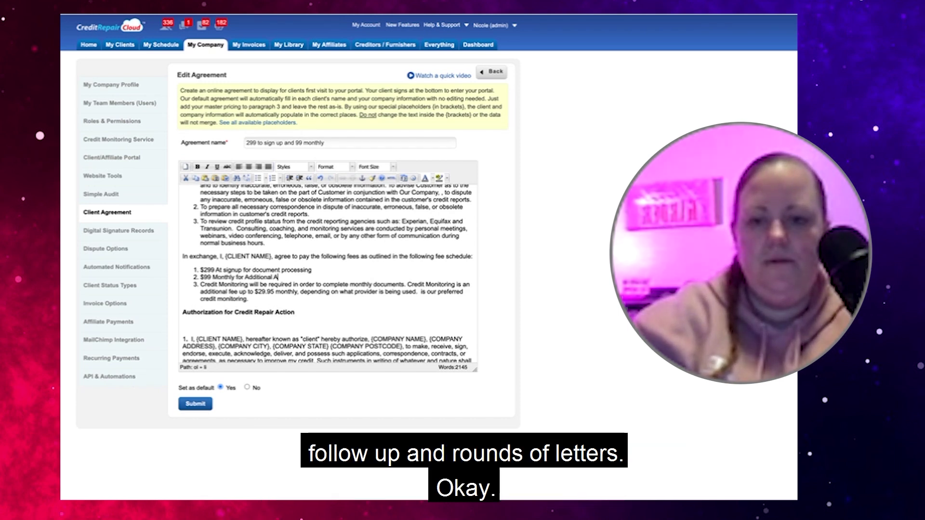
{"action": "key", "text": "BackSpace"}
{"action": "type", "text": "Follow up & Ro"}
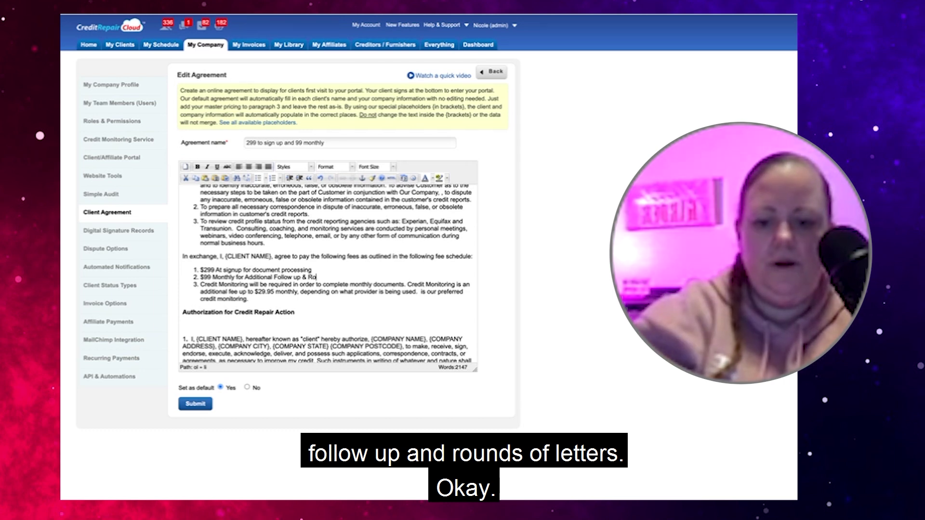
{"action": "type", "text": "unds of Letters"}
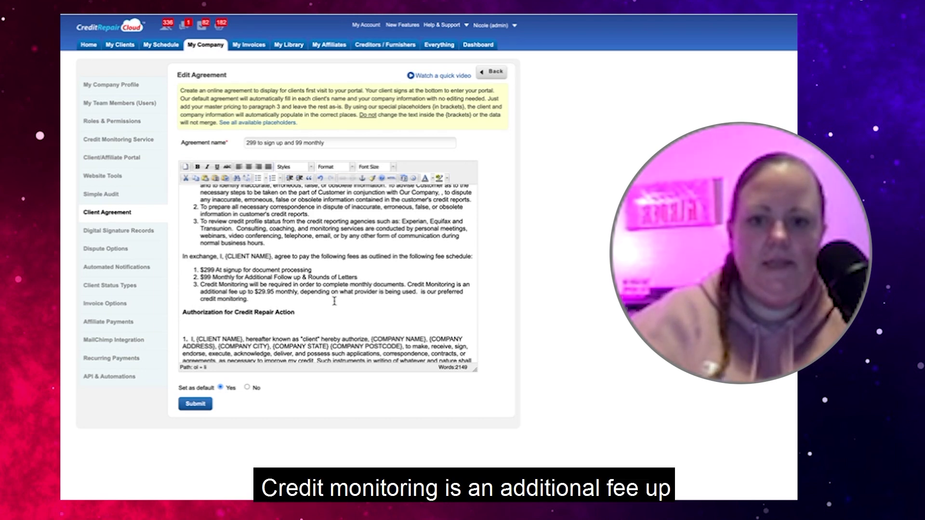
In fee item 3, capitalise 'our' to 'Our' and remove the extra space before it
{"action": "left_click", "coordinate": [274, 292]}
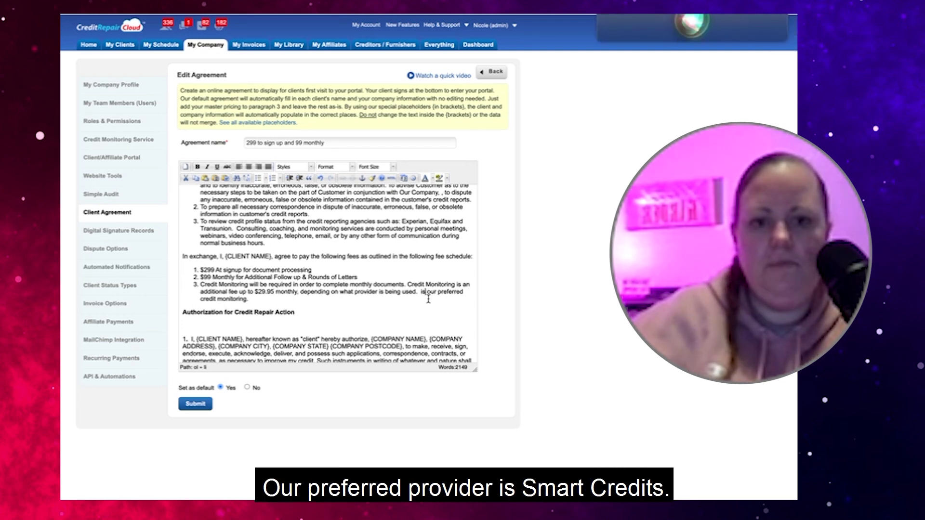
{"action": "left_click", "coordinate": [428, 294]}
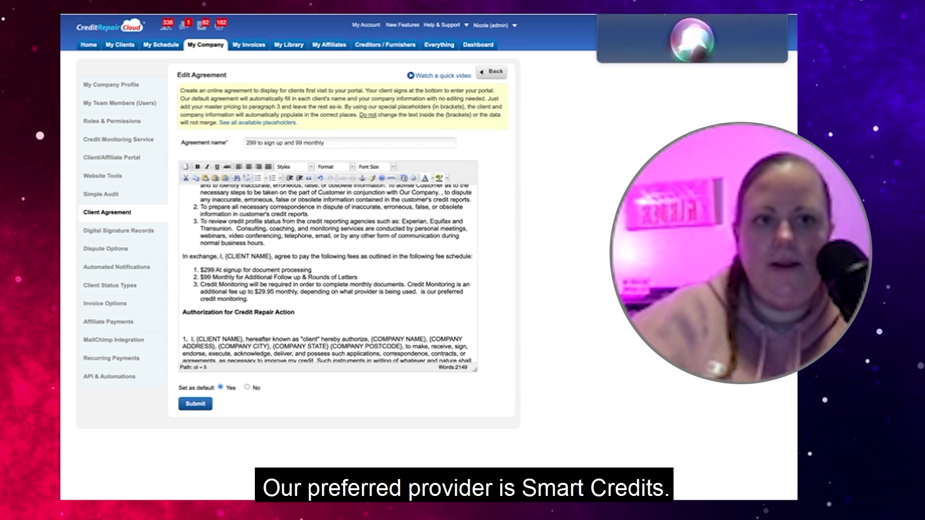
{"action": "key", "text": "BackSpace"}
{"action": "key", "text": "BackSpace"}
{"action": "key", "text": "BackSpace"}
{"action": "key", "text": "BackSpace"}
{"action": "type", "text": "o"}
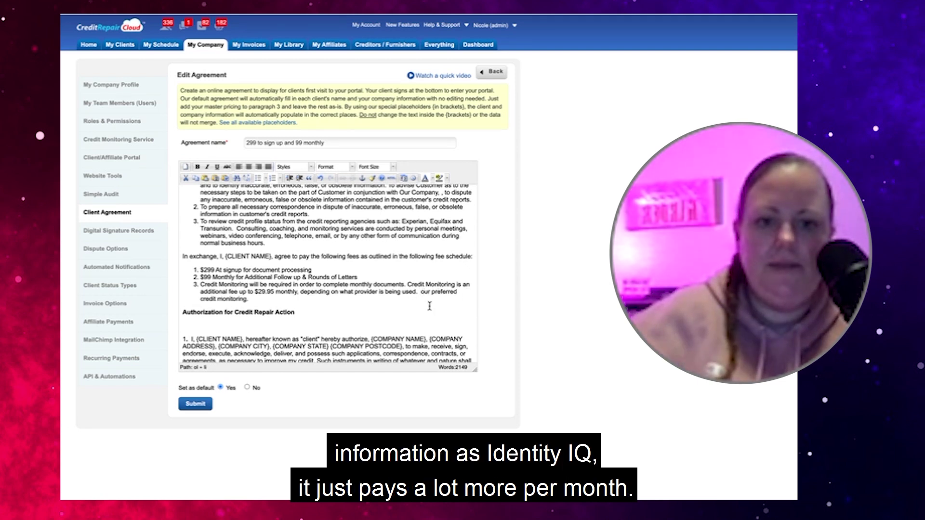
{"action": "key", "text": "BackSpace"}
{"action": "type", "text": "O"}
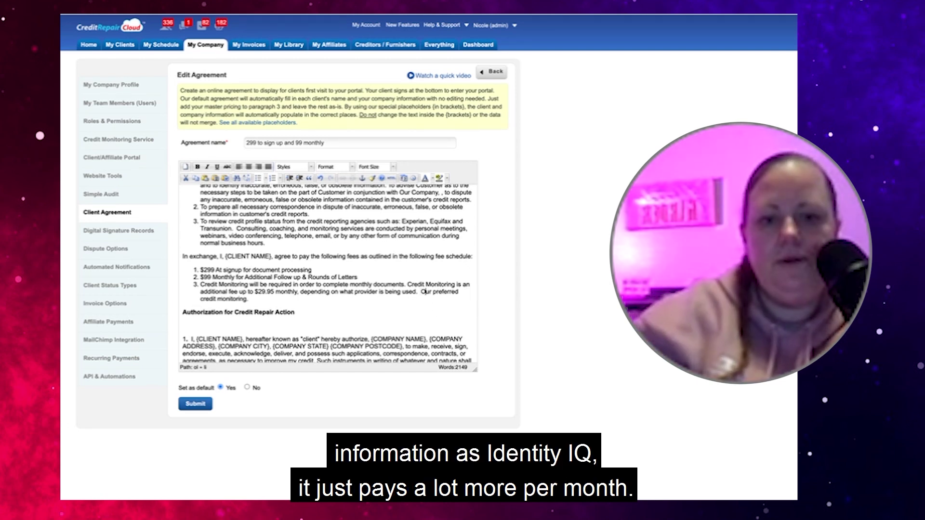
{"action": "left_click", "coordinate": [420, 292]}
{"action": "key", "text": "BackSpace"}
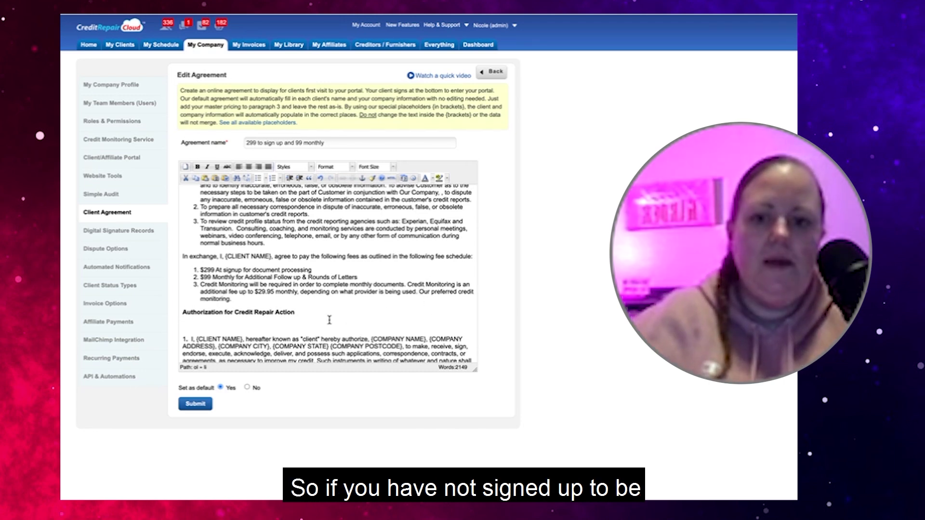
{"action": "left_click", "coordinate": [248, 301]}
{"action": "key", "text": "Return"}
{"action": "key", "text": "BackSpace"}
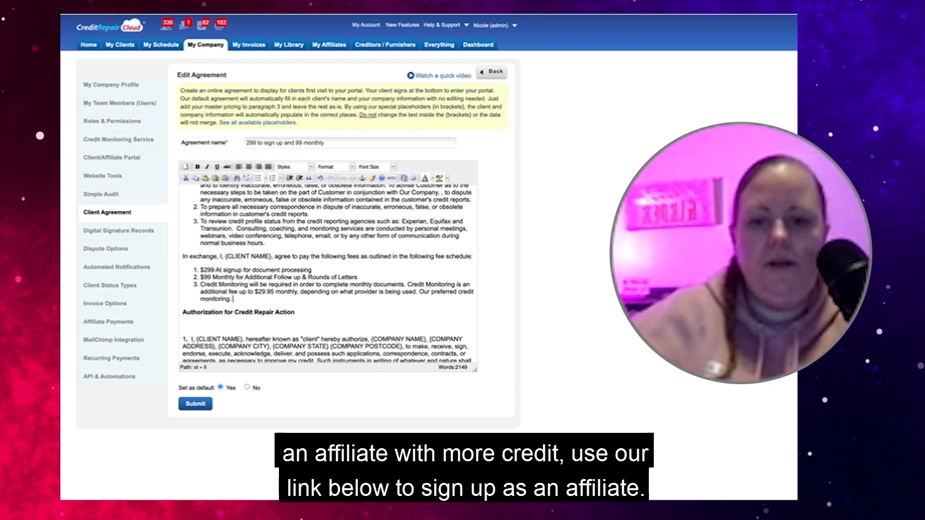
{"action": "type", "text": "www."}
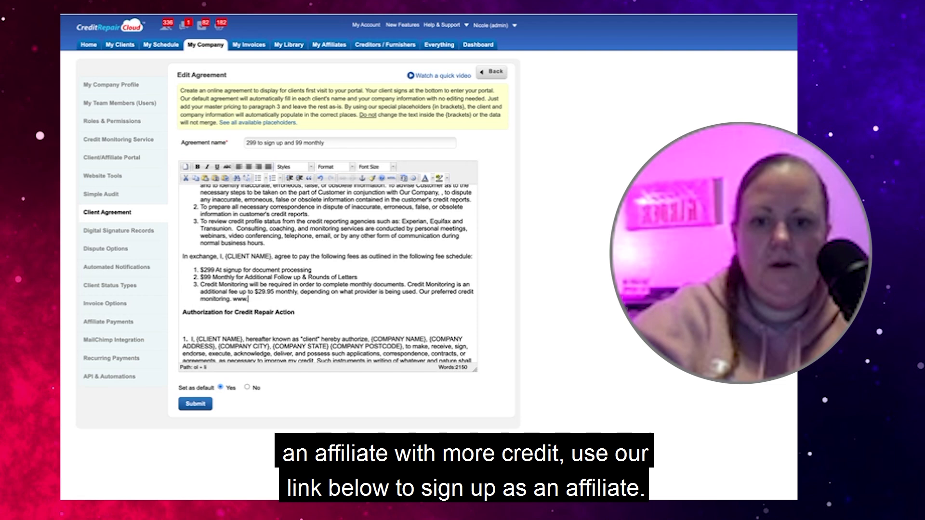
{"action": "type", "text": "SmartCred"}
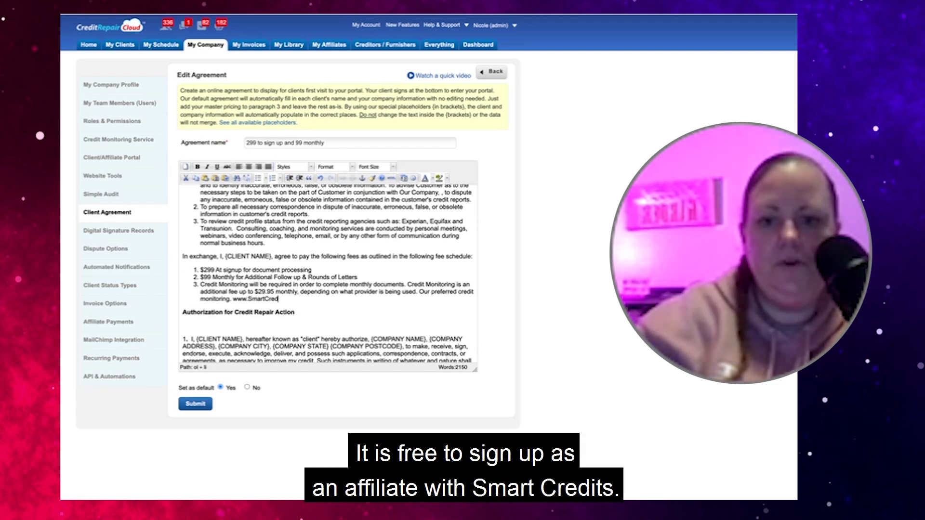
{"action": "type", "text": "it.co"}
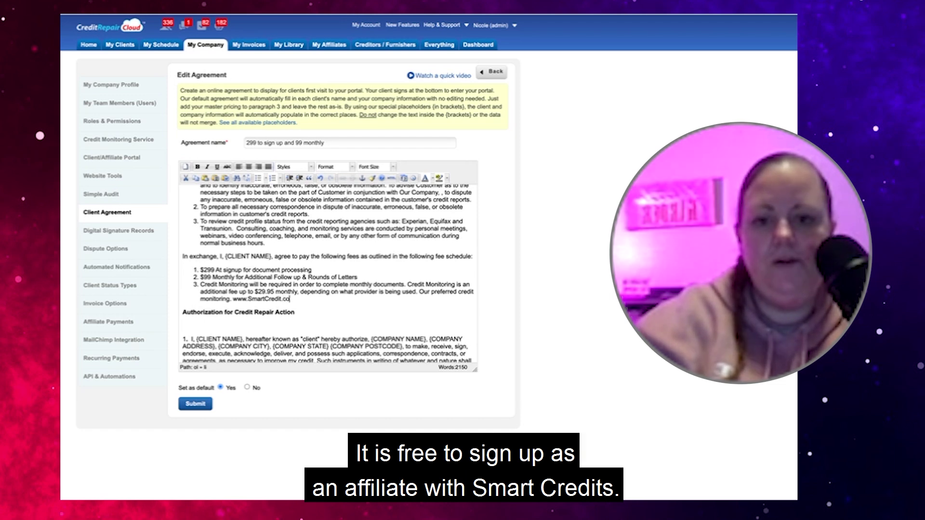
{"action": "type", "text": "m/bayarea"}
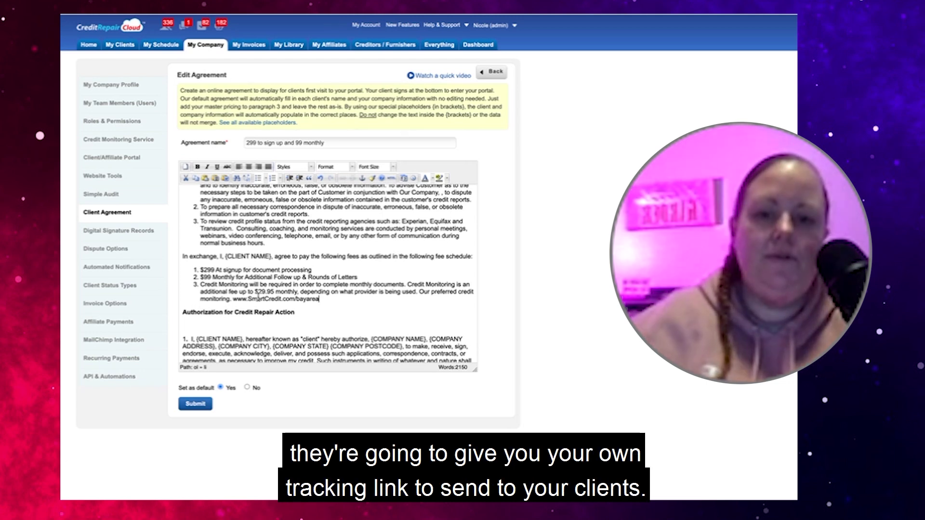
Select the SmartCredit web address in the fee item
{"action": "left_click_drag", "start_coordinate": [318, 299], "coordinate": [234, 299]}
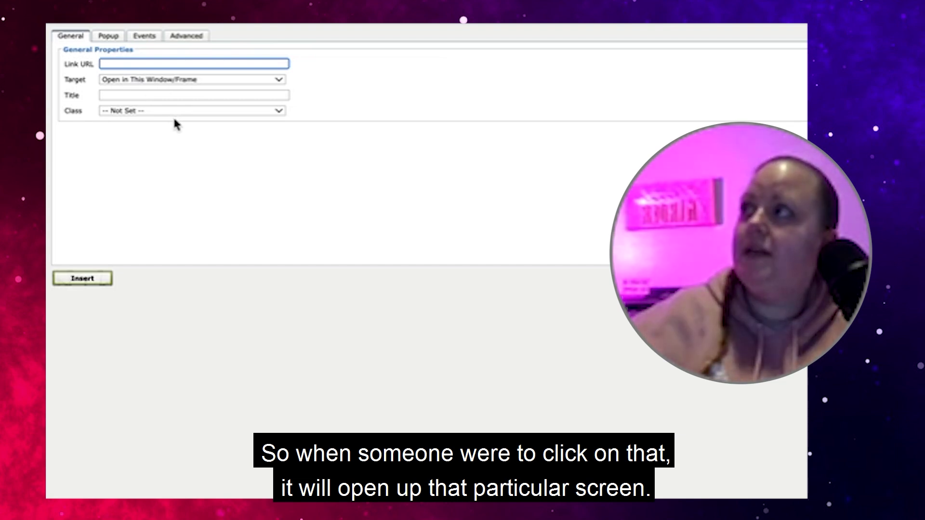
Link the address to the pasted SmartCredit URL, opening in a new window (_blank)
{"action": "type", "text": "www.SmartCredit.com/bayarea"}
{"action": "left_click", "coordinate": [404, 135]}
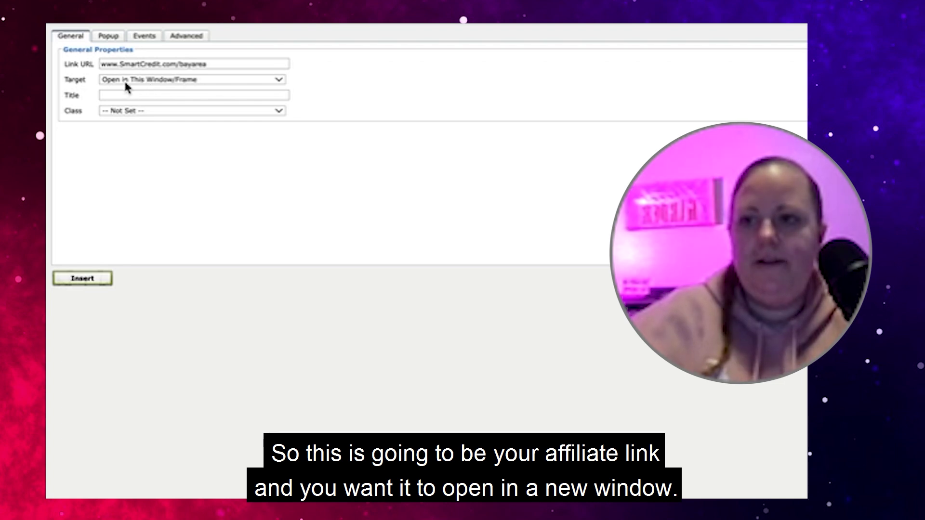
{"action": "left_click", "coordinate": [160, 79]}
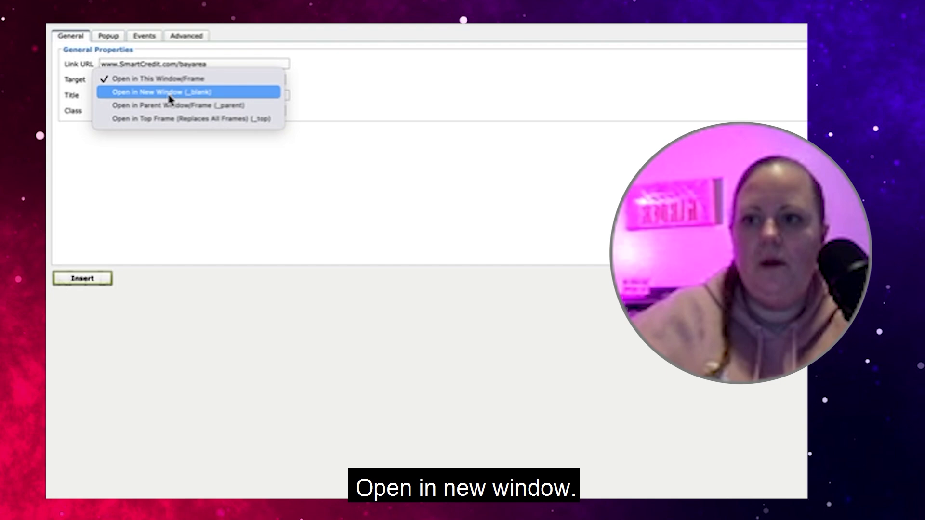
{"action": "left_click", "coordinate": [169, 95]}
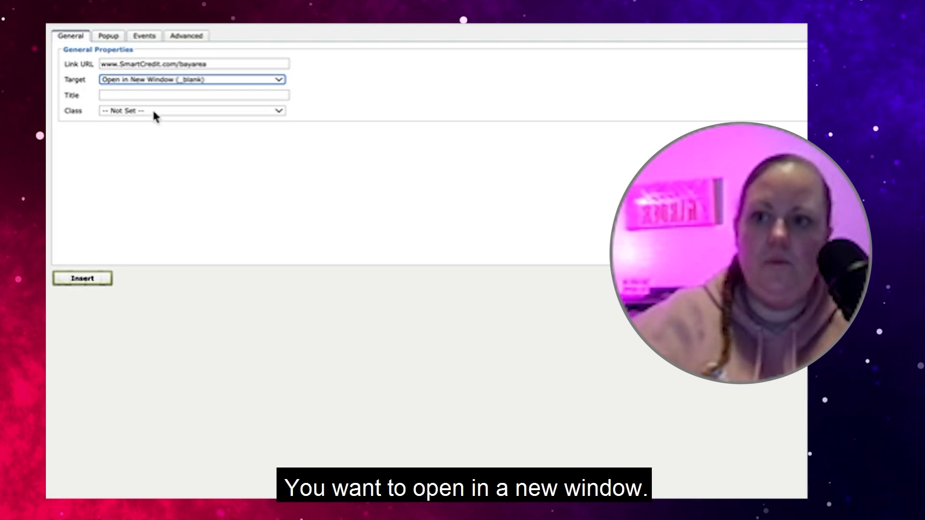
{"action": "left_click", "coordinate": [154, 81]}
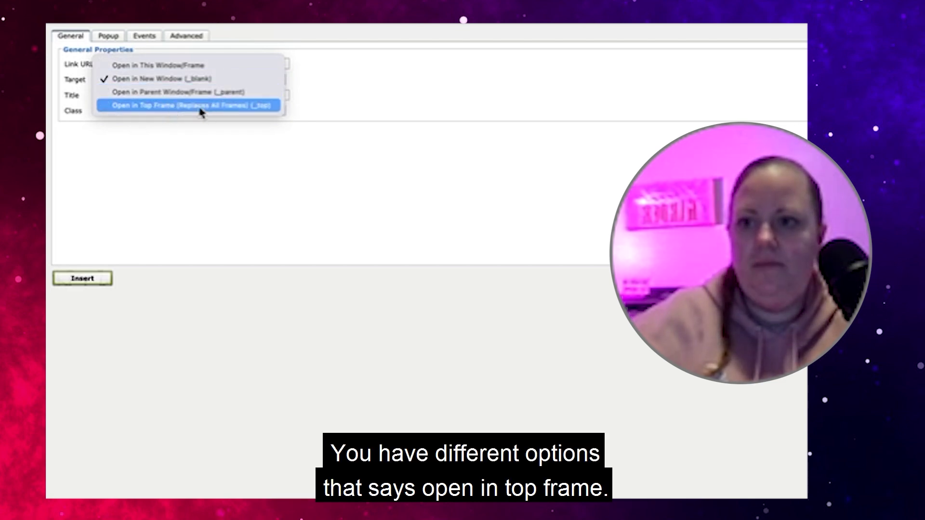
{"action": "left_click", "coordinate": [158, 85]}
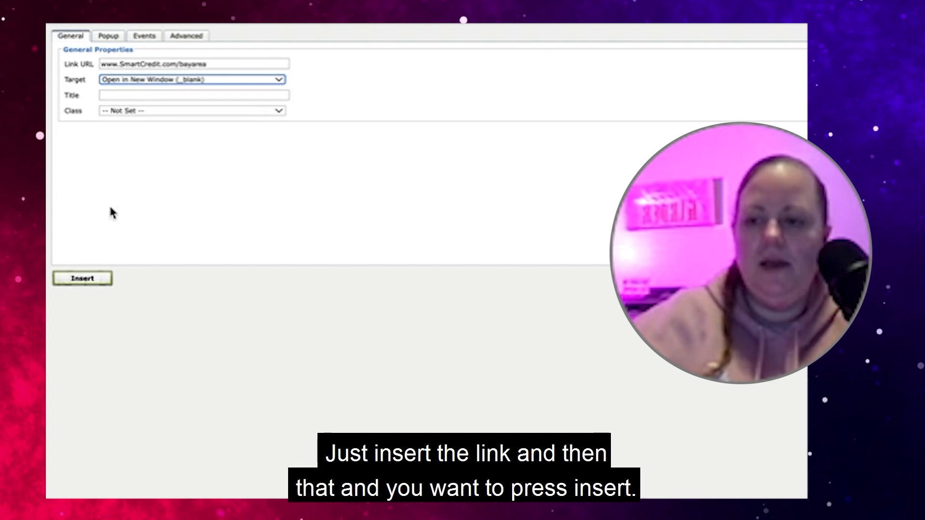
{"action": "left_click", "coordinate": [95, 282]}
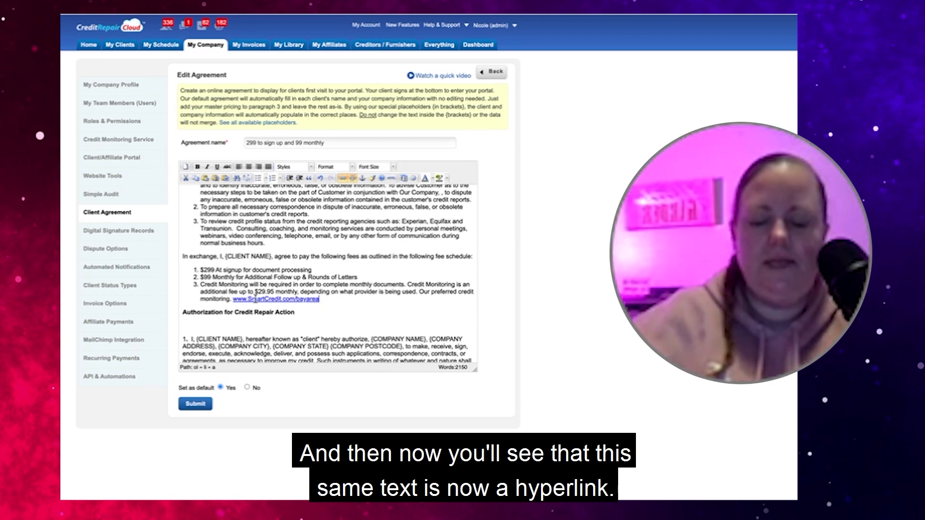
Delete the blank line under the Authorization heading
{"action": "left_click", "coordinate": [339, 320]}
{"action": "key", "text": "BackSpace"}
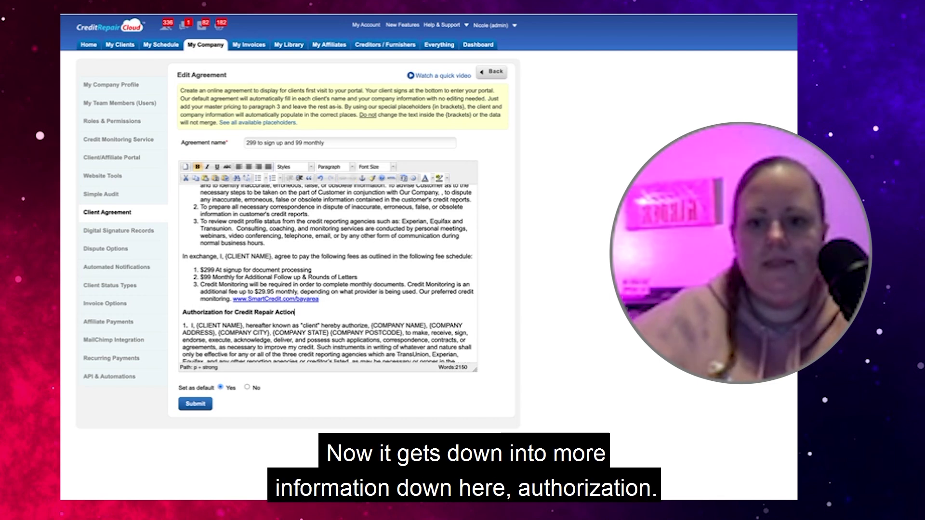
{"action": "scroll", "coordinate": [177, 277], "scroll_direction": "down", "scroll_amount": 2}
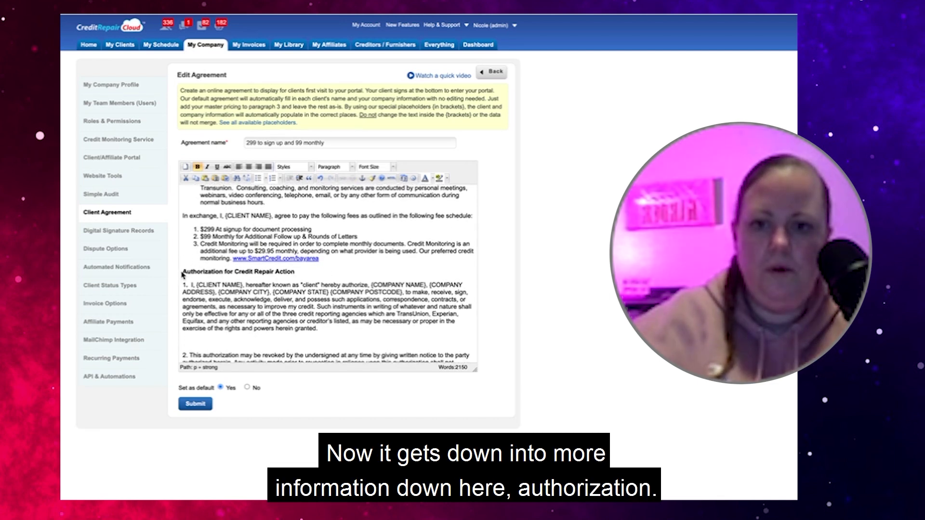
{"action": "scroll", "coordinate": [259, 307], "scroll_direction": "down", "scroll_amount": 3}
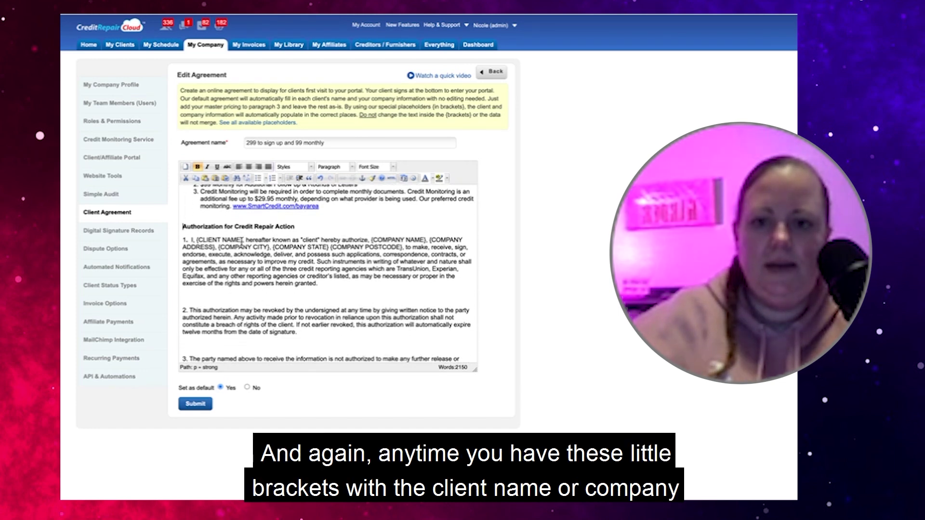
Highlight the {CLIENT NAME} and {COMPANY NAME} placeholders, then move further down the agreement
{"action": "left_click_drag", "start_coordinate": [241, 240], "coordinate": [196, 239]}
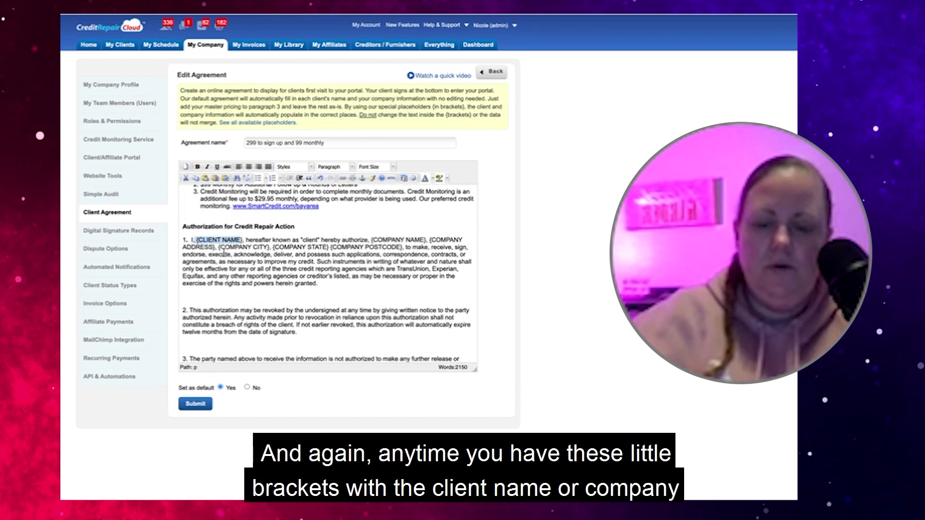
{"action": "left_click_drag", "start_coordinate": [425, 239], "coordinate": [371, 240]}
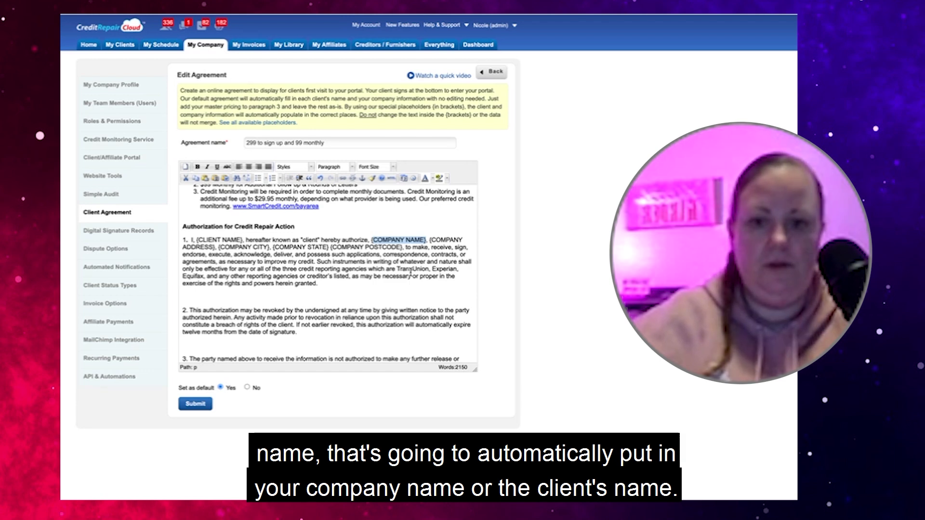
{"action": "scroll", "coordinate": [411, 273], "scroll_direction": "down", "scroll_amount": 3}
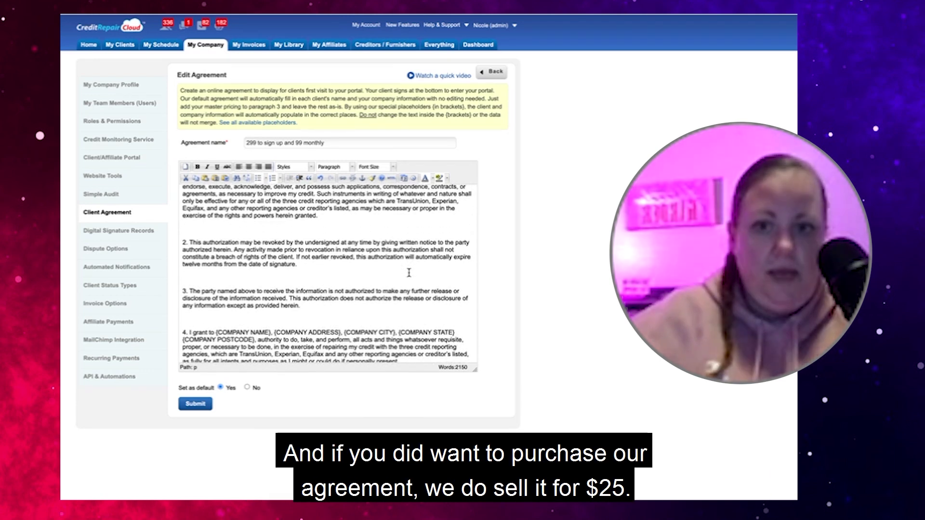
{"action": "scroll", "coordinate": [410, 273], "scroll_direction": "down", "scroll_amount": 1}
{"action": "scroll", "coordinate": [409, 273], "scroll_direction": "down", "scroll_amount": 3}
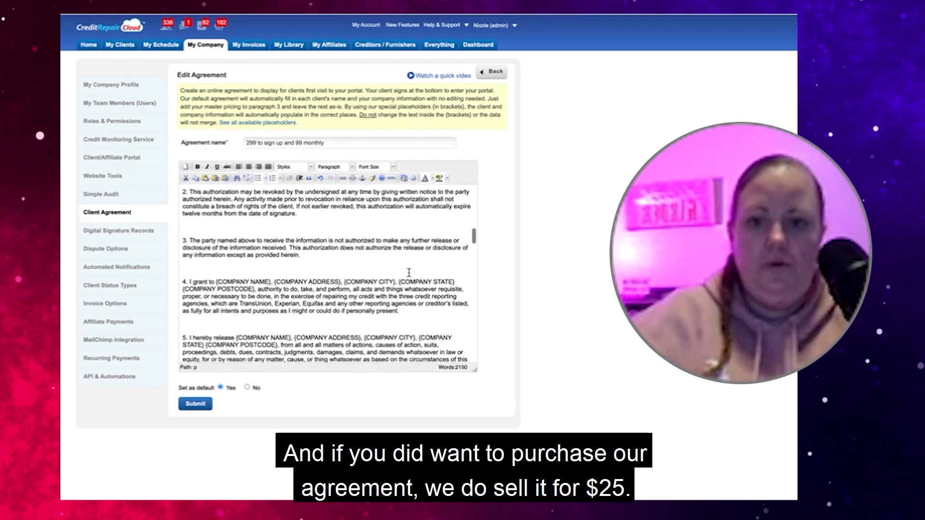
{"action": "scroll", "coordinate": [408, 273], "scroll_direction": "down", "scroll_amount": 15}
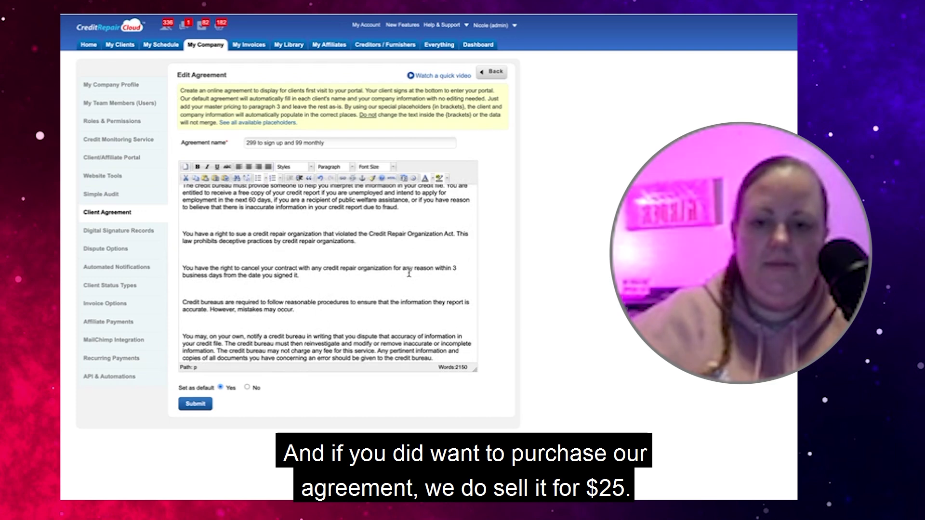
{"action": "scroll", "coordinate": [409, 273], "scroll_direction": "down", "scroll_amount": 1}
Delete the blank lines after 'signed it.', 'mistakes may occur.', the fraud paragraph, and before right-to-cancel
{"action": "left_click", "coordinate": [209, 276]}
{"action": "key", "text": "BackSpace"}
{"action": "left_click", "coordinate": [195, 289]}
{"action": "key", "text": "BackSpace"}
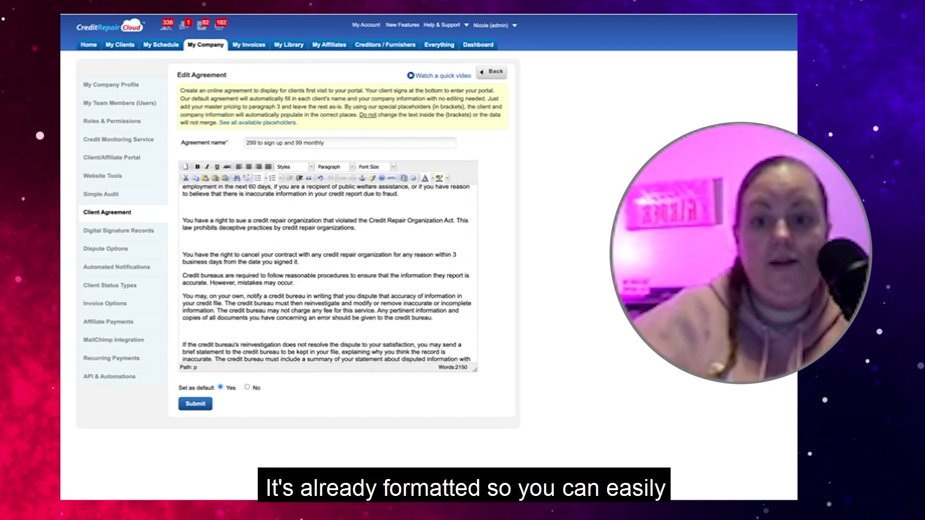
{"action": "scroll", "coordinate": [184, 283], "scroll_direction": "up", "scroll_amount": 3}
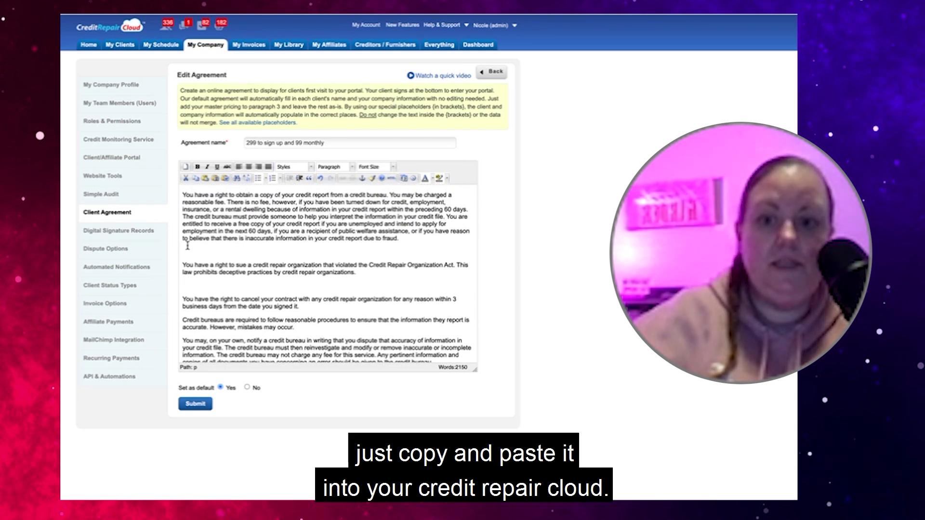
{"action": "left_click", "coordinate": [186, 253]}
{"action": "key", "text": "BackSpace"}
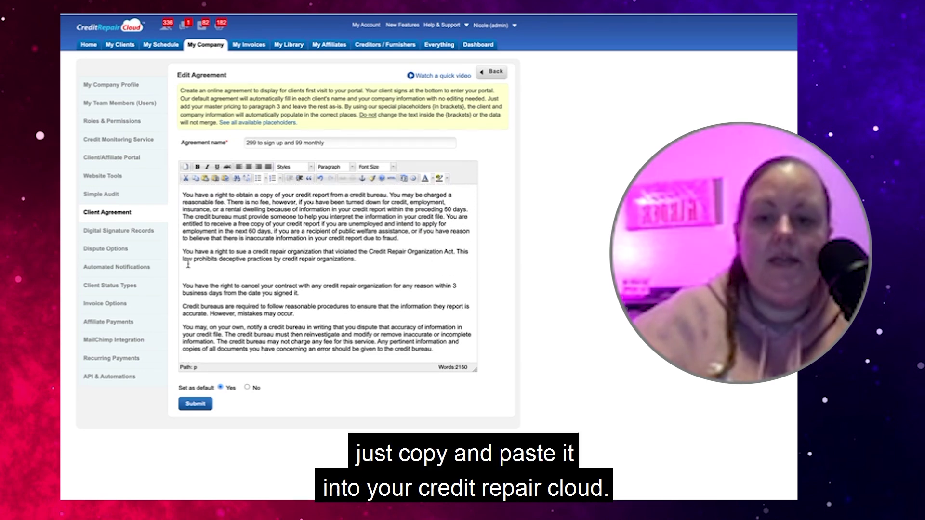
{"action": "left_click", "coordinate": [184, 270]}
{"action": "key", "text": "BackSpace"}
Delete the blank lines before the reinvestigation and FTC paragraphs and around Notice of Right to Cancel
{"action": "scroll", "coordinate": [183, 304], "scroll_direction": "down", "scroll_amount": 3}
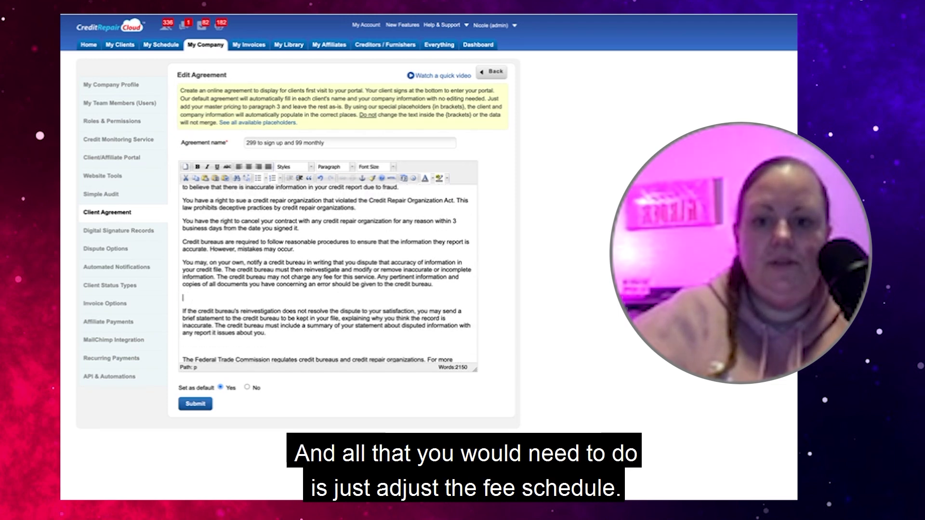
{"action": "key", "text": "BackSpace"}
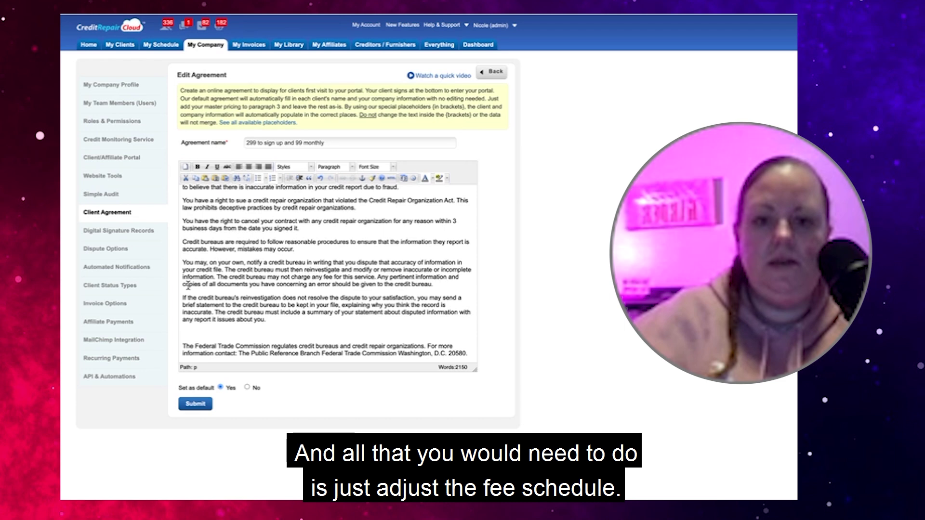
{"action": "scroll", "coordinate": [188, 286], "scroll_direction": "down", "scroll_amount": 2}
{"action": "left_click", "coordinate": [189, 311]}
{"action": "key", "text": "BackSpace"}
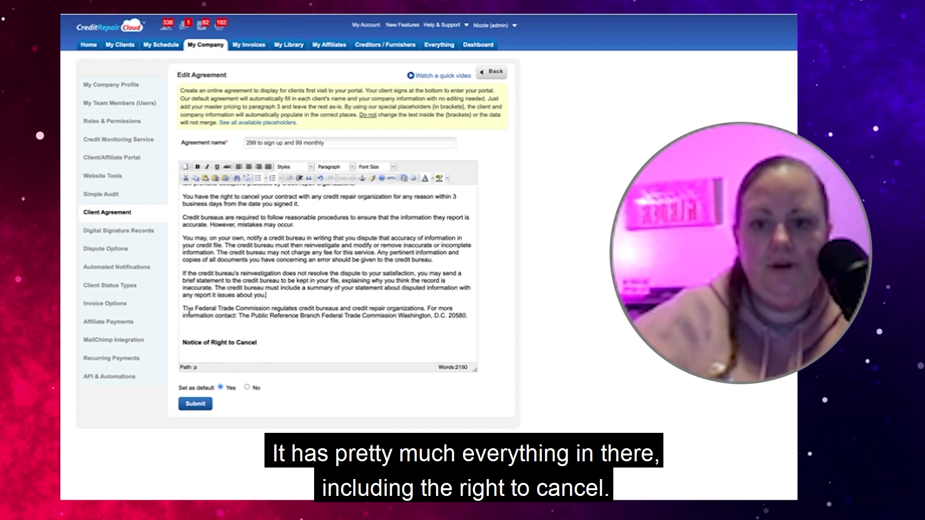
{"action": "left_click", "coordinate": [190, 324]}
{"action": "key", "text": "BackSpace"}
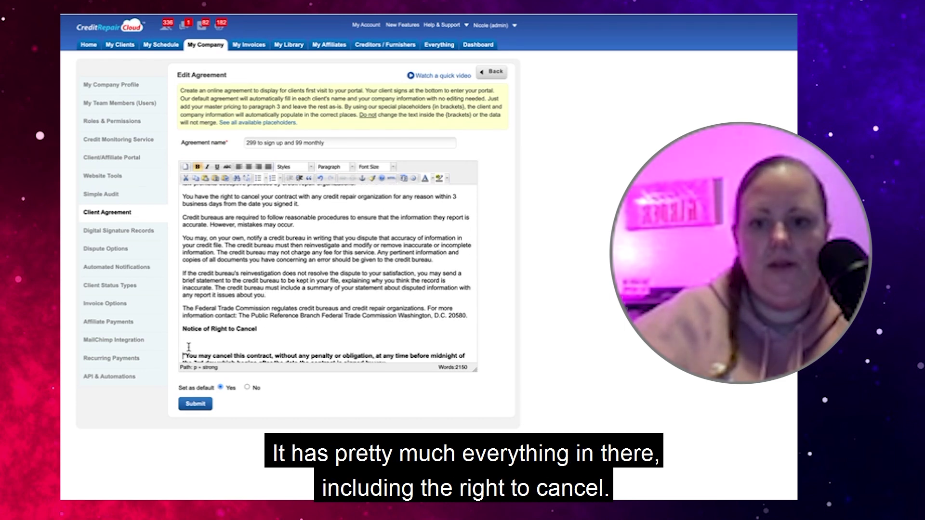
{"action": "key", "text": "BackSpace"}
{"action": "scroll", "coordinate": [194, 358], "scroll_direction": "down", "scroll_amount": 6}
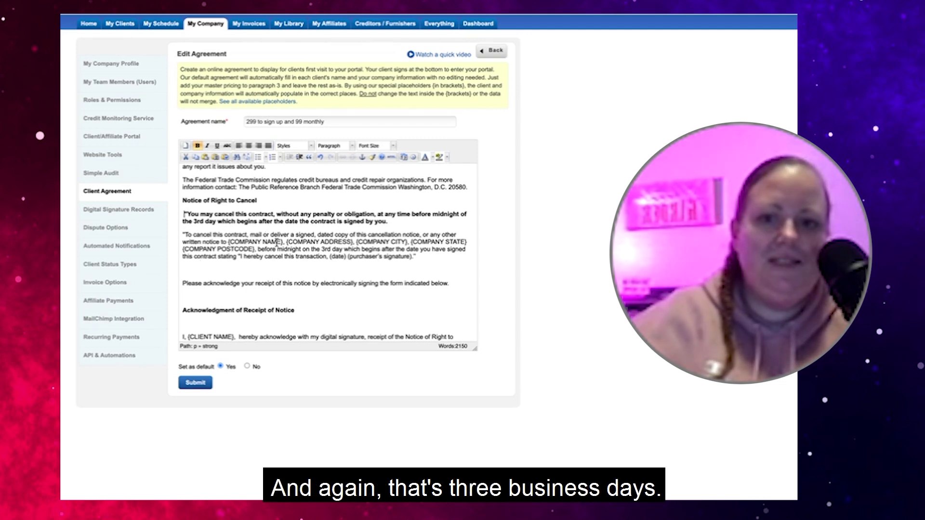
Delete the blank lines above 'Please acknowledge…' and on both sides of the Acknowledgment of Receipt of Notice heading
{"action": "left_click", "coordinate": [191, 274]}
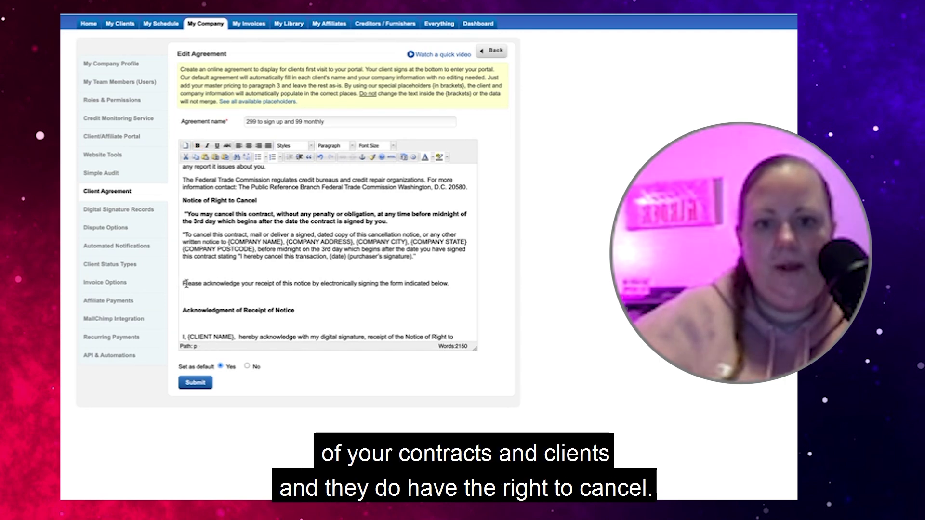
{"action": "key", "text": "BackSpace"}
{"action": "left_click", "coordinate": [183, 298]}
{"action": "key", "text": "BackSpace"}
{"action": "left_click", "coordinate": [190, 294]}
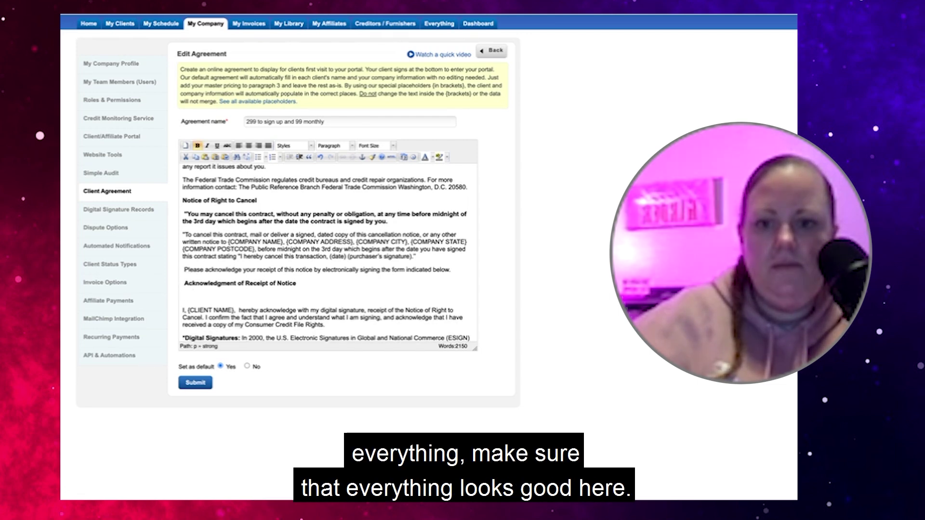
{"action": "key", "text": "BackSpace"}
{"action": "scroll", "coordinate": [225, 302], "scroll_direction": "down", "scroll_amount": 2}
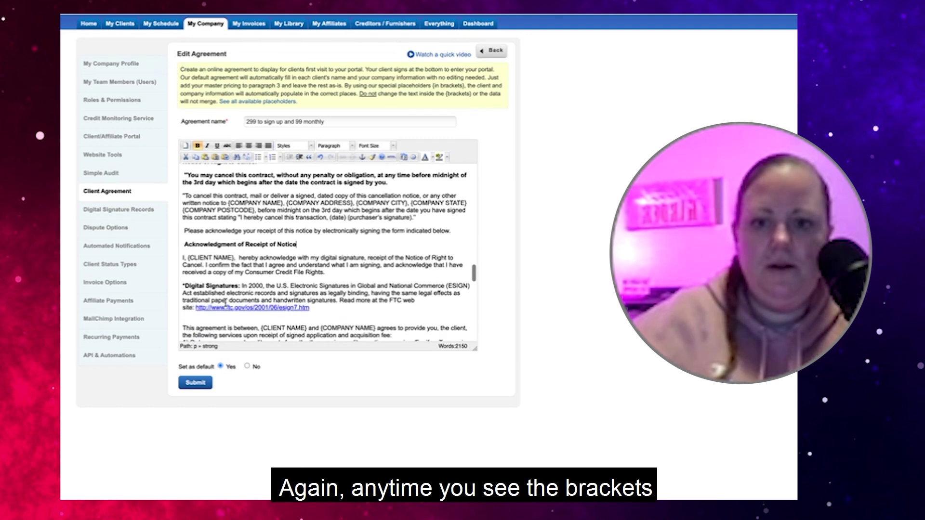
{"action": "left_click", "coordinate": [232, 258]}
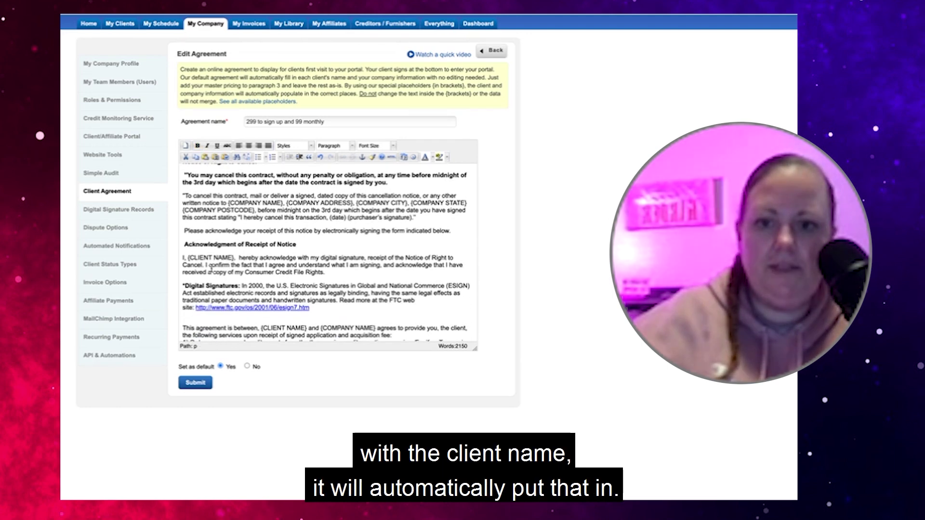
{"action": "scroll", "coordinate": [211, 268], "scroll_direction": "down", "scroll_amount": 3}
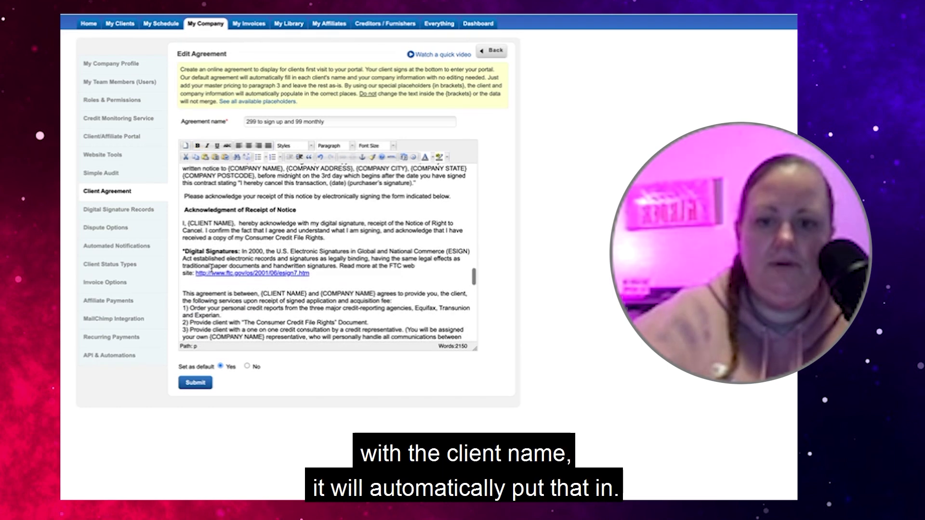
{"action": "scroll", "coordinate": [211, 268], "scroll_direction": "down", "scroll_amount": 1}
{"action": "left_click", "coordinate": [316, 221]}
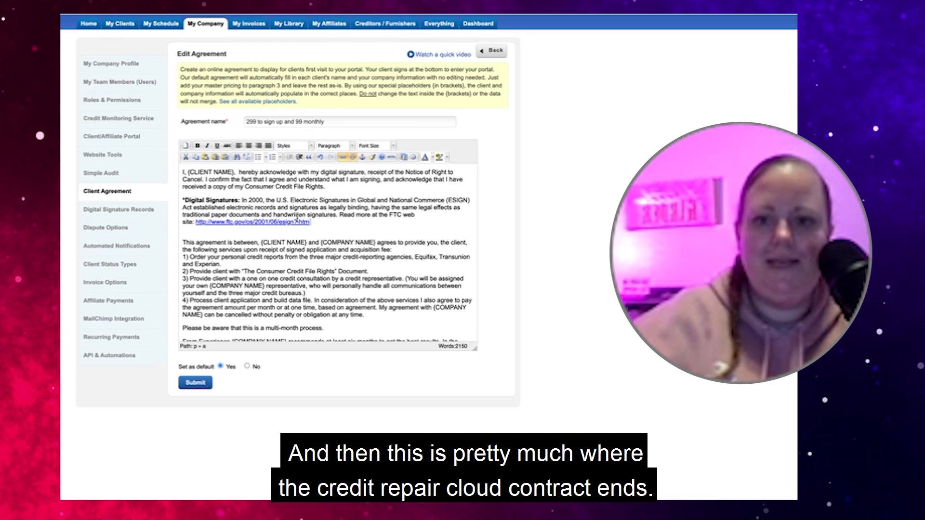
{"action": "scroll", "coordinate": [296, 220], "scroll_direction": "down", "scroll_amount": 2}
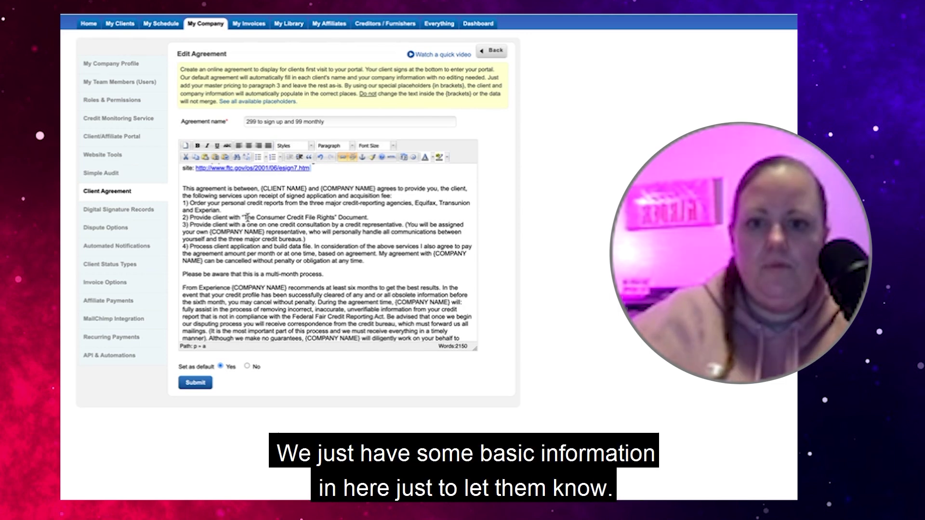
Delete the old sample email after 'Please email all requests to' and the blank line above it
{"action": "scroll", "coordinate": [243, 208], "scroll_direction": "down", "scroll_amount": 2}
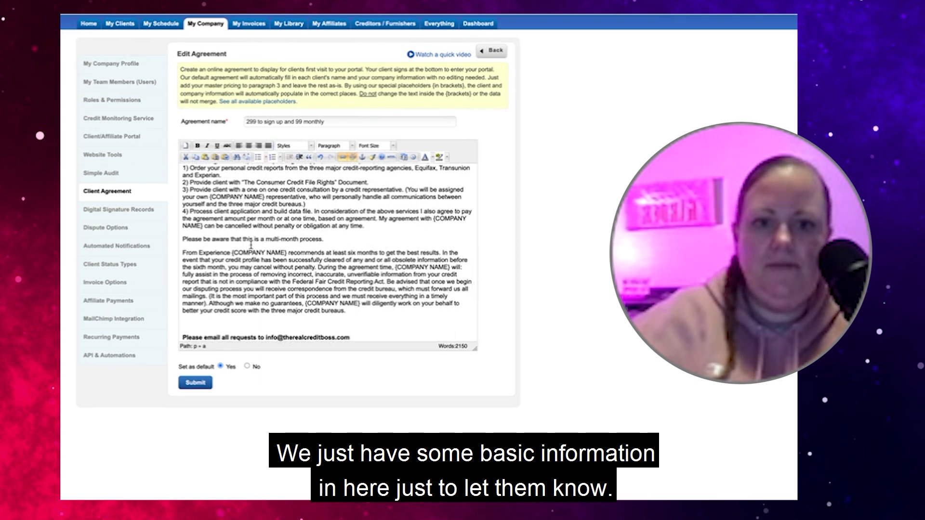
{"action": "scroll", "coordinate": [250, 241], "scroll_direction": "down", "scroll_amount": 3}
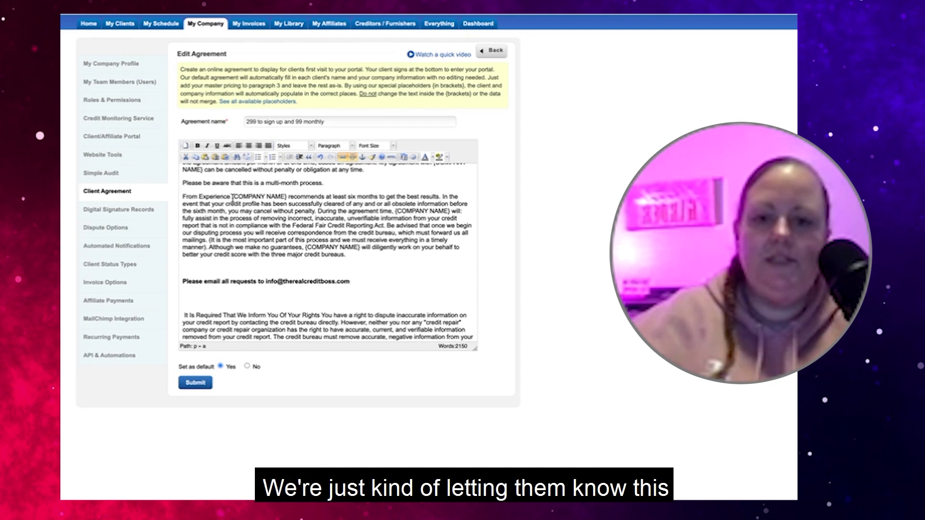
{"action": "left_click_drag", "start_coordinate": [350, 284], "coordinate": [267, 283]}
{"action": "key", "text": "BackSpace"}
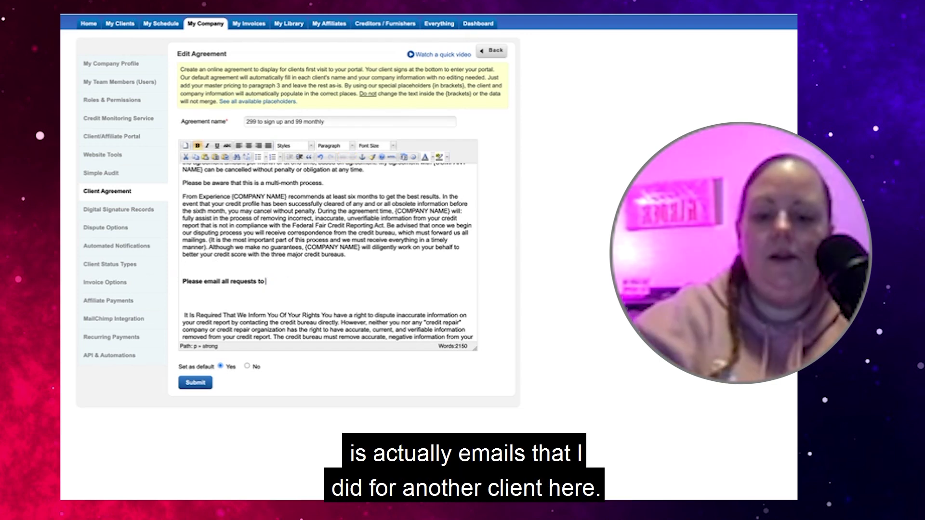
{"action": "left_click", "coordinate": [194, 268]}
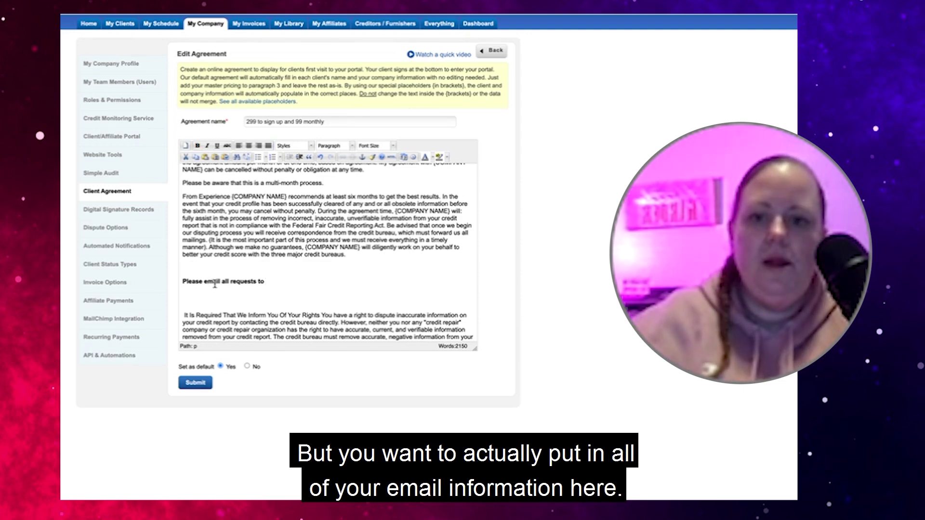
{"action": "key", "text": "BackSpace"}
{"action": "left_click", "coordinate": [285, 271]}
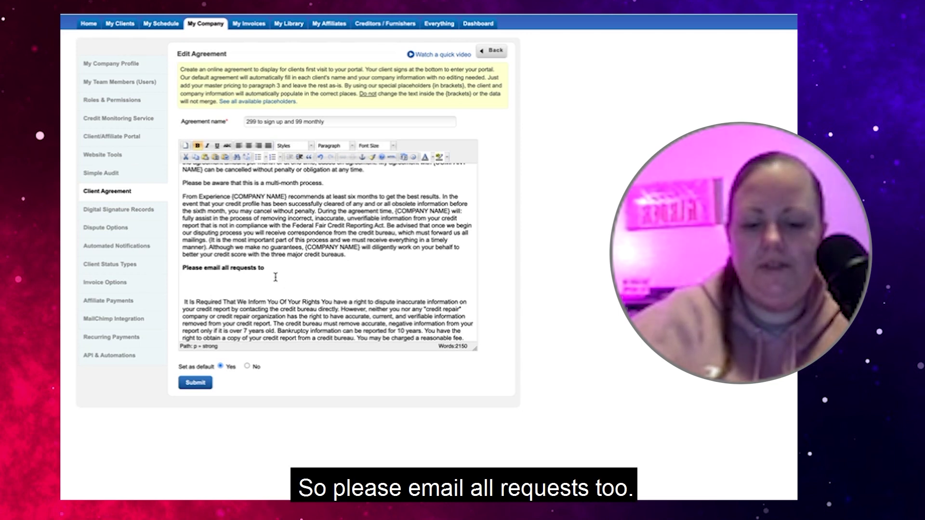
Type the company's support email address after 'requests to' and delete the empty paragraph below
{"action": "type", "text": "in"}
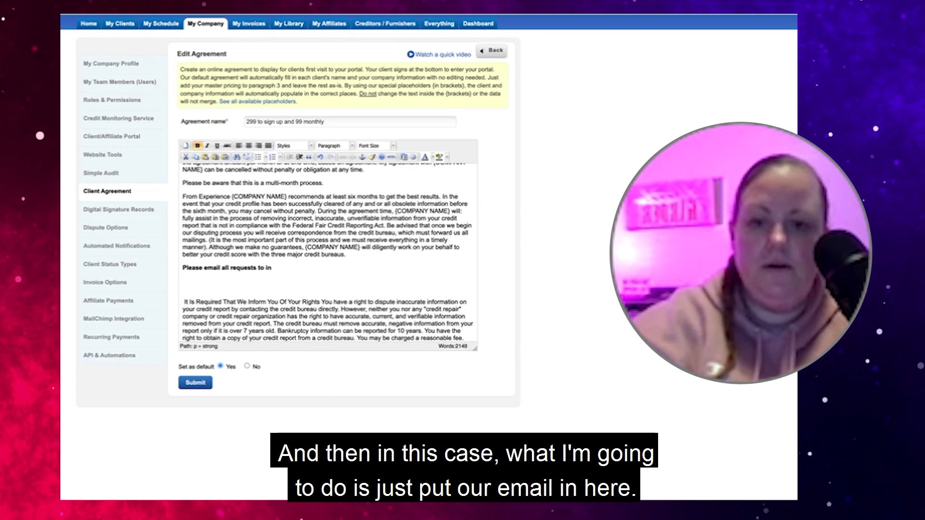
{"action": "key", "text": "BackSpace"}
{"action": "key", "text": "BackSpace"}
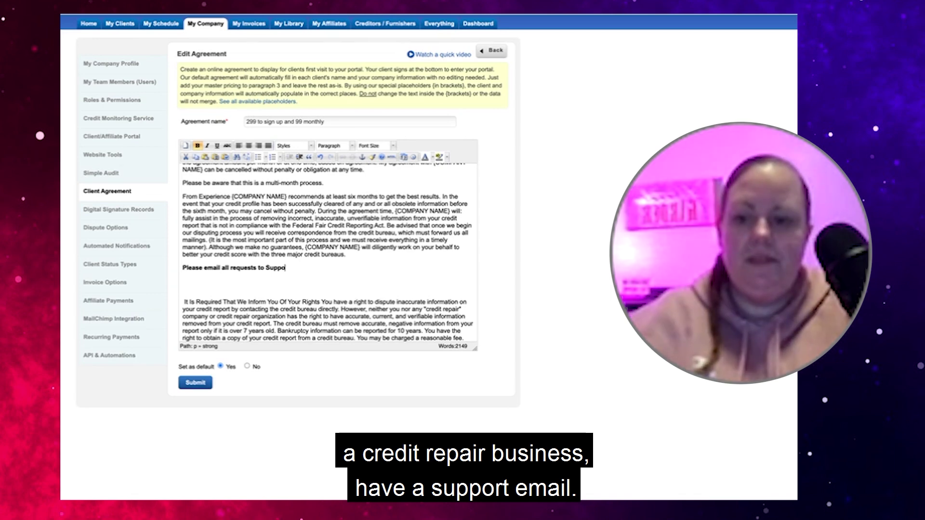
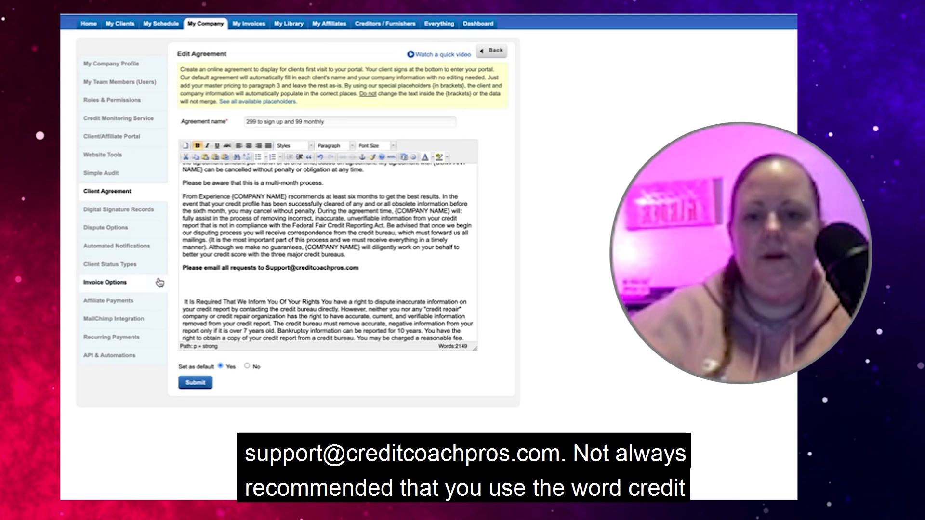
{"action": "key", "text": "Delete"}
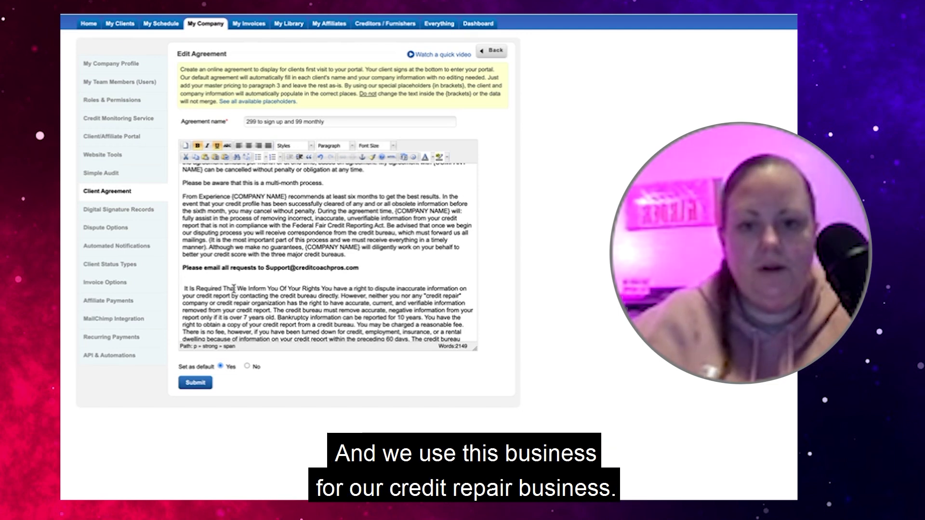
{"action": "left_click", "coordinate": [191, 293]}
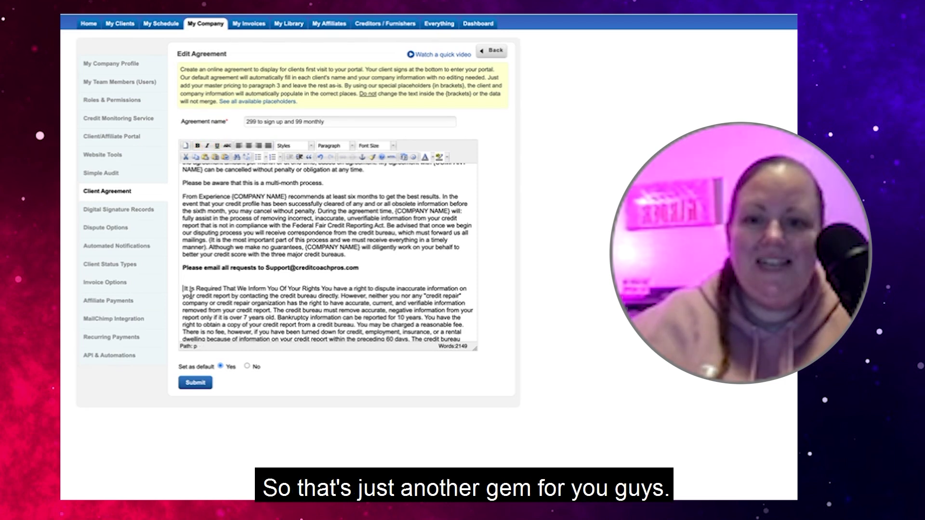
{"action": "left_click", "coordinate": [185, 289]}
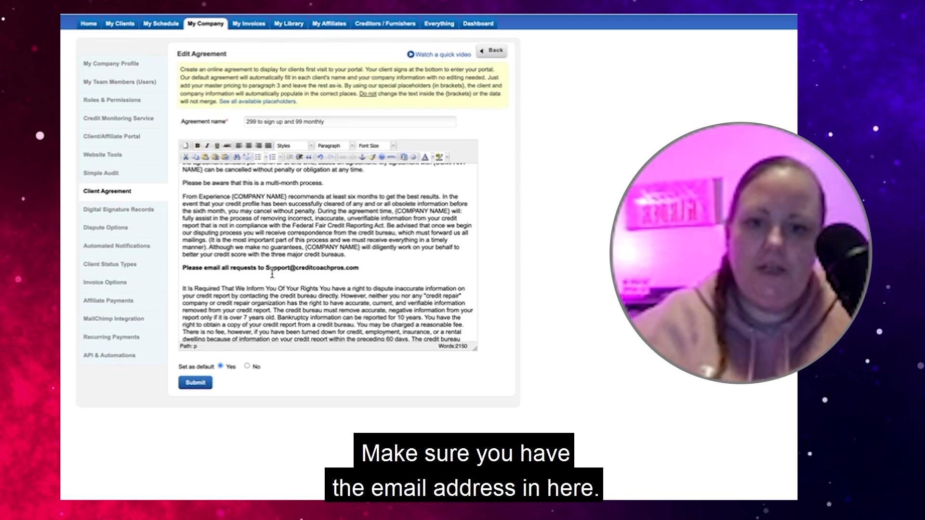
Make the support email address a mailto hyperlink, accepting the prefix prompt, then select the link
{"action": "double_click", "coordinate": [294, 268]}
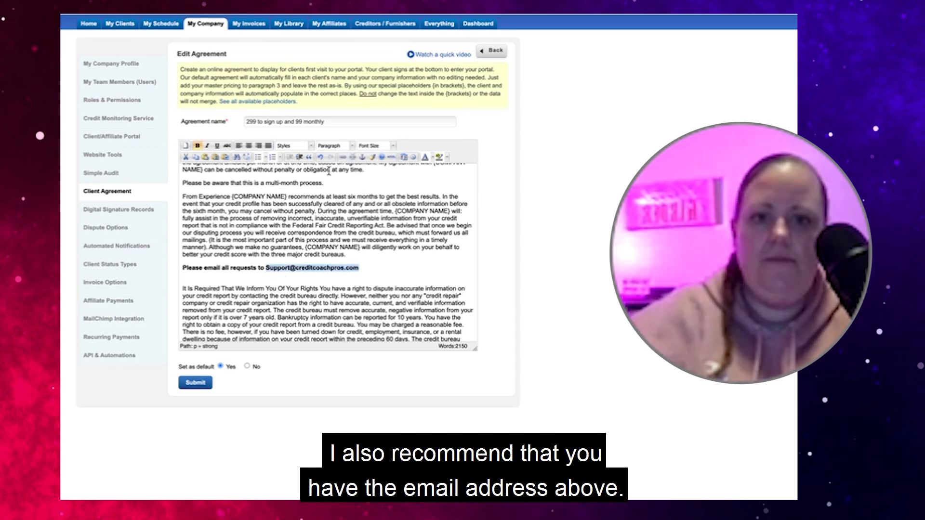
{"action": "left_click", "coordinate": [342, 159]}
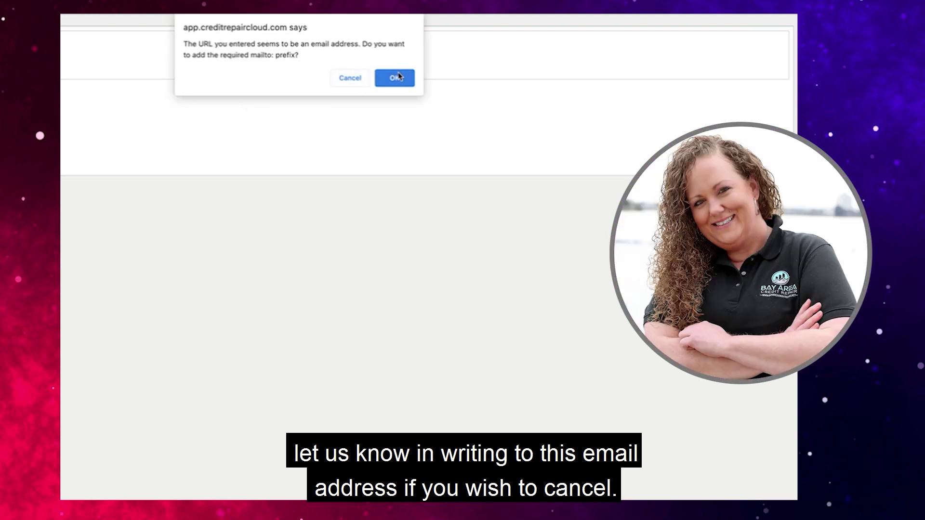
{"action": "left_click", "coordinate": [399, 76]}
{"action": "scroll", "coordinate": [383, 289], "scroll_direction": "up", "scroll_amount": 10}
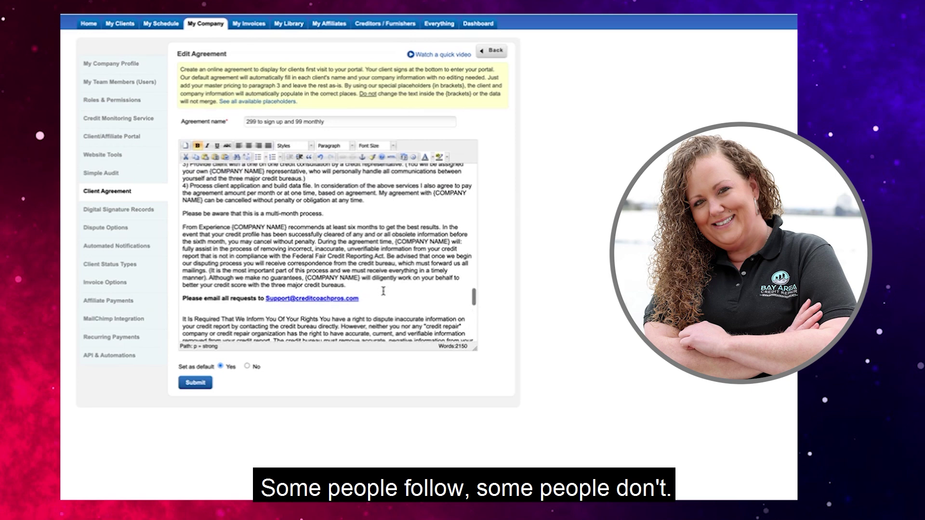
{"action": "scroll", "coordinate": [383, 289], "scroll_direction": "down", "scroll_amount": 10}
{"action": "left_click_drag", "start_coordinate": [380, 278], "coordinate": [267, 274]}
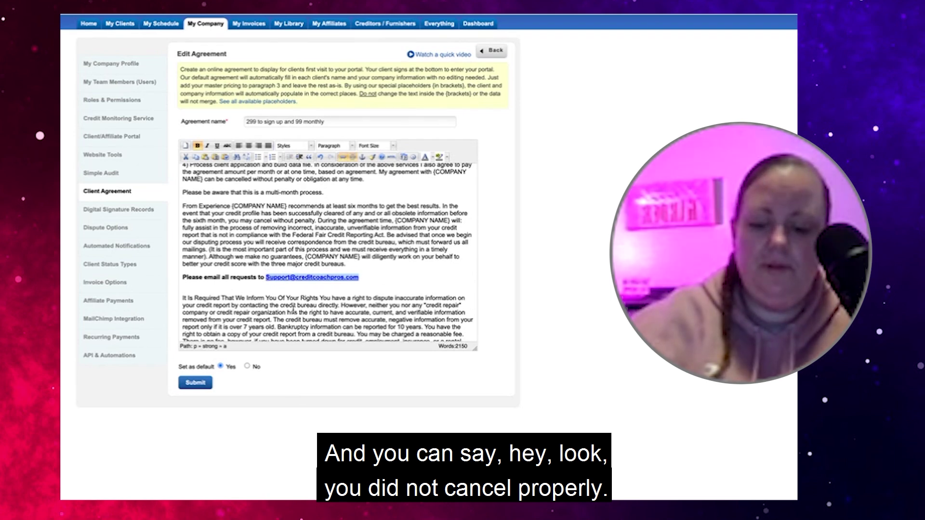
Delete the empty line following the '…reported up to 10 years.' paragraph of the agreement
{"action": "scroll", "coordinate": [297, 272], "scroll_direction": "up", "scroll_amount": 10}
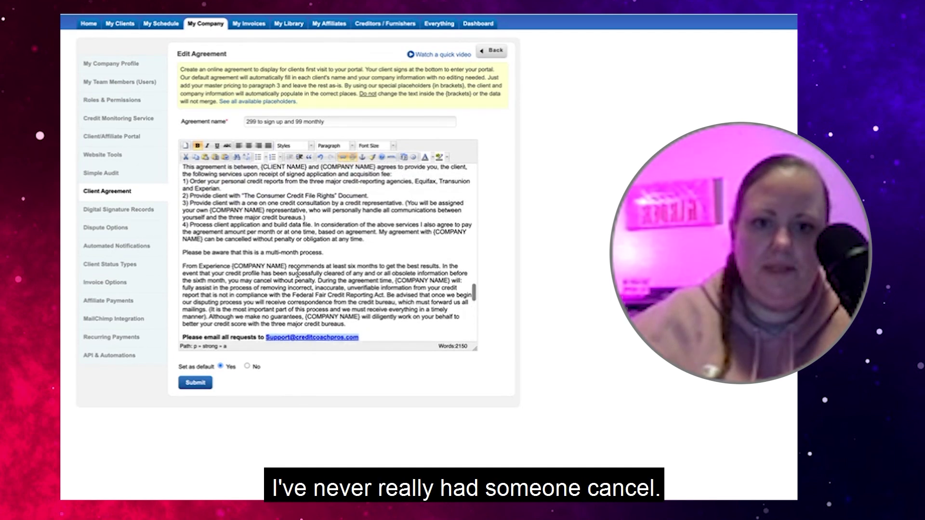
{"action": "scroll", "coordinate": [298, 273], "scroll_direction": "up", "scroll_amount": 6}
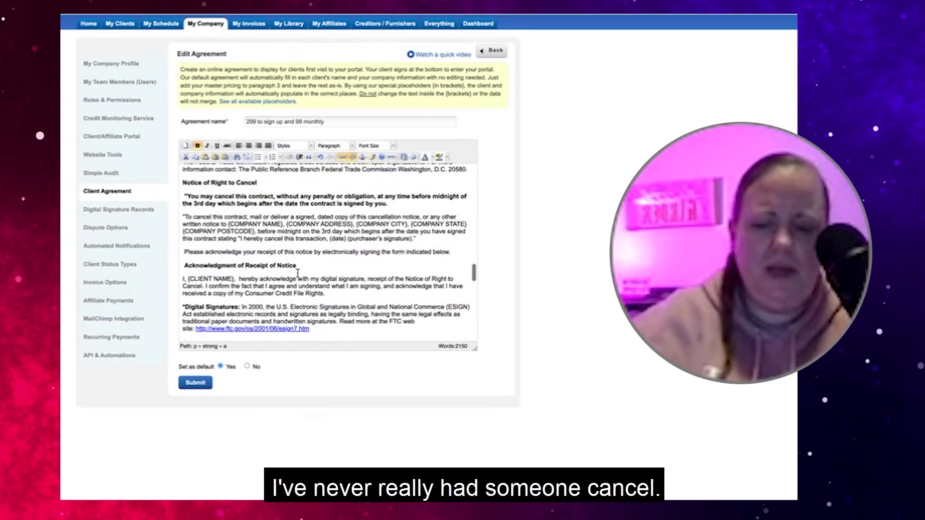
{"action": "scroll", "coordinate": [297, 274], "scroll_direction": "up", "scroll_amount": 8}
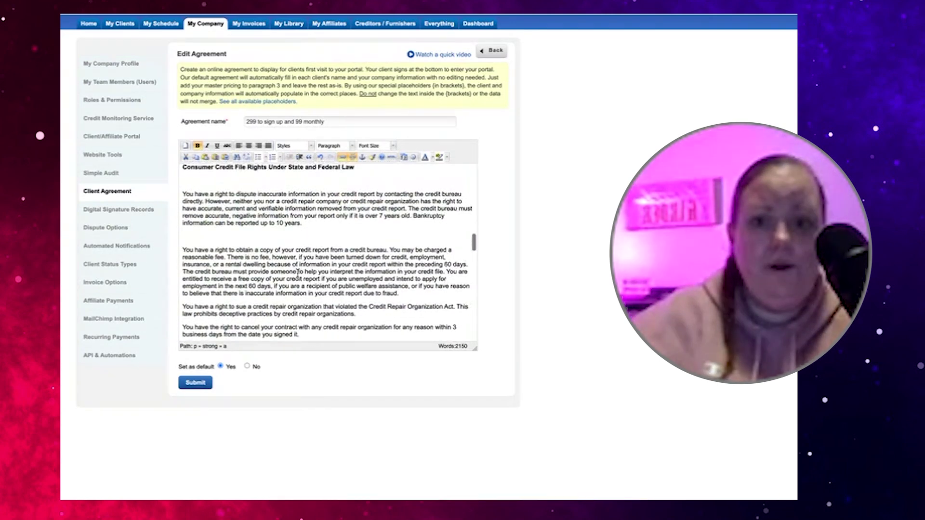
{"action": "scroll", "coordinate": [297, 273], "scroll_direction": "up", "scroll_amount": 6}
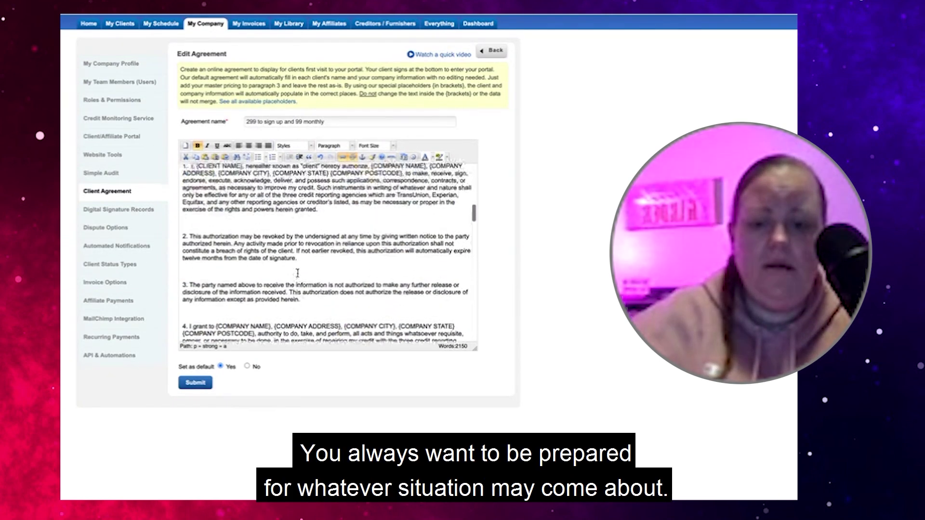
{"action": "scroll", "coordinate": [297, 272], "scroll_direction": "down", "scroll_amount": 12}
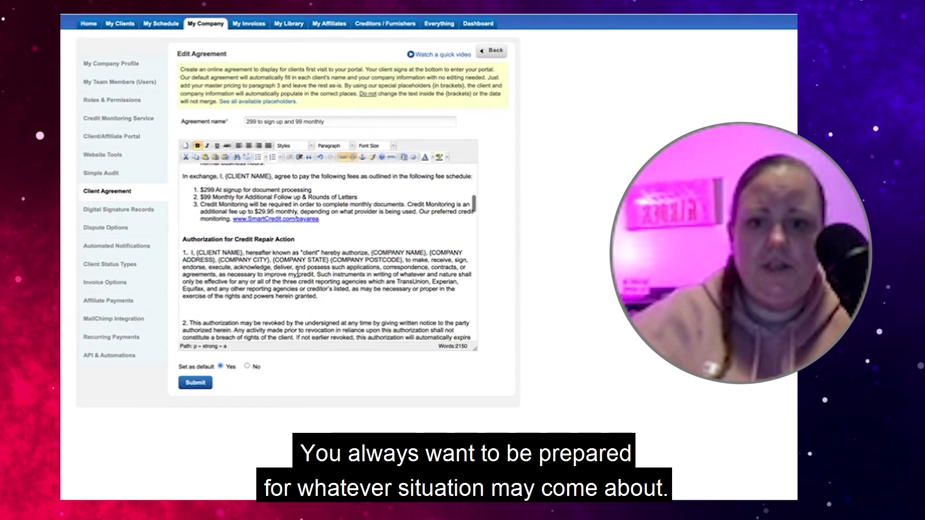
{"action": "scroll", "coordinate": [297, 273], "scroll_direction": "down", "scroll_amount": 3}
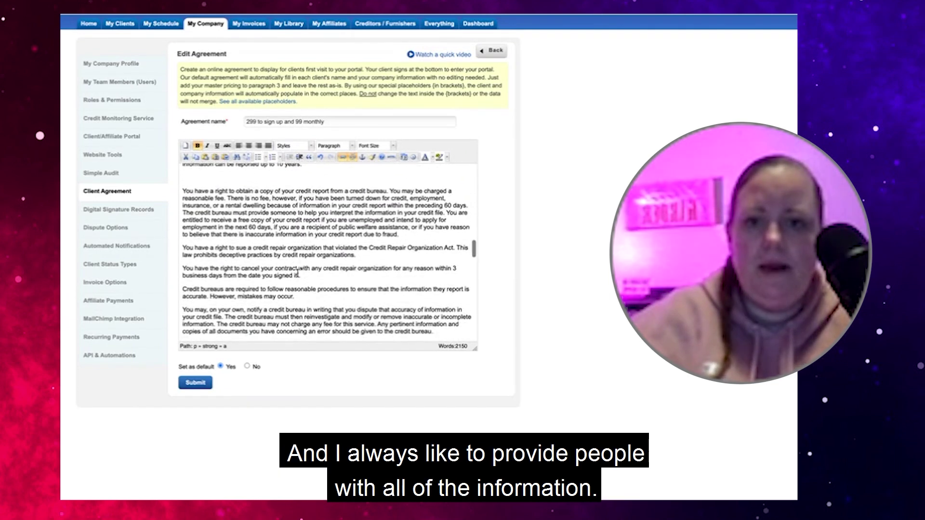
{"action": "scroll", "coordinate": [298, 273], "scroll_direction": "up", "scroll_amount": 2}
{"action": "left_click", "coordinate": [203, 223]}
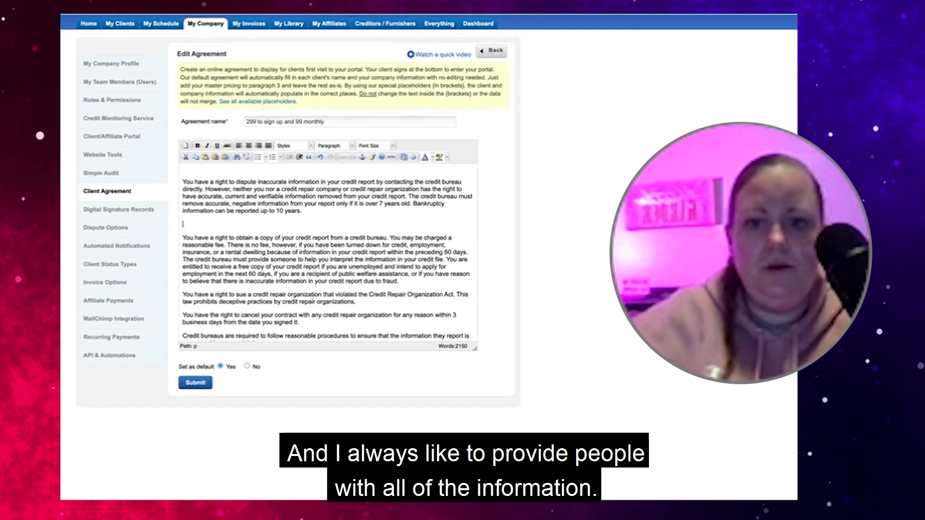
{"action": "key", "text": "BackSpace"}
{"action": "scroll", "coordinate": [202, 223], "scroll_direction": "down", "scroll_amount": 1}
{"action": "scroll", "coordinate": [327, 253], "scroll_direction": "down", "scroll_amount": 6}
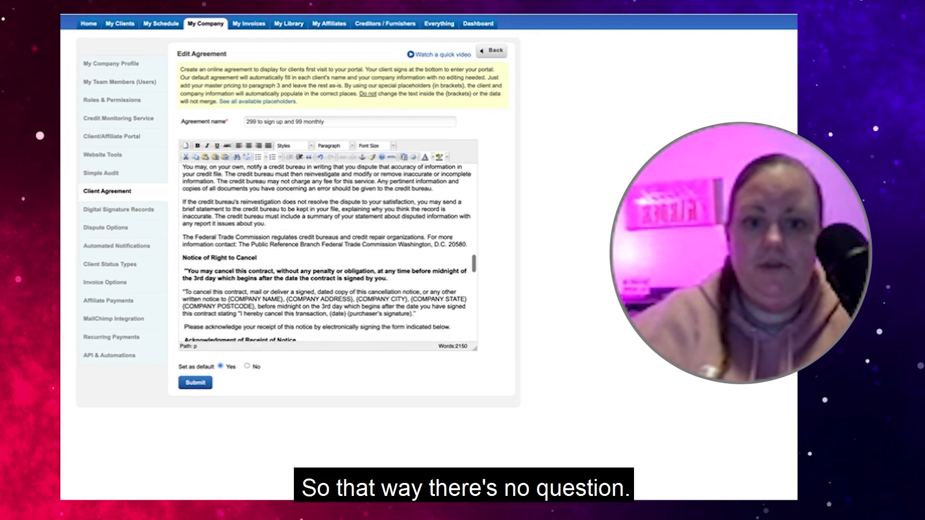
{"action": "scroll", "coordinate": [386, 254], "scroll_direction": "down", "scroll_amount": 1}
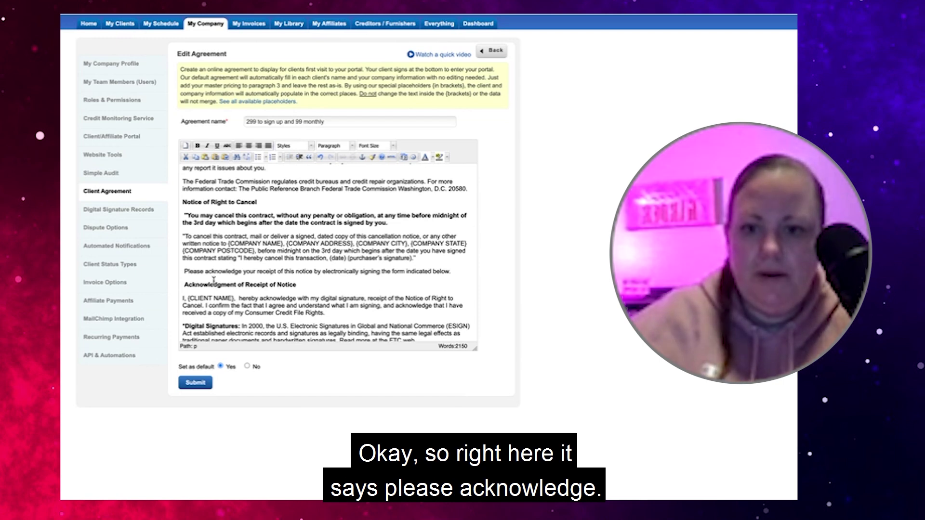
Add 'Please email any cancel requests to:' with the pasted support email link below the acknowledgement sentence
{"action": "left_click", "coordinate": [454, 273]}
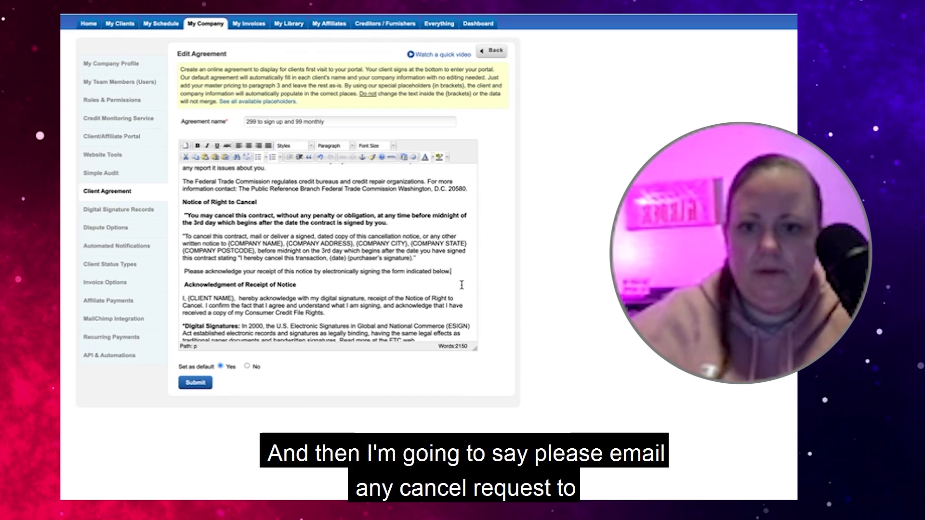
{"action": "key", "text": "Return"}
{"action": "type", "text": "Please email any c"}
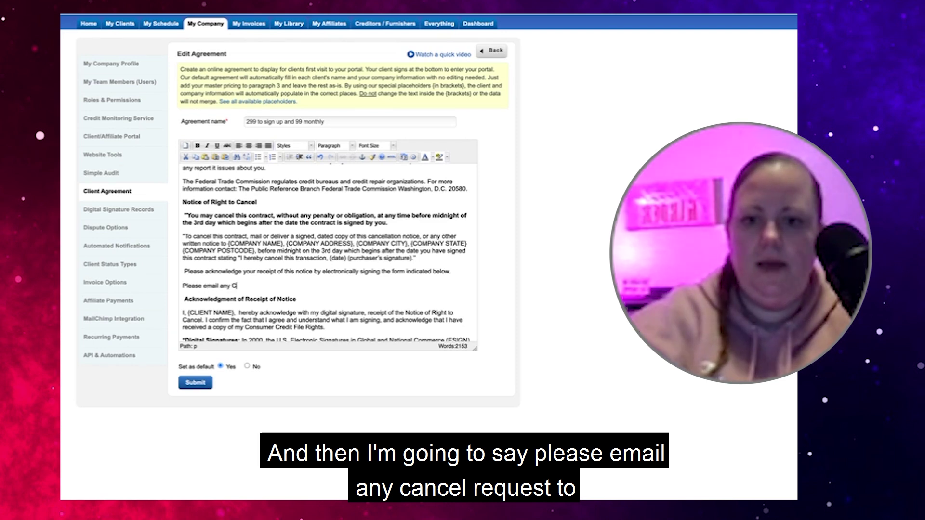
{"action": "type", "text": "ancel requests to:"}
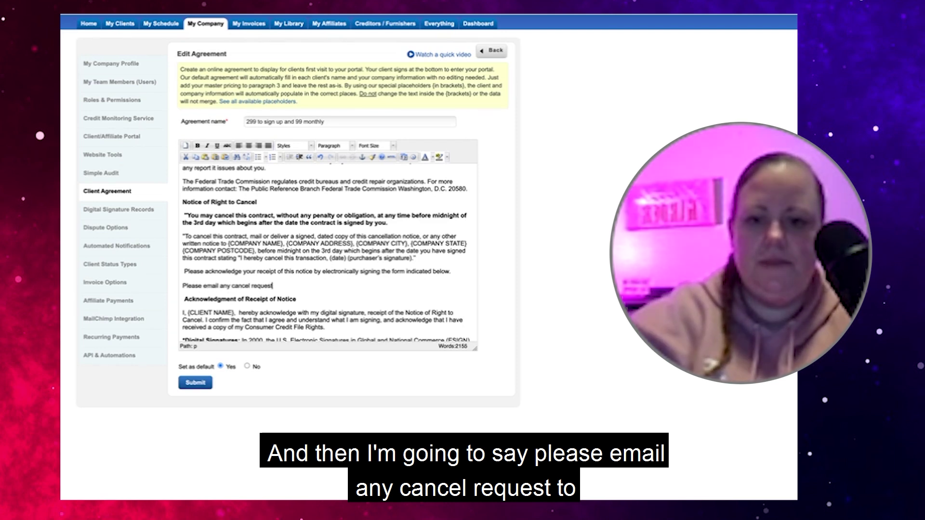
{"action": "key", "text": "ctrl+v"}
{"action": "scroll", "coordinate": [367, 254], "scroll_direction": "down", "scroll_amount": 5}
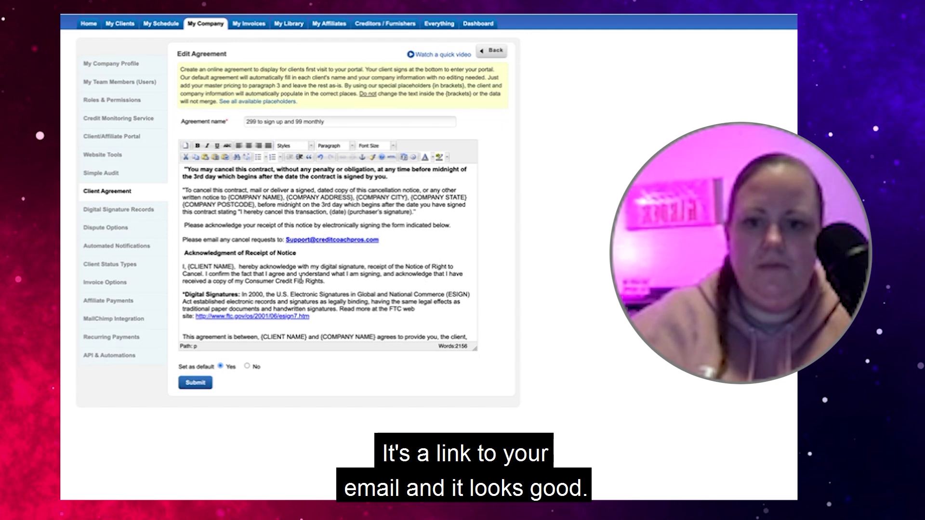
{"action": "scroll", "coordinate": [300, 278], "scroll_direction": "down", "scroll_amount": 5}
{"action": "scroll", "coordinate": [301, 278], "scroll_direction": "down", "scroll_amount": 6}
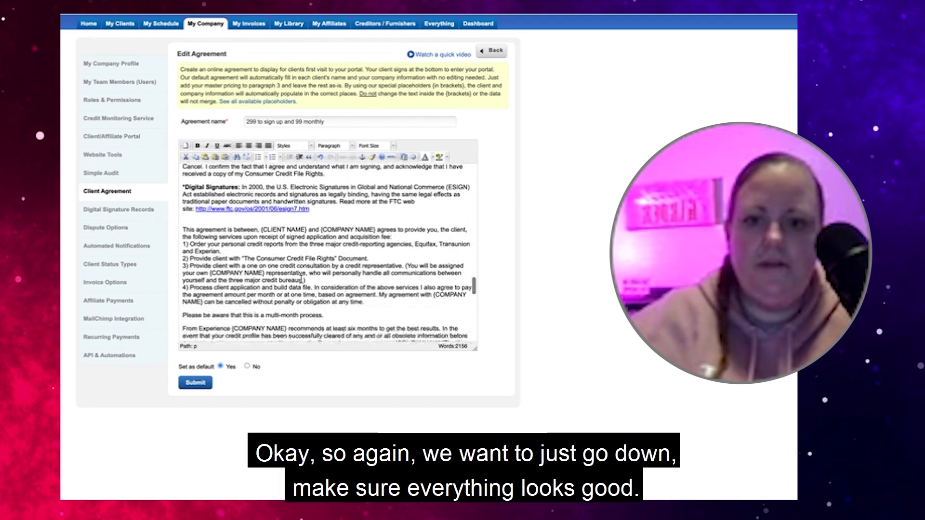
{"action": "scroll", "coordinate": [301, 281], "scroll_direction": "down", "scroll_amount": 5}
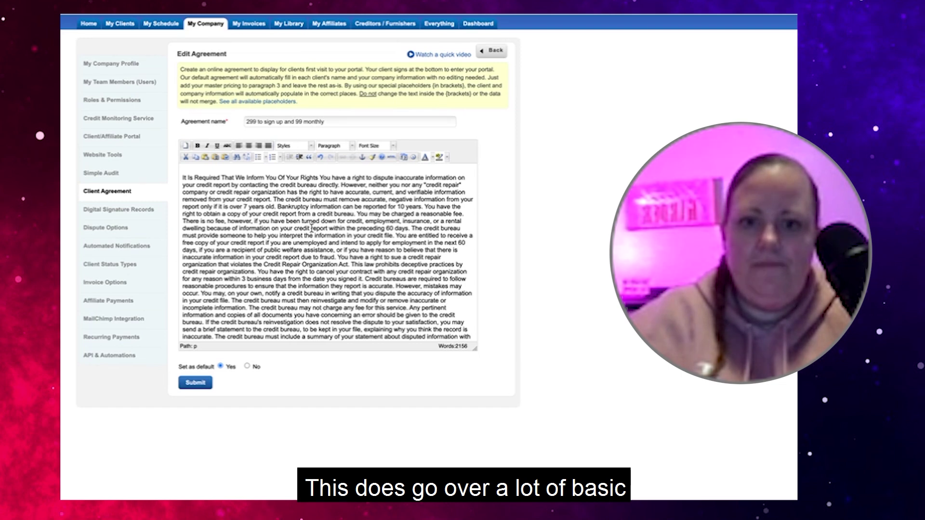
{"action": "scroll", "coordinate": [318, 282], "scroll_direction": "down", "scroll_amount": 5}
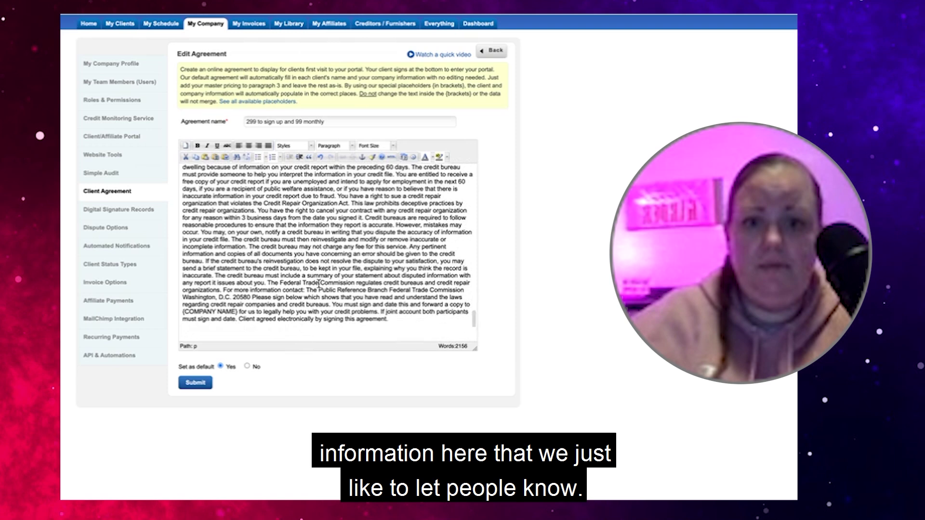
{"action": "scroll", "coordinate": [396, 185], "scroll_direction": "down", "scroll_amount": 1}
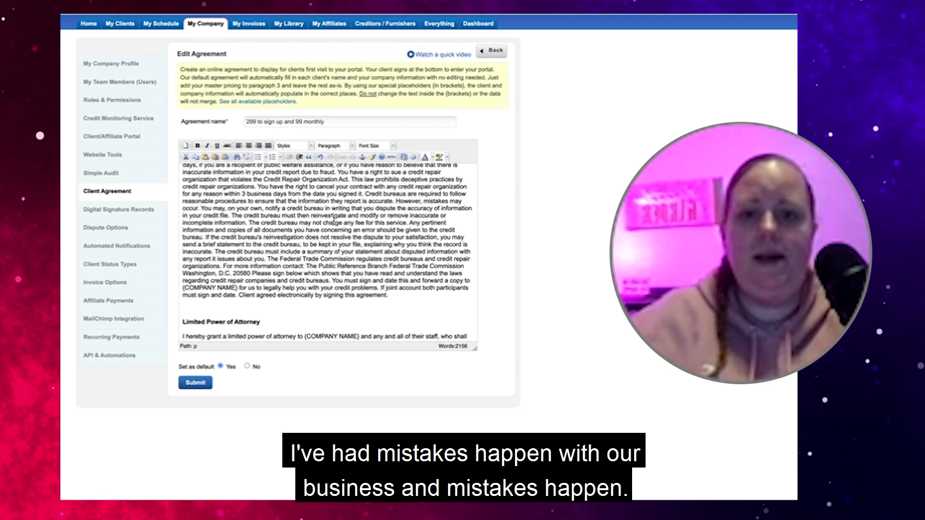
{"action": "scroll", "coordinate": [333, 222], "scroll_direction": "up", "scroll_amount": 2}
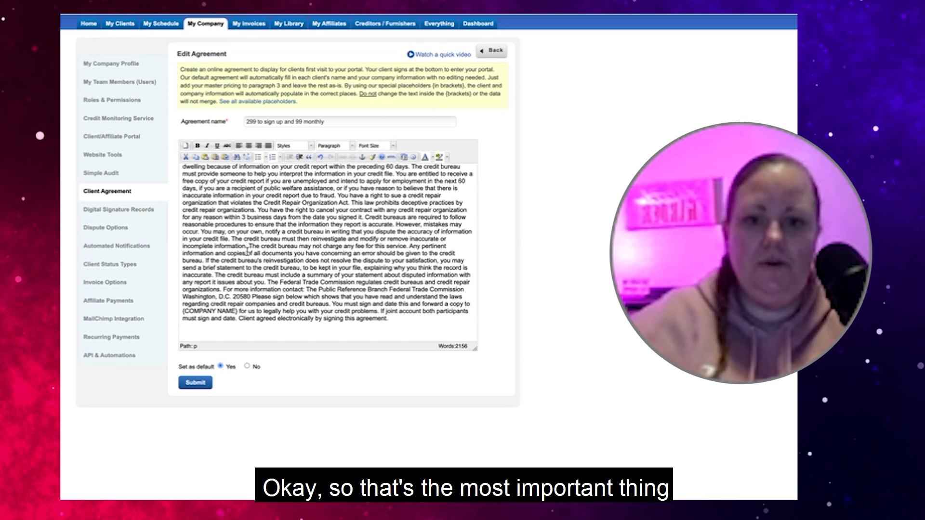
{"action": "scroll", "coordinate": [247, 251], "scroll_direction": "down", "scroll_amount": 3}
{"action": "scroll", "coordinate": [247, 257], "scroll_direction": "down", "scroll_amount": 1}
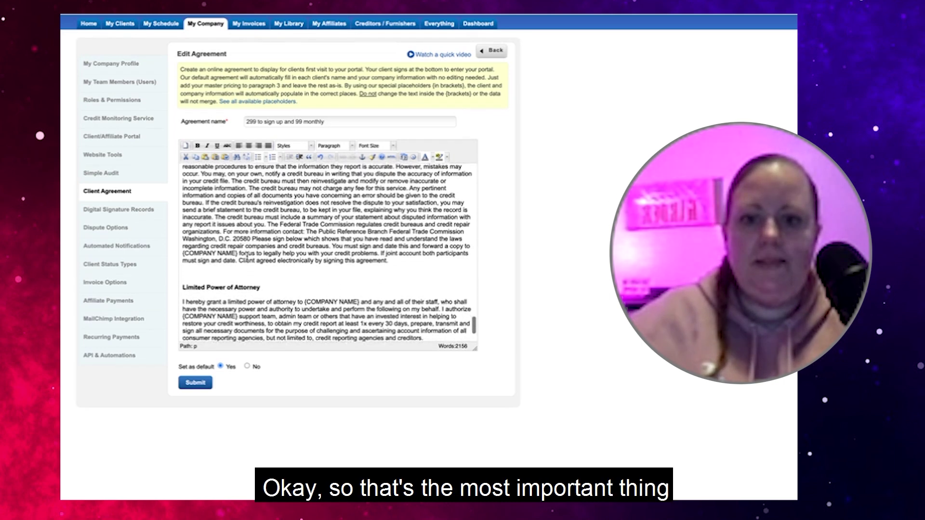
{"action": "scroll", "coordinate": [246, 258], "scroll_direction": "down", "scroll_amount": 3}
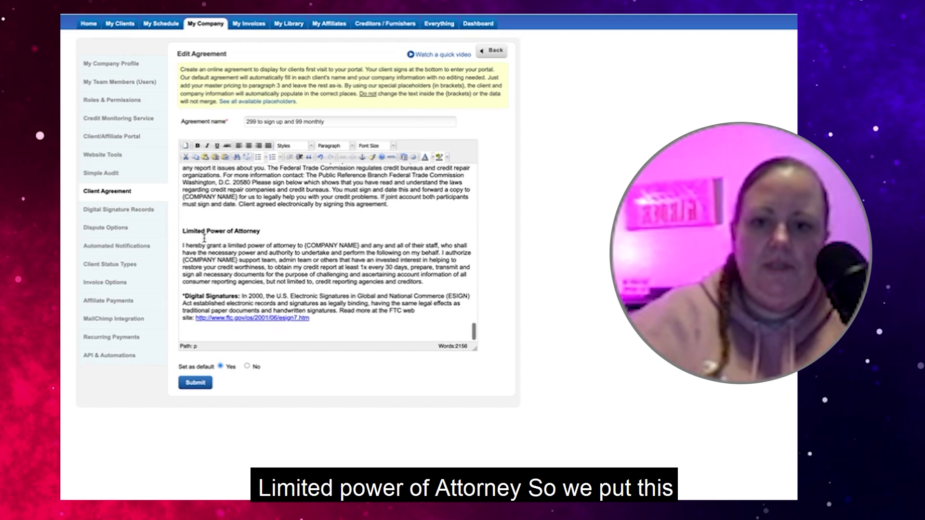
{"action": "scroll", "coordinate": [205, 236], "scroll_direction": "down", "scroll_amount": 1}
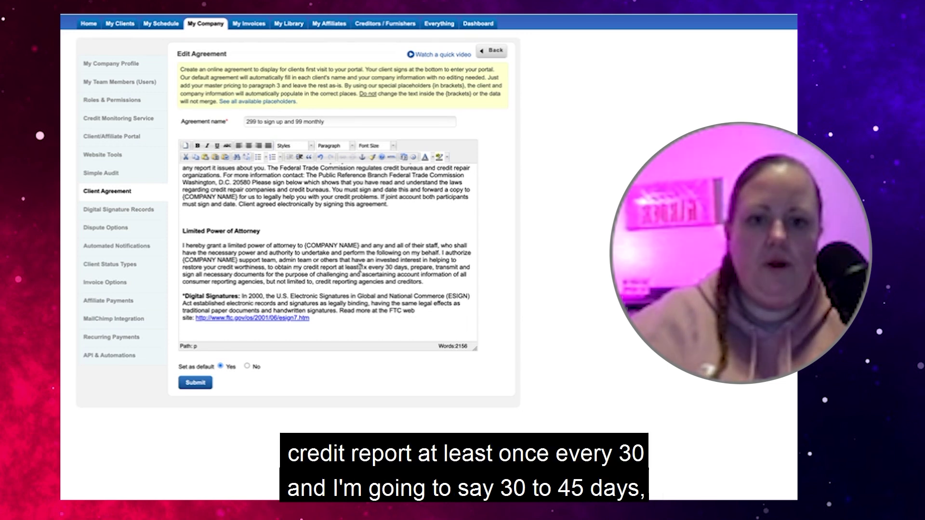
Add '- 45' after the 30 in the days clause and remove blank lines around the Limited Power of Attorney heading
{"action": "left_click", "coordinate": [395, 264]}
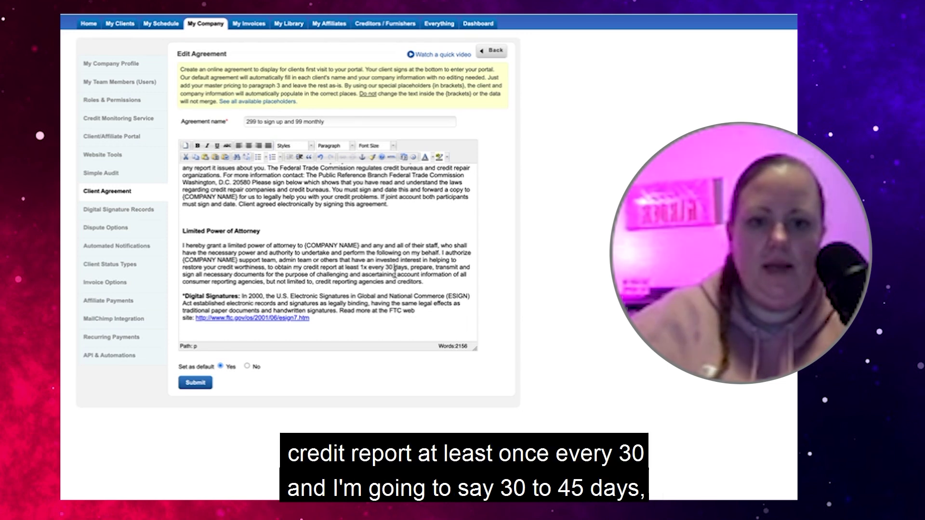
{"action": "type", "text": "- 45"}
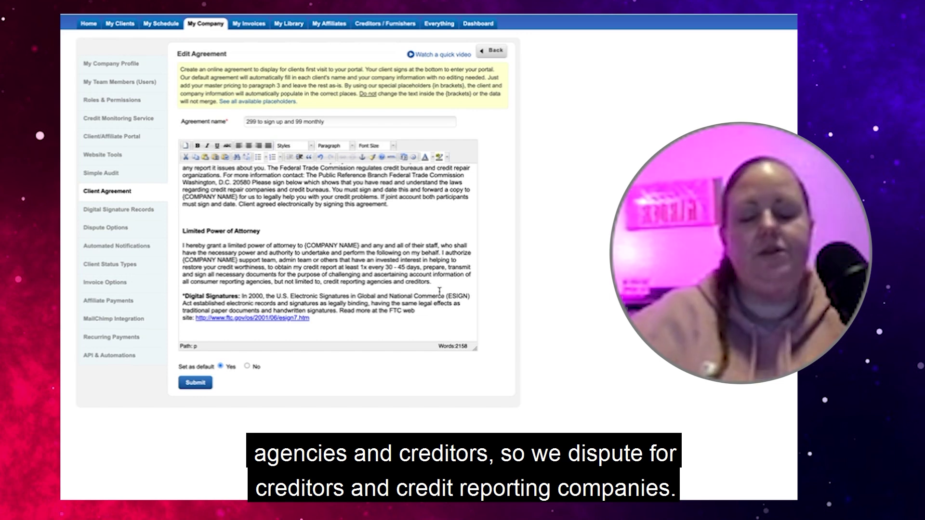
{"action": "left_click", "coordinate": [220, 217]}
{"action": "key", "text": "BackSpace"}
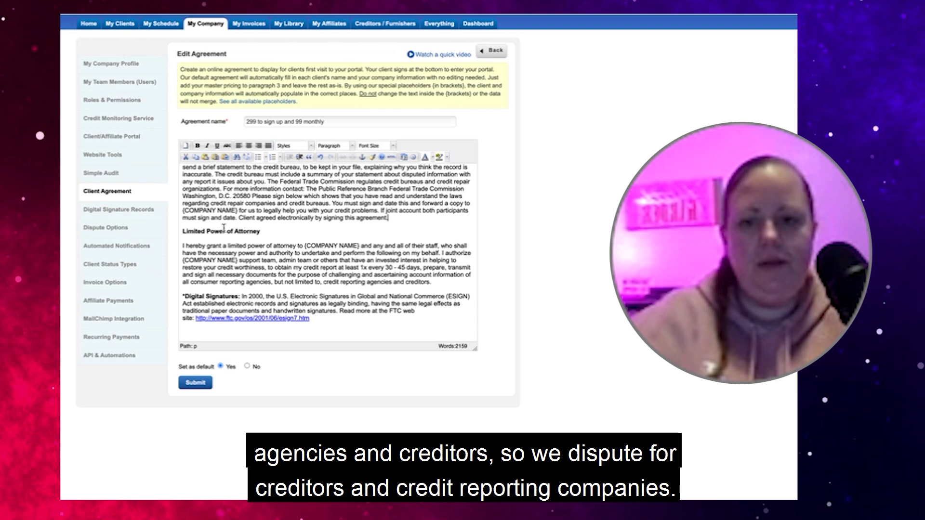
{"action": "left_click", "coordinate": [244, 237]}
{"action": "key", "text": "BackSpace"}
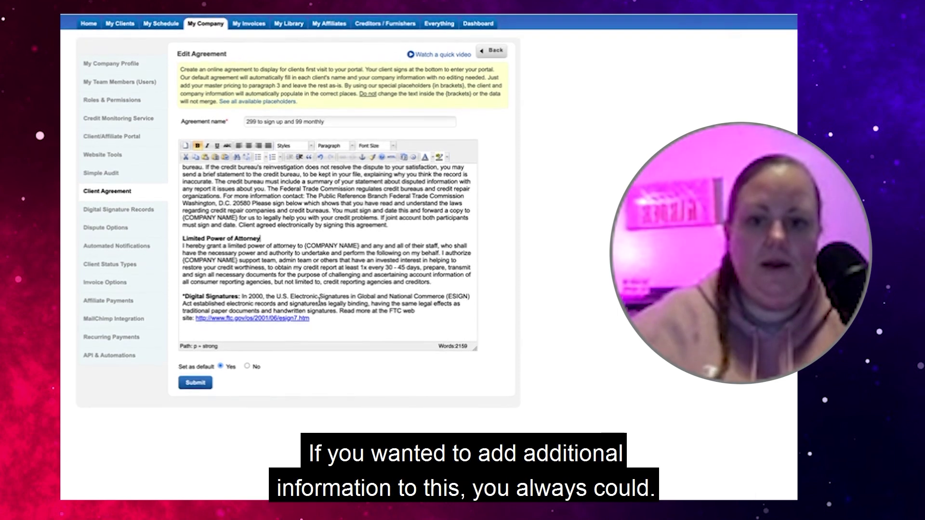
Remove the blank line under the Consumer Credit heading before the credit rights paragraph
{"action": "scroll", "coordinate": [319, 301], "scroll_direction": "up", "scroll_amount": 2}
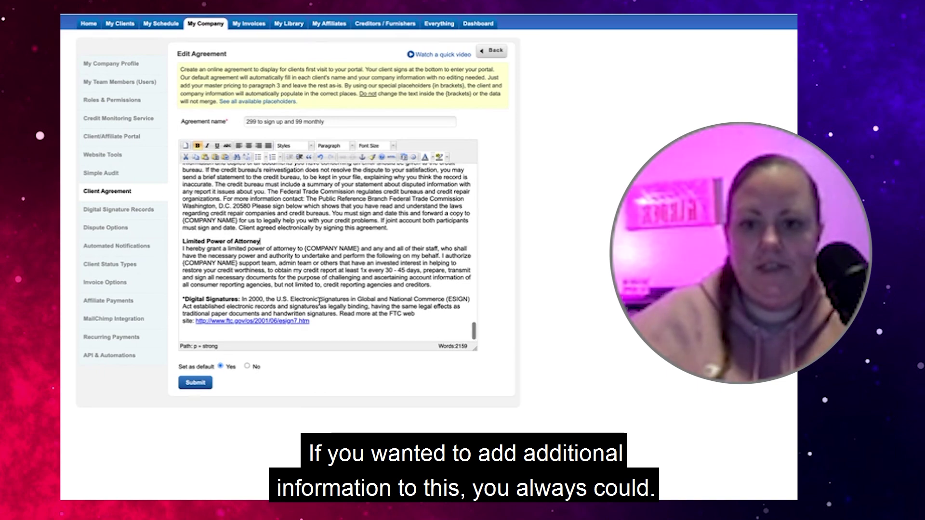
{"action": "scroll", "coordinate": [319, 302], "scroll_direction": "up", "scroll_amount": 5}
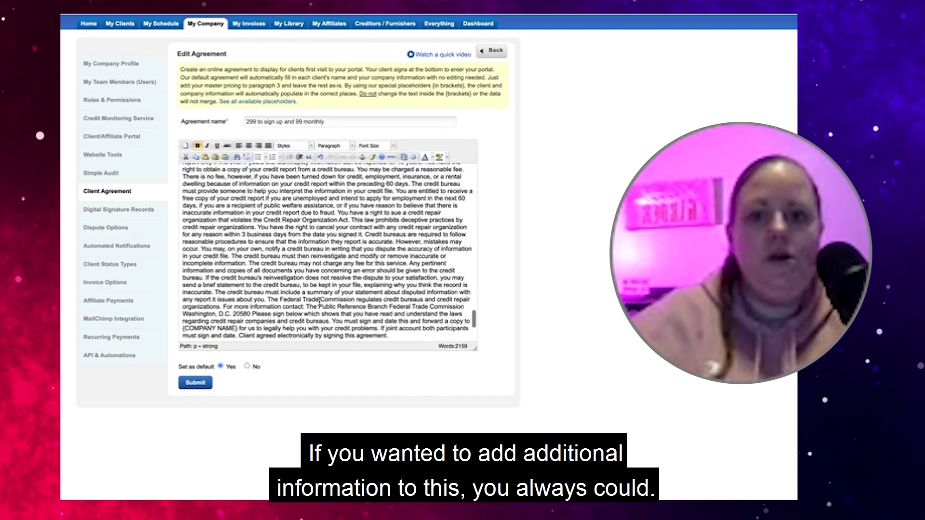
{"action": "scroll", "coordinate": [319, 302], "scroll_direction": "up", "scroll_amount": 8}
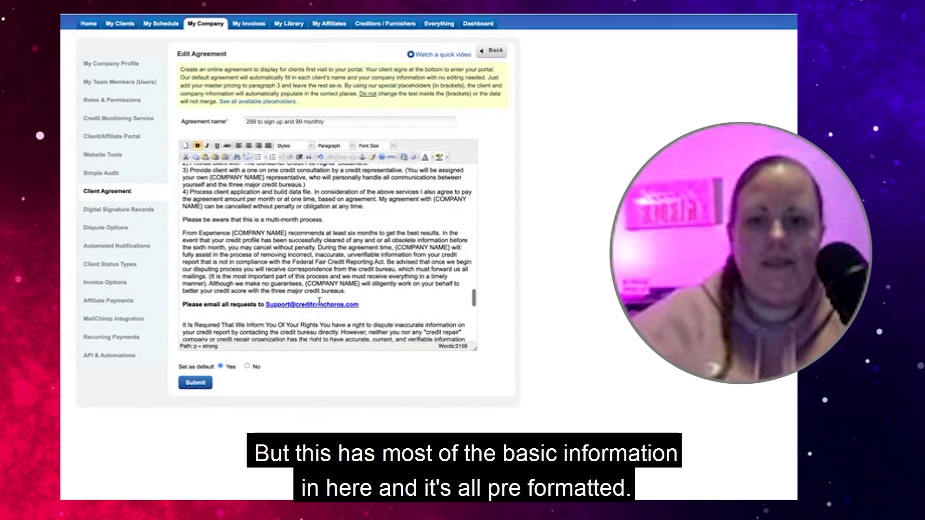
{"action": "scroll", "coordinate": [319, 301], "scroll_direction": "up", "scroll_amount": 10}
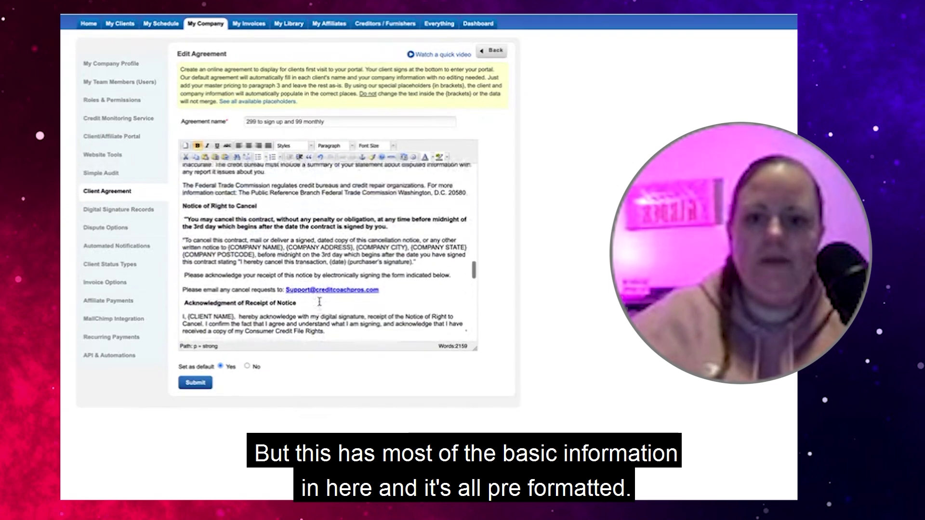
{"action": "scroll", "coordinate": [319, 302], "scroll_direction": "up", "scroll_amount": 10}
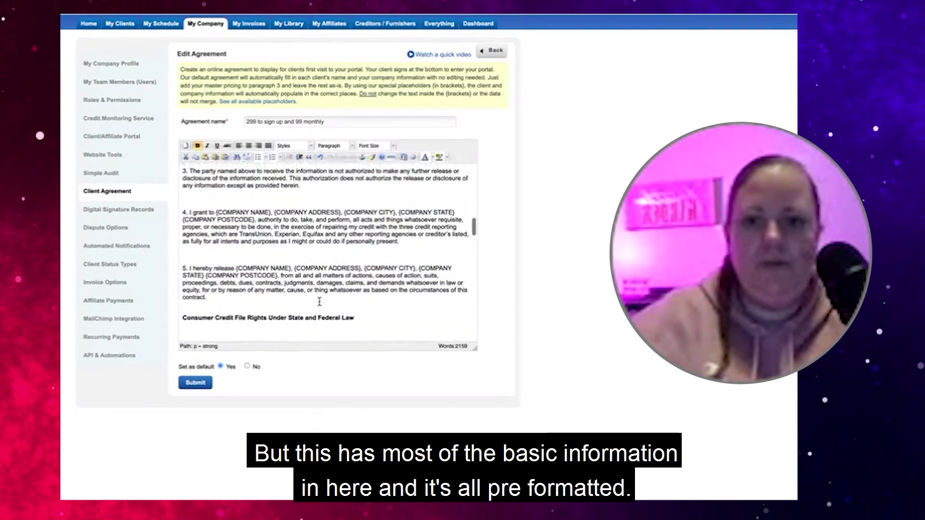
{"action": "scroll", "coordinate": [319, 302], "scroll_direction": "down", "scroll_amount": 2}
{"action": "left_click", "coordinate": [184, 286]}
{"action": "key", "text": "Delete"}
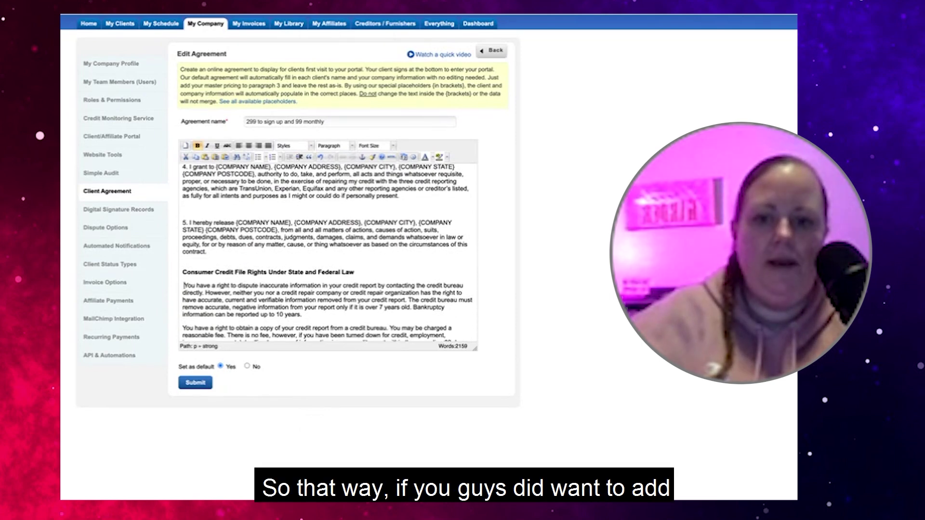
Remove the blank lines between authorization clauses 1 through 5
{"action": "scroll", "coordinate": [180, 276], "scroll_direction": "up", "scroll_amount": 3}
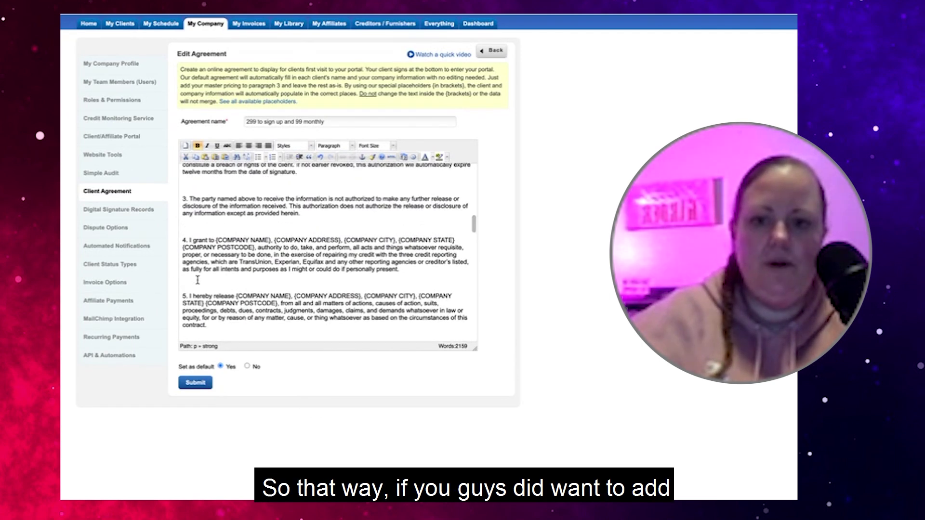
{"action": "left_click", "coordinate": [197, 280]}
{"action": "key", "text": "BackSpace"}
{"action": "key", "text": "BackSpace"}
{"action": "scroll", "coordinate": [198, 231], "scroll_direction": "up", "scroll_amount": 3}
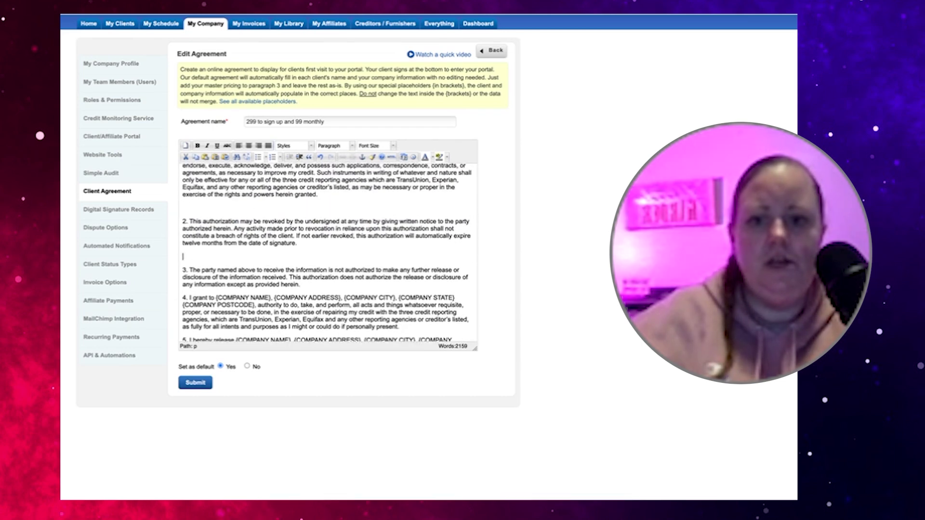
{"action": "key", "text": "BackSpace"}
{"action": "scroll", "coordinate": [188, 254], "scroll_direction": "up", "scroll_amount": 2}
{"action": "left_click", "coordinate": [187, 239]}
{"action": "key", "text": "BackSpace"}
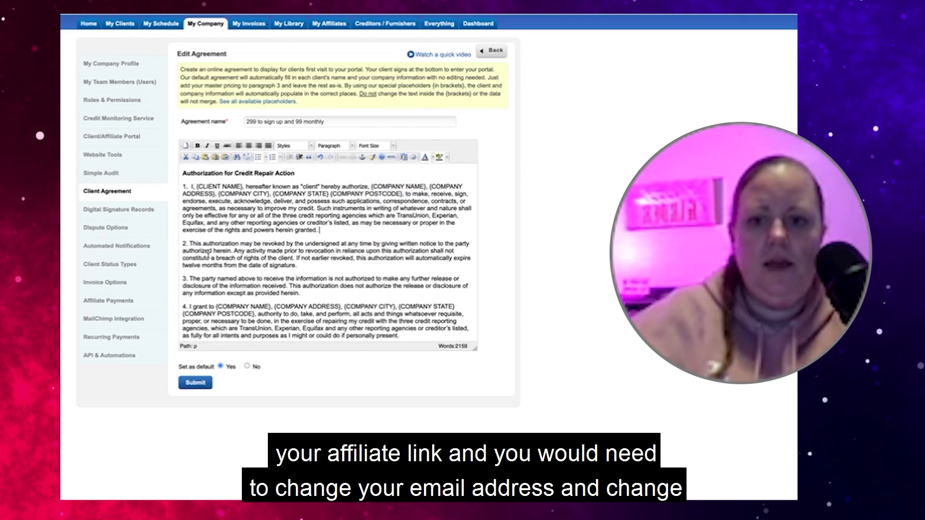
{"action": "scroll", "coordinate": [212, 256], "scroll_direction": "up", "scroll_amount": 5}
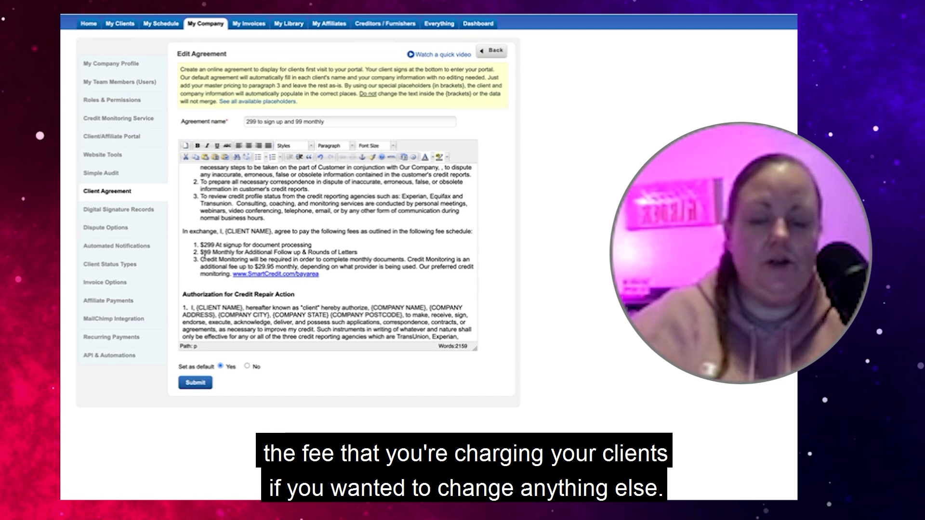
{"action": "scroll", "coordinate": [309, 264], "scroll_direction": "up", "scroll_amount": 10}
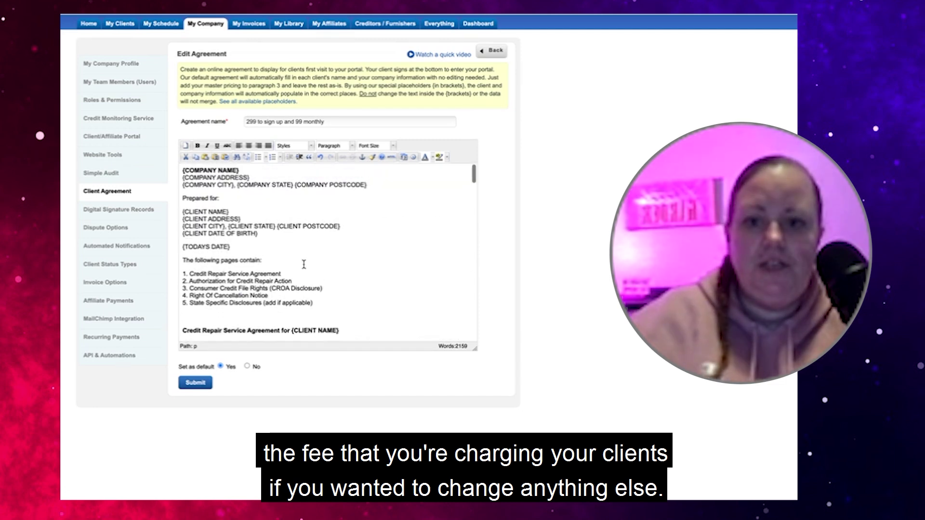
{"action": "scroll", "coordinate": [303, 264], "scroll_direction": "down", "scroll_amount": 15}
{"action": "scroll", "coordinate": [303, 262], "scroll_direction": "down", "scroll_amount": 15}
{"action": "scroll", "coordinate": [303, 262], "scroll_direction": "down", "scroll_amount": 10}
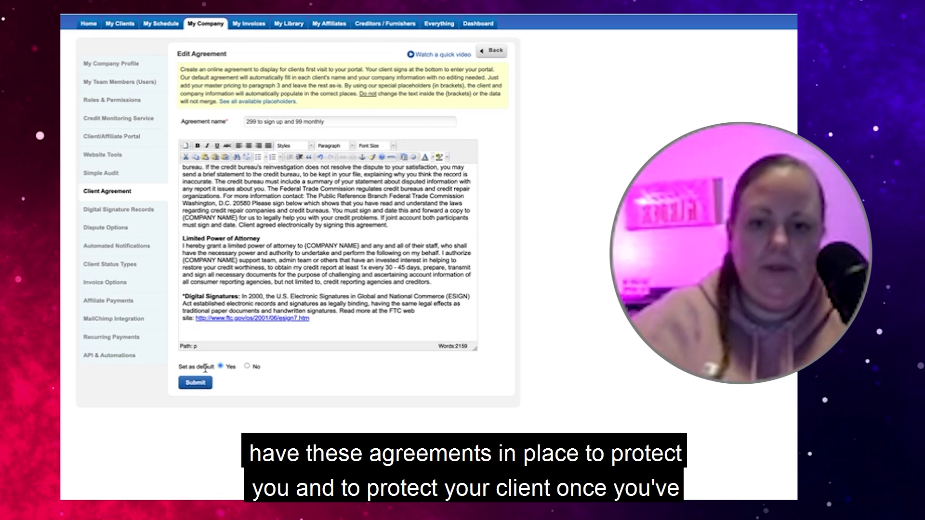
{"action": "scroll", "coordinate": [288, 235], "scroll_direction": "up", "scroll_amount": 4}
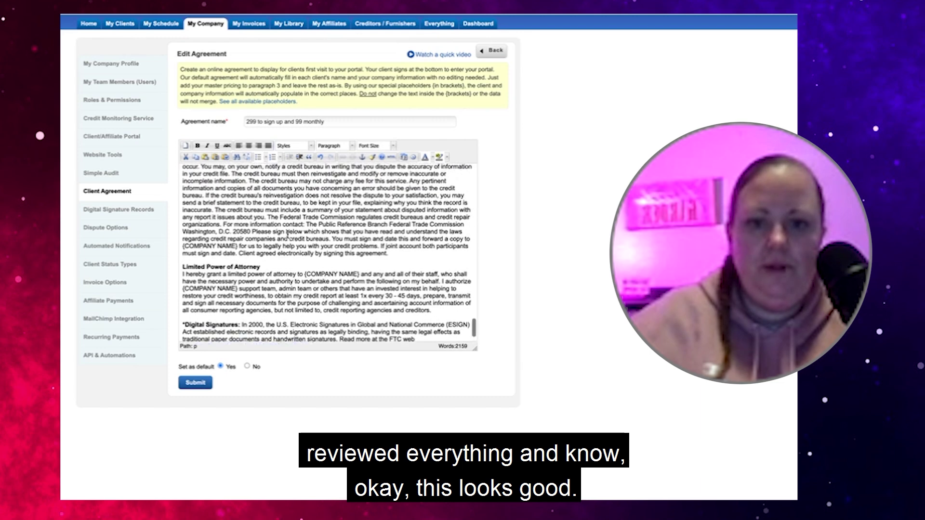
{"action": "scroll", "coordinate": [287, 234], "scroll_direction": "up", "scroll_amount": 3}
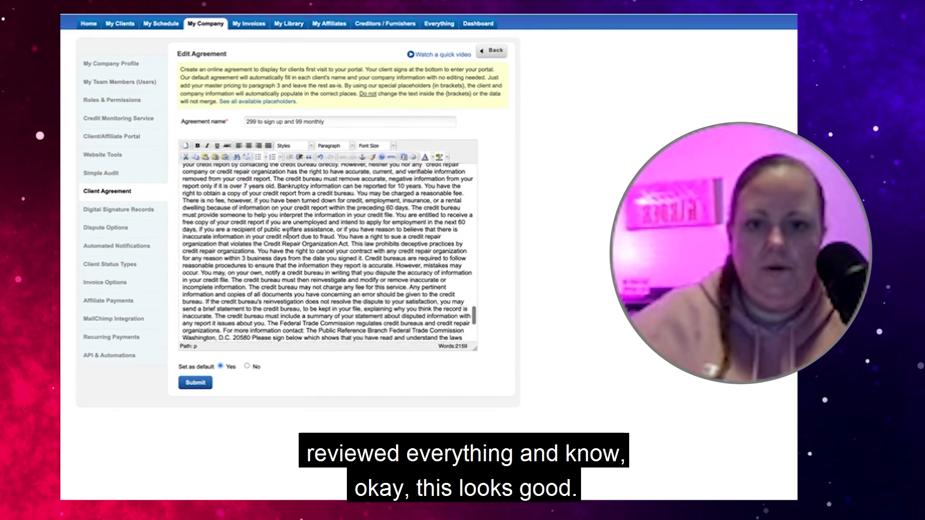
{"action": "scroll", "coordinate": [287, 235], "scroll_direction": "up", "scroll_amount": 2}
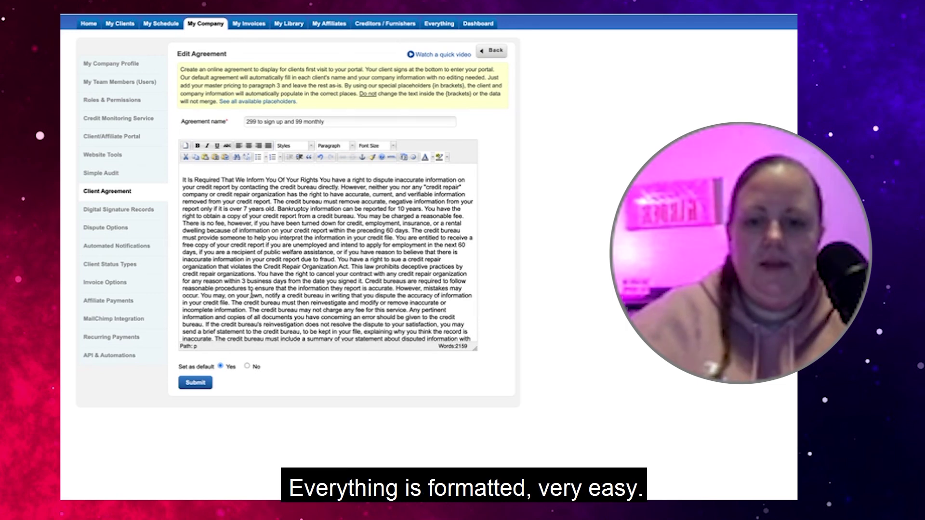
{"action": "scroll", "coordinate": [233, 255], "scroll_direction": "up", "scroll_amount": 8}
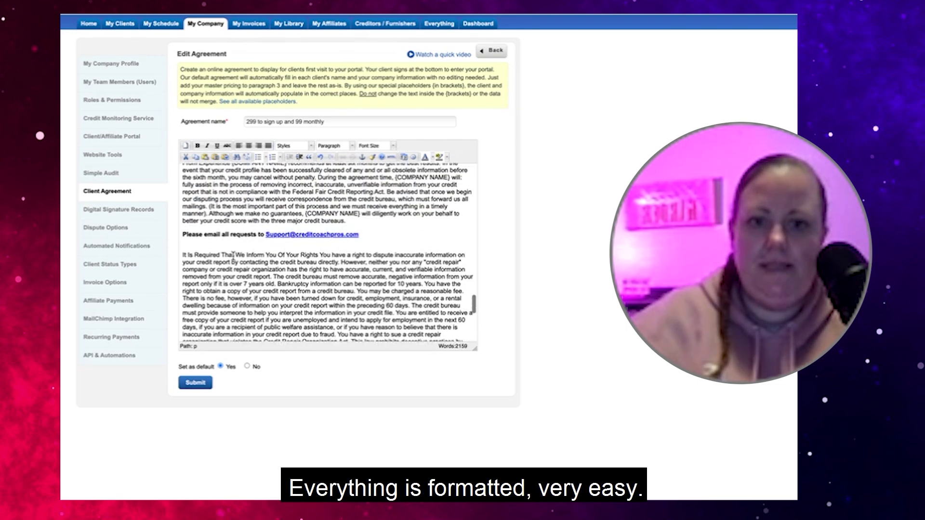
{"action": "scroll", "coordinate": [233, 256], "scroll_direction": "up", "scroll_amount": 10}
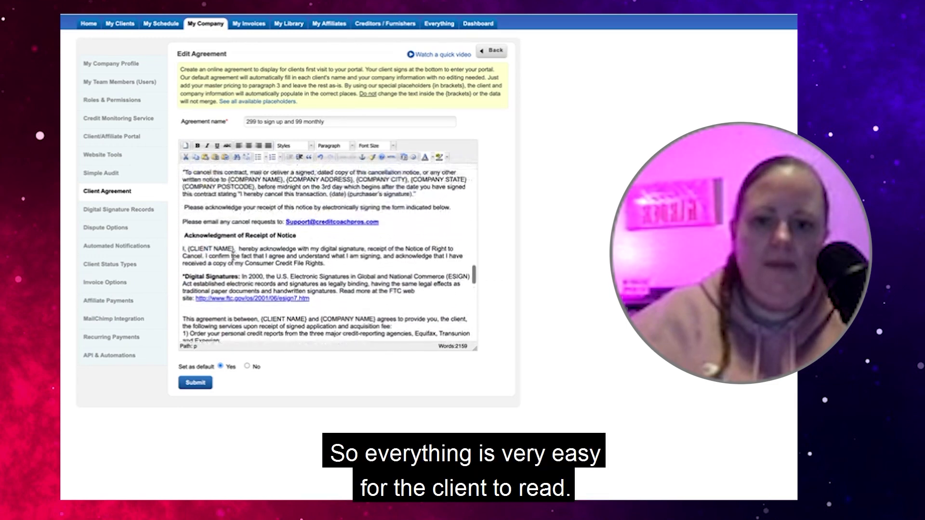
{"action": "scroll", "coordinate": [233, 257], "scroll_direction": "up", "scroll_amount": 15}
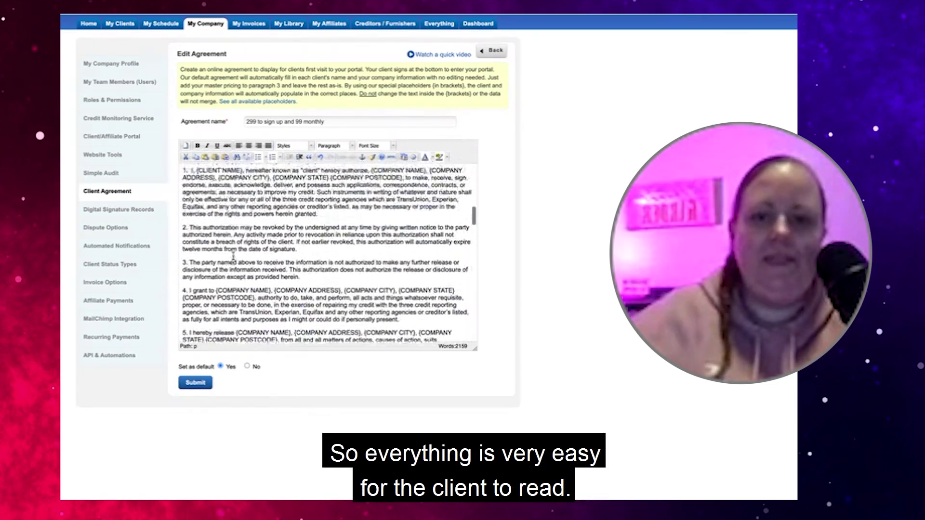
{"action": "scroll", "coordinate": [233, 257], "scroll_direction": "up", "scroll_amount": 5}
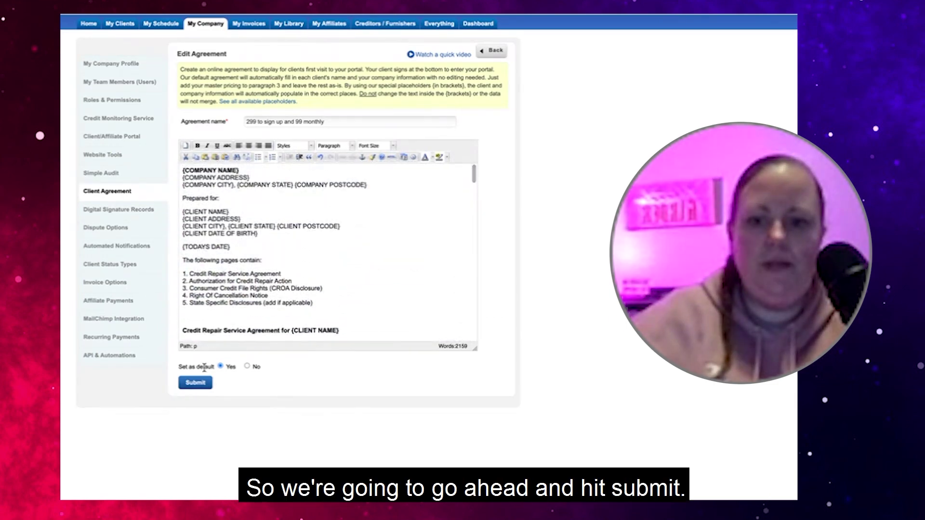
Save the edited agreement and preview '299 to sign up and 99 monthly' from the agreements list
{"action": "left_click", "coordinate": [198, 390]}
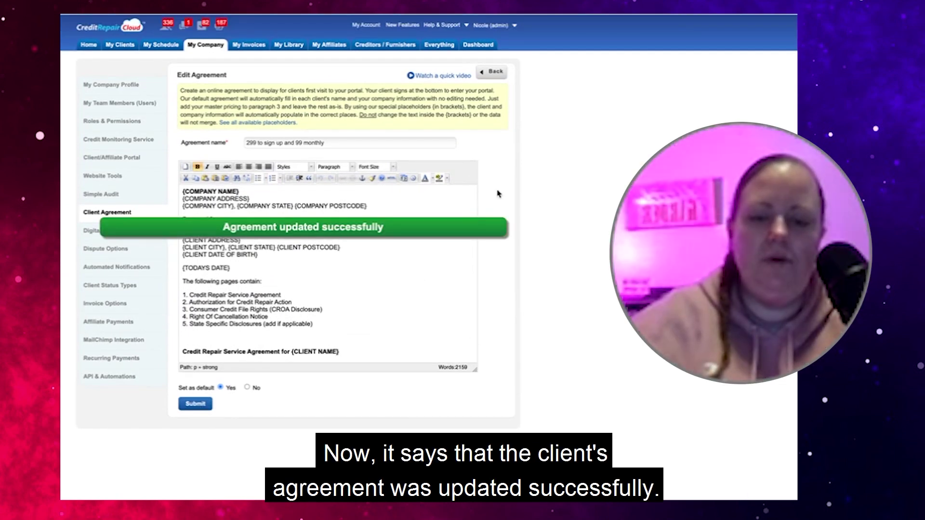
{"action": "left_click", "coordinate": [496, 72]}
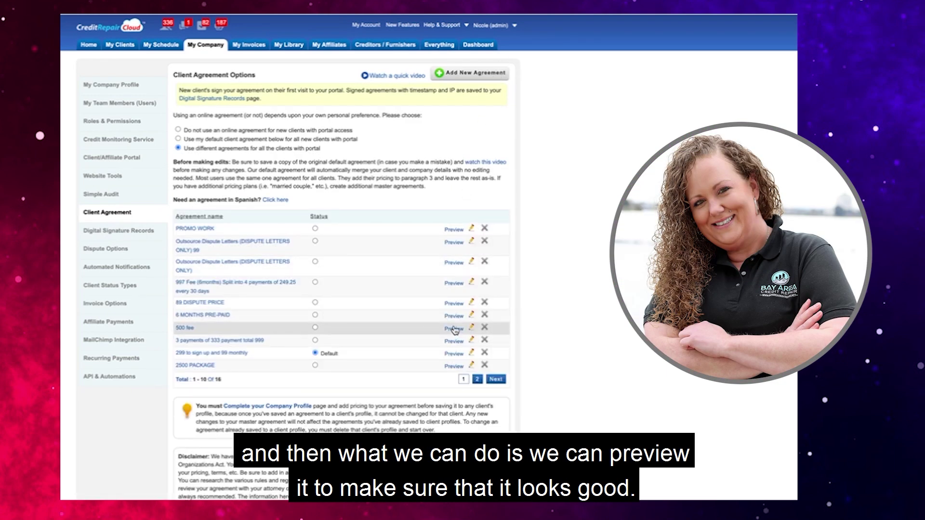
{"action": "left_click", "coordinate": [451, 355]}
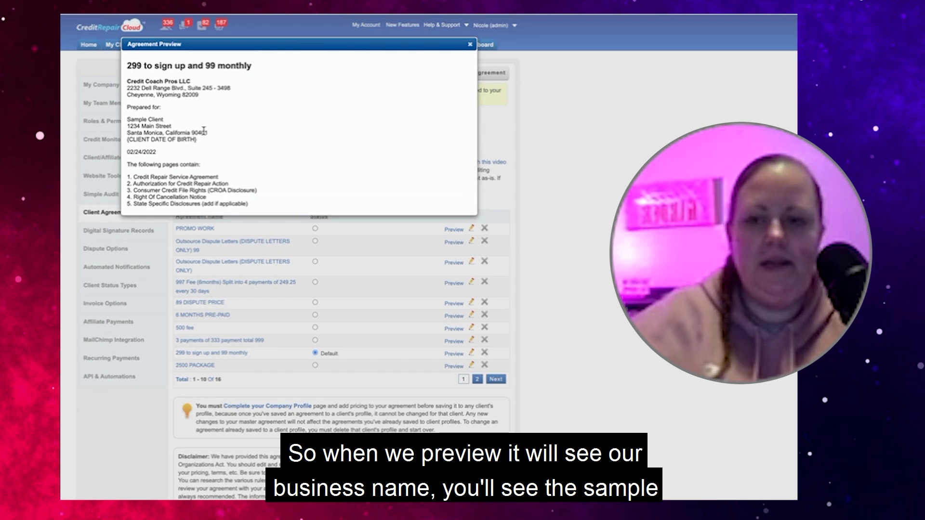
Scroll the preview down through Limited Power of Attorney to the Digital Signatures section
{"action": "scroll", "coordinate": [181, 151], "scroll_direction": "down", "scroll_amount": 4}
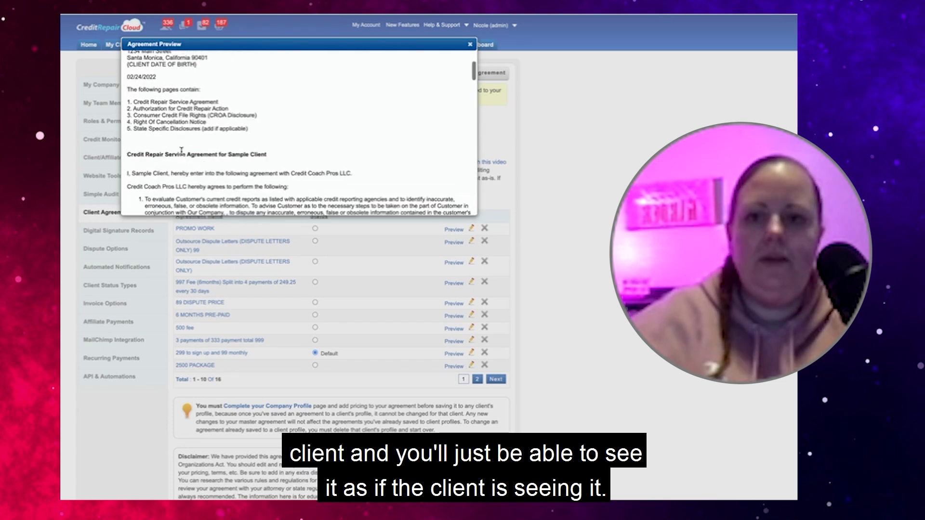
{"action": "scroll", "coordinate": [182, 152], "scroll_direction": "down", "scroll_amount": 5}
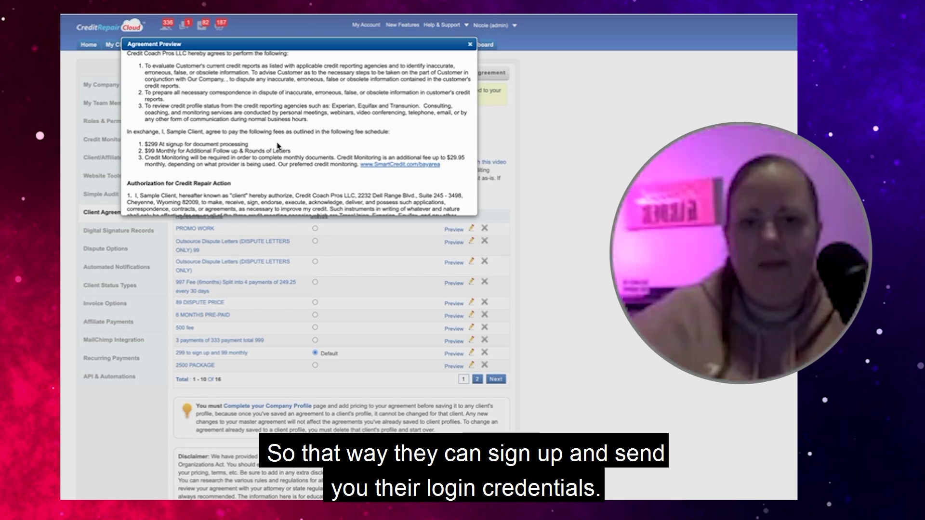
{"action": "scroll", "coordinate": [275, 151], "scroll_direction": "down", "scroll_amount": 3}
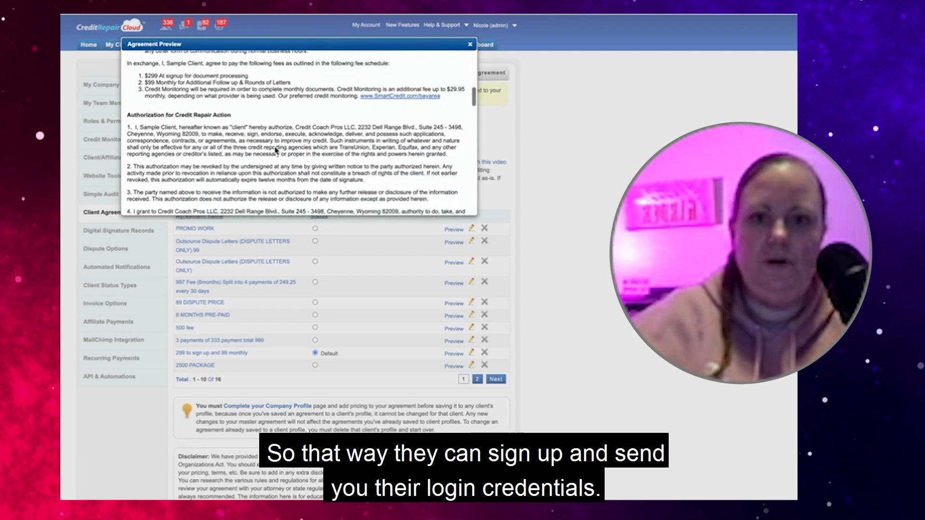
{"action": "scroll", "coordinate": [275, 151], "scroll_direction": "down", "scroll_amount": 5}
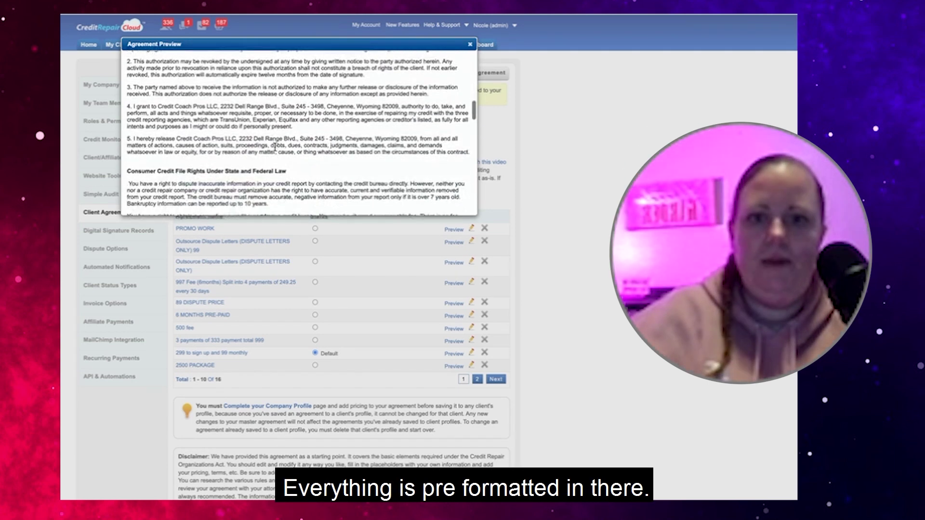
{"action": "scroll", "coordinate": [275, 147], "scroll_direction": "down", "scroll_amount": 5}
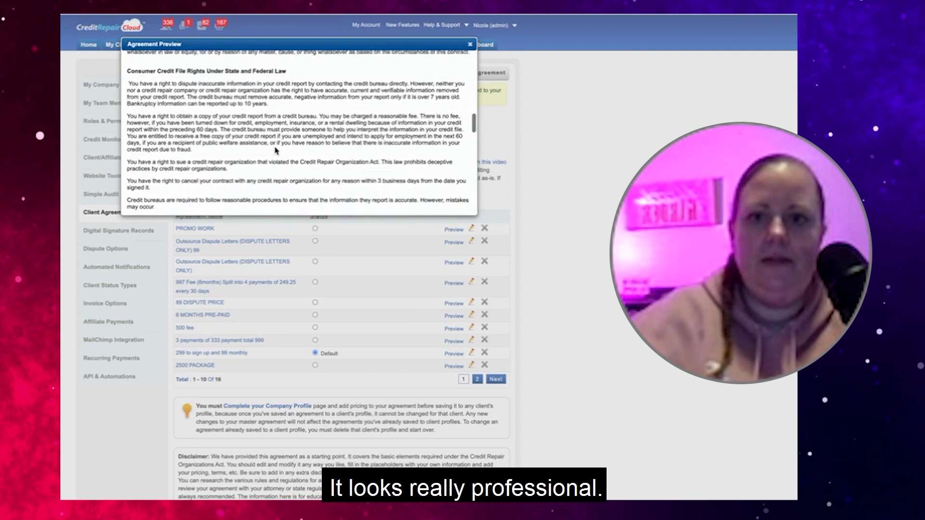
{"action": "scroll", "coordinate": [275, 147], "scroll_direction": "down", "scroll_amount": 5}
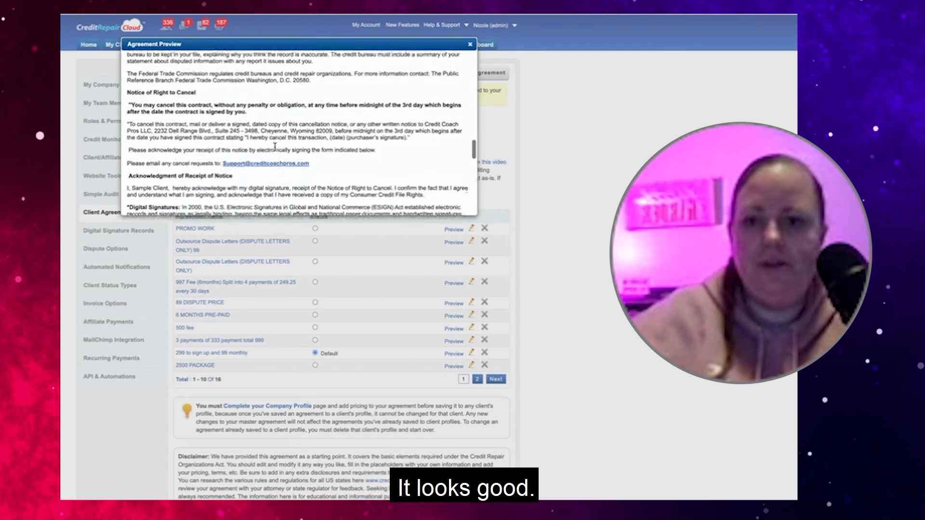
{"action": "scroll", "coordinate": [275, 147], "scroll_direction": "down", "scroll_amount": 2}
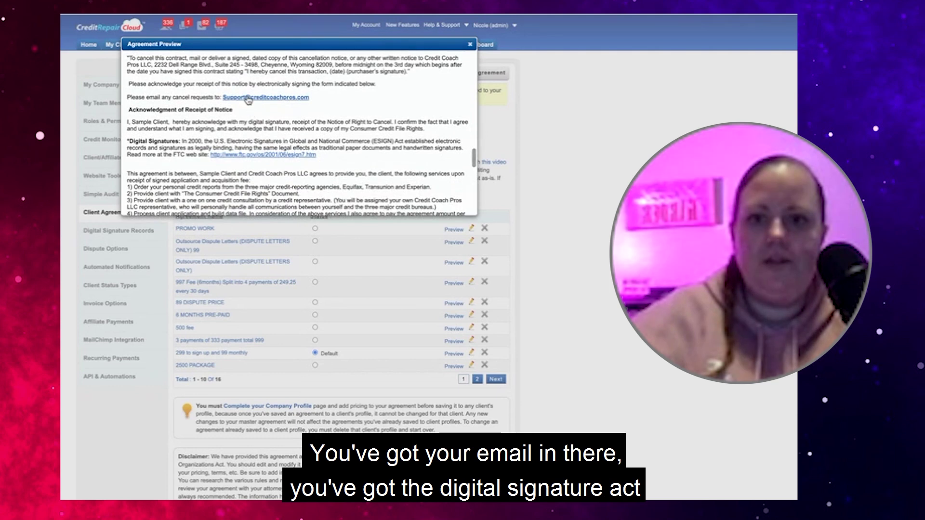
{"action": "scroll", "coordinate": [264, 169], "scroll_direction": "down", "scroll_amount": 2}
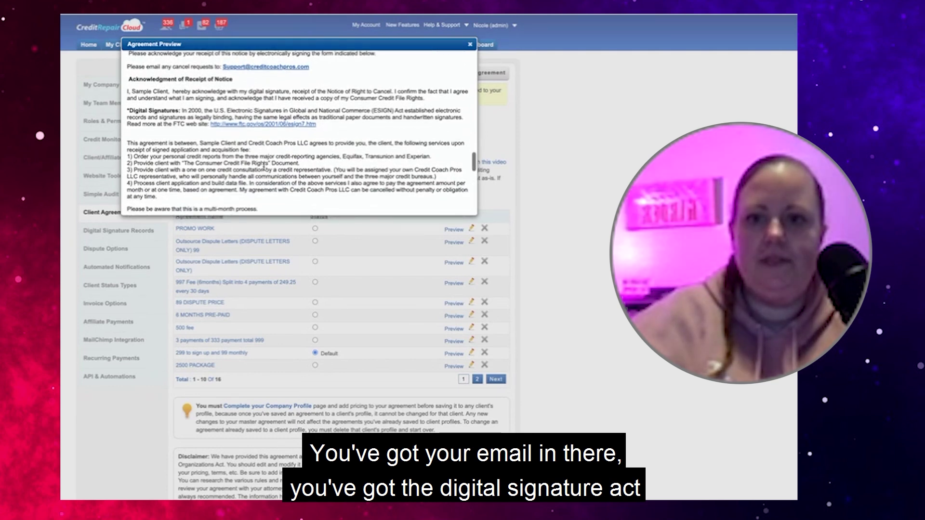
{"action": "scroll", "coordinate": [238, 138], "scroll_direction": "down", "scroll_amount": 5}
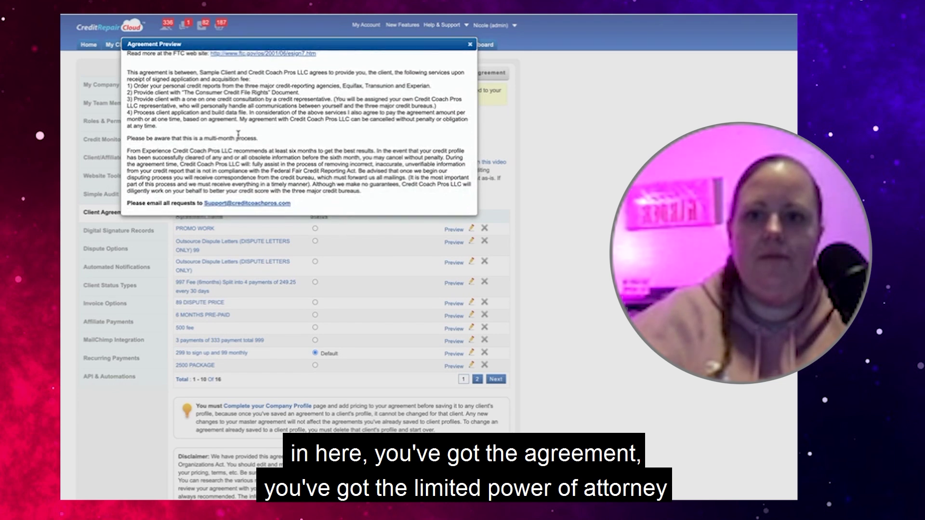
{"action": "scroll", "coordinate": [238, 139], "scroll_direction": "down", "scroll_amount": 8}
{"action": "scroll", "coordinate": [239, 134], "scroll_direction": "down", "scroll_amount": 8}
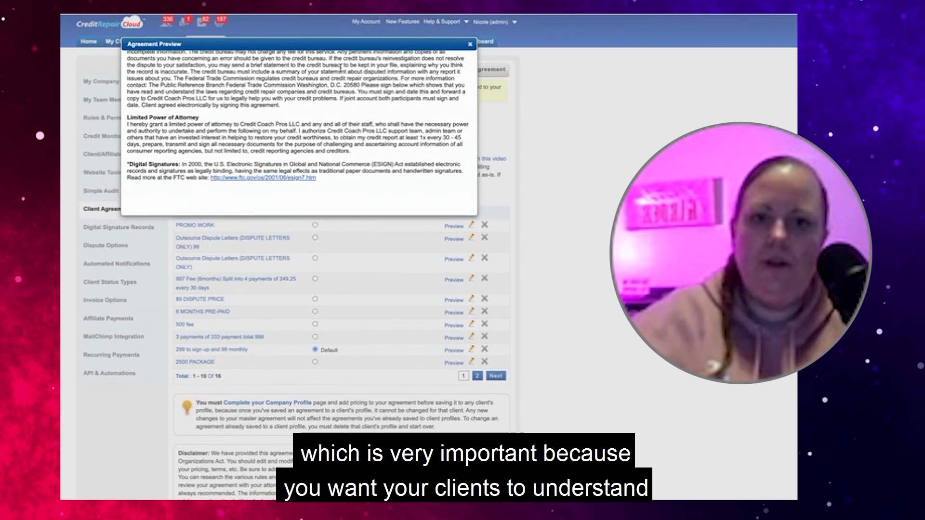
Close the Agreement Preview dialog
{"action": "left_click", "coordinate": [470, 46]}
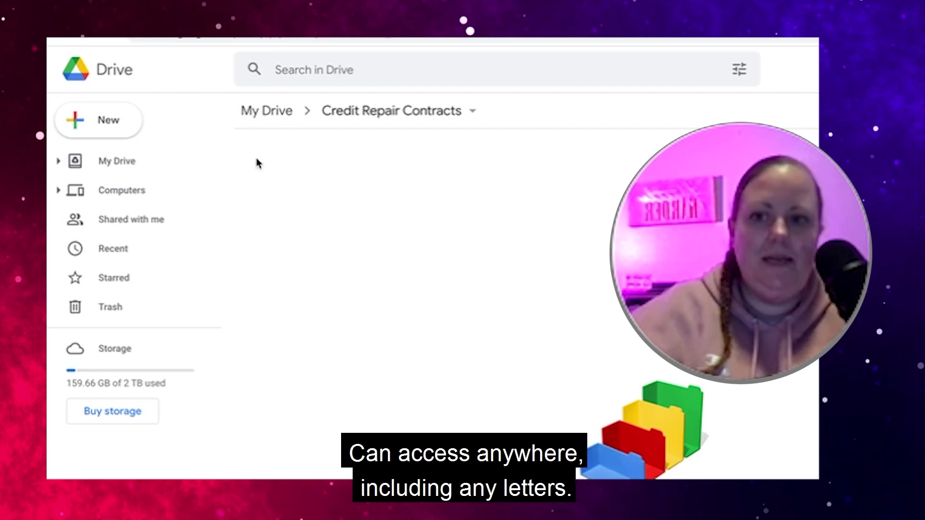
Use the New menu in the Credit Repair Contracts folder to create a blank Google Docs document
{"action": "left_click", "coordinate": [112, 127]}
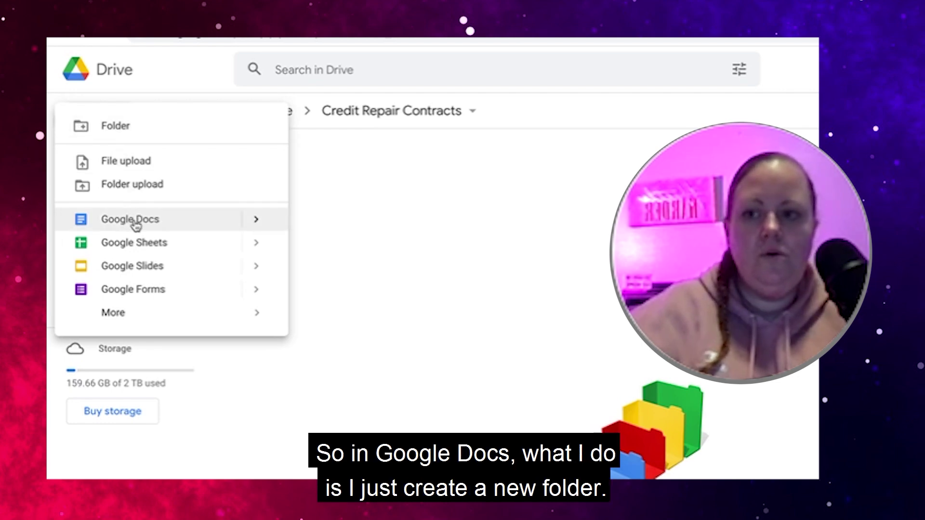
{"action": "left_click", "coordinate": [359, 188]}
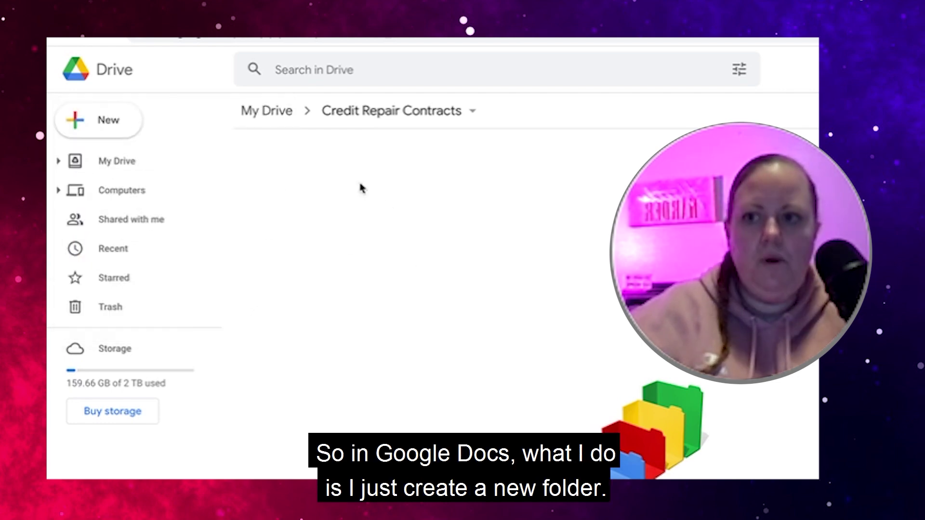
{"action": "left_click", "coordinate": [112, 129]}
{"action": "left_click", "coordinate": [277, 149]}
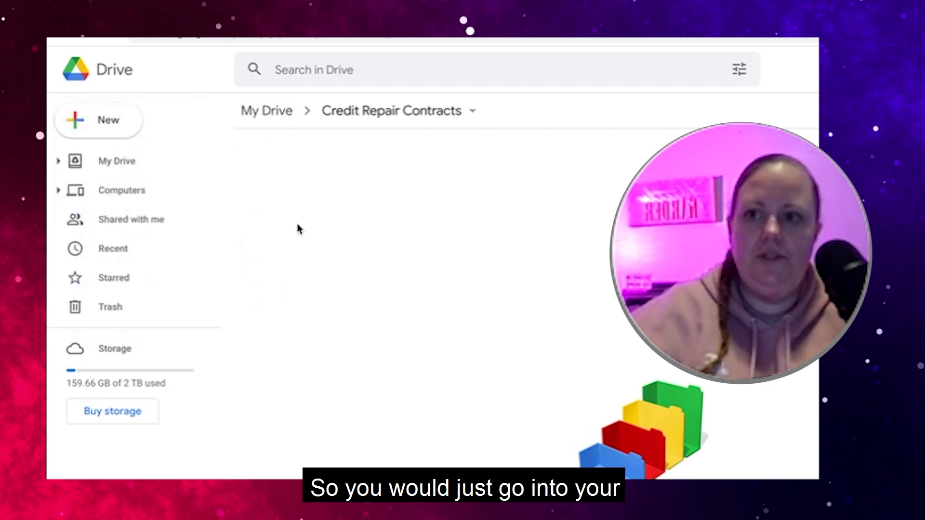
{"action": "left_click", "coordinate": [109, 126]}
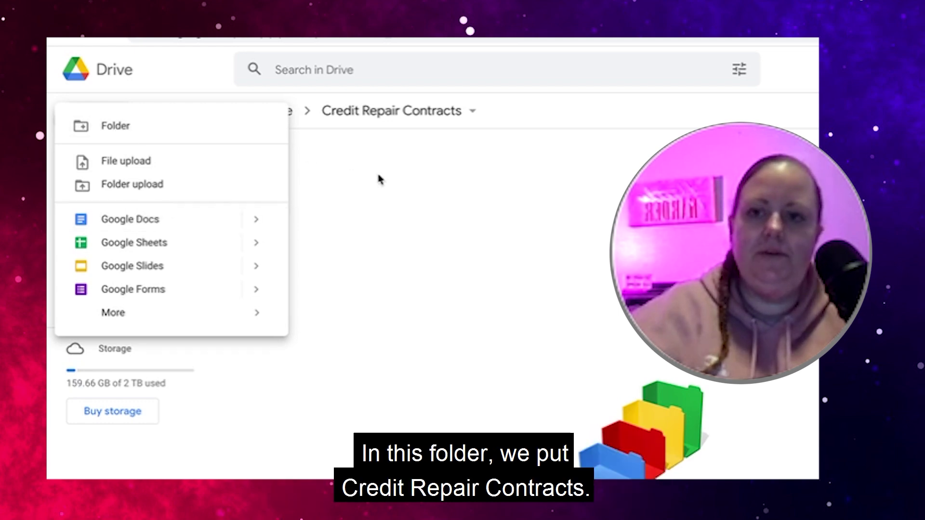
{"action": "left_click", "coordinate": [373, 149]}
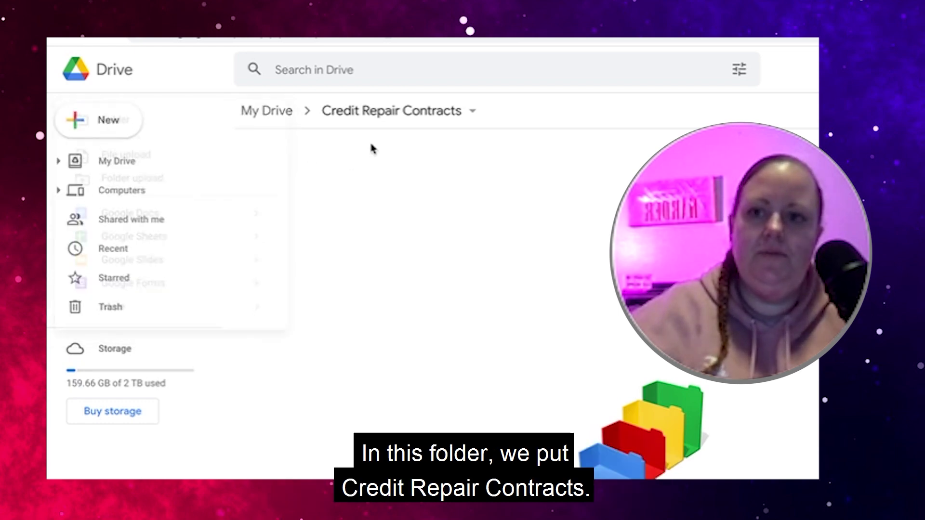
{"action": "left_click", "coordinate": [89, 125]}
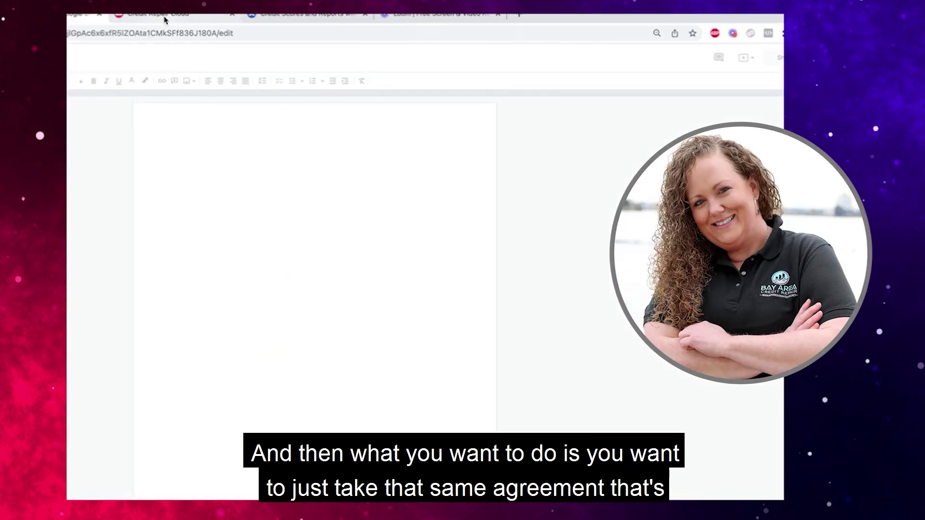
Reopen the '299 to sign up and 99 monthly' agreement for editing and select all its text
{"action": "left_click", "coordinate": [164, 19]}
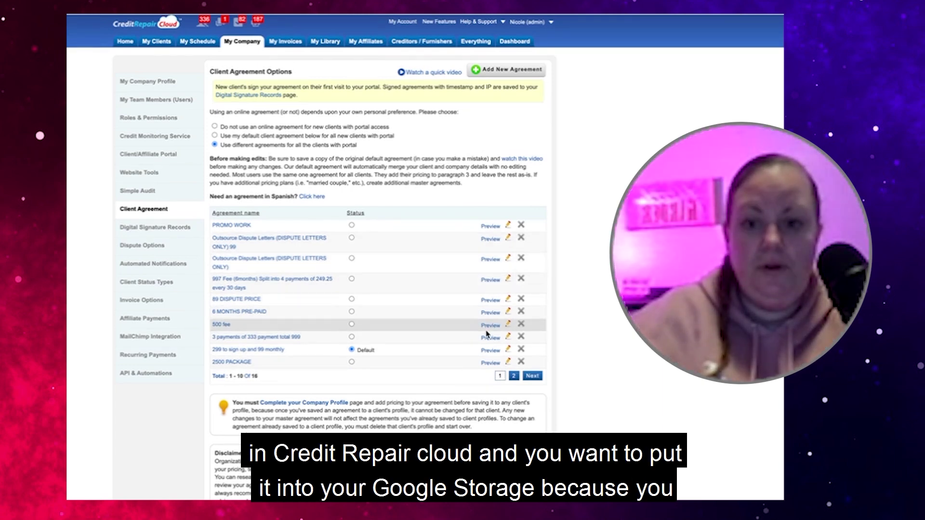
{"action": "left_click", "coordinate": [508, 353]}
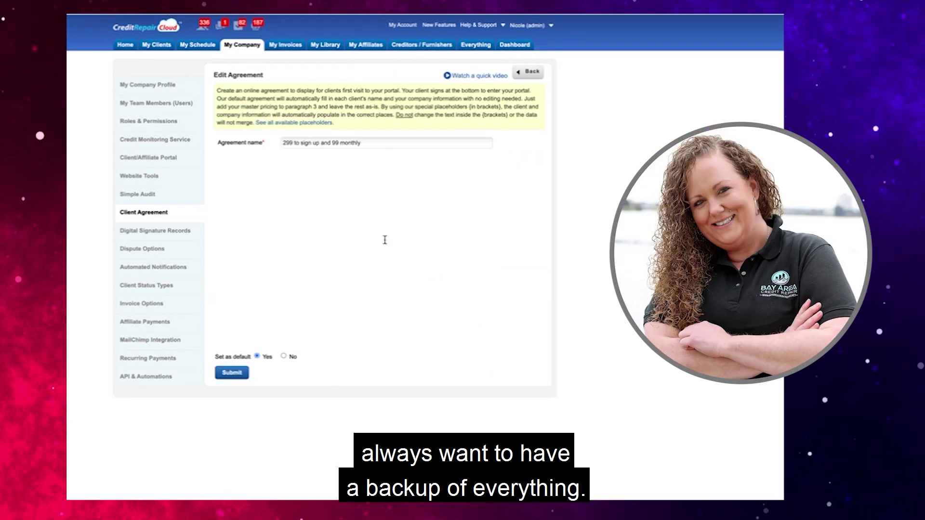
{"action": "key", "text": "ctrl+a"}
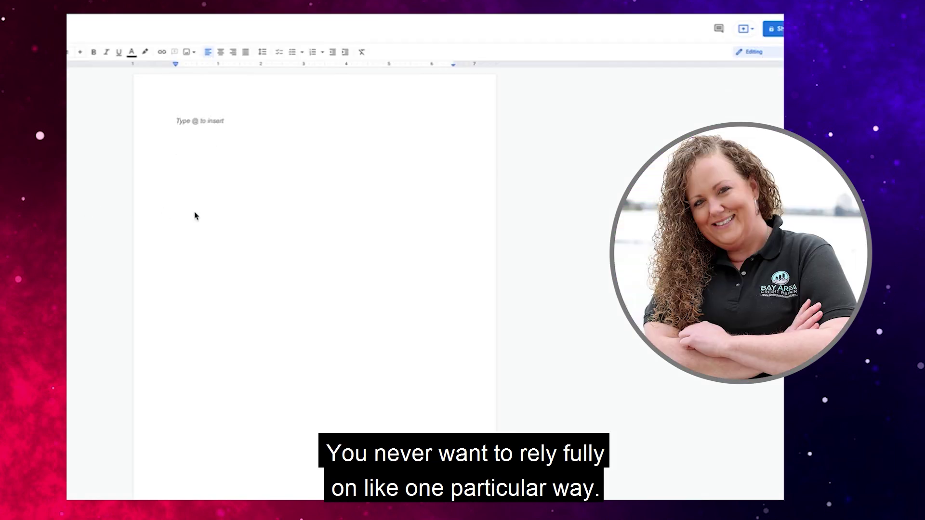
{"action": "key", "text": "ctrl+v"}
{"action": "scroll", "coordinate": [250, 200], "scroll_direction": "up", "scroll_amount": 15}
{"action": "scroll", "coordinate": [249, 200], "scroll_direction": "up", "scroll_amount": 10}
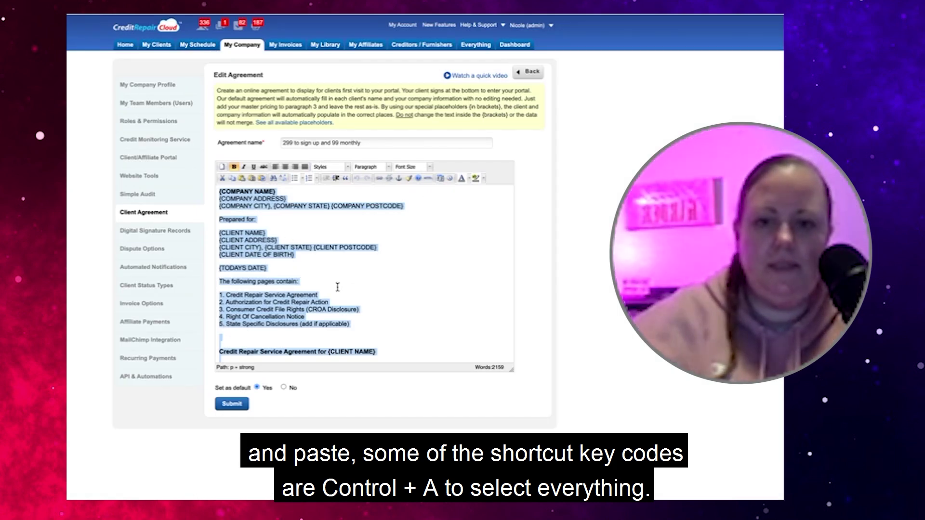
Select the entire '299 to sign up and 99 monthly' agreement text in the editor and copy it
{"action": "left_click", "coordinate": [220, 295]}
{"action": "left_click_drag", "start_coordinate": [220, 190], "coordinate": [358, 399]}
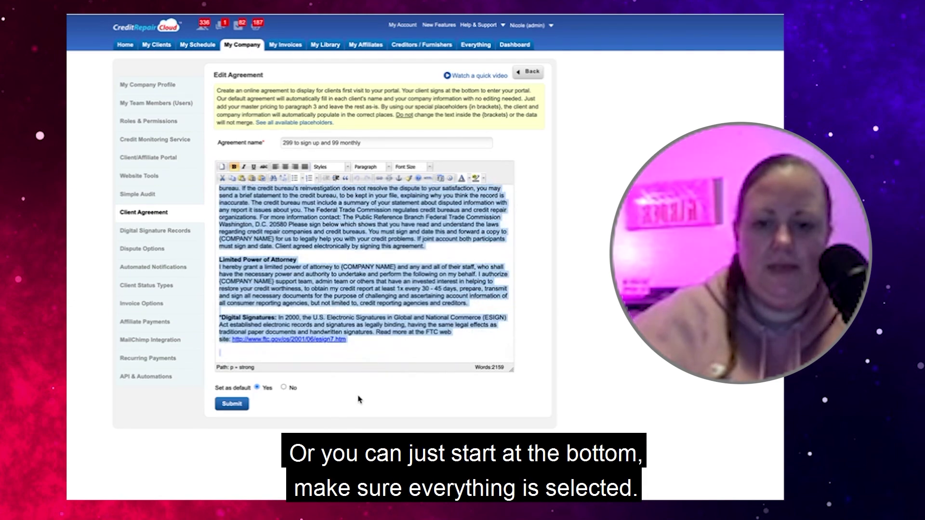
{"action": "right_click", "coordinate": [338, 255]}
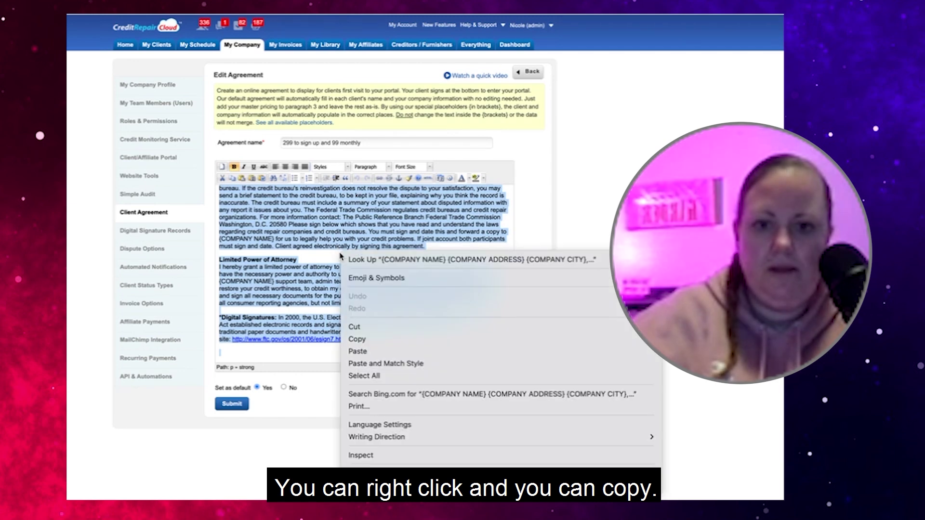
{"action": "left_click", "coordinate": [356, 339]}
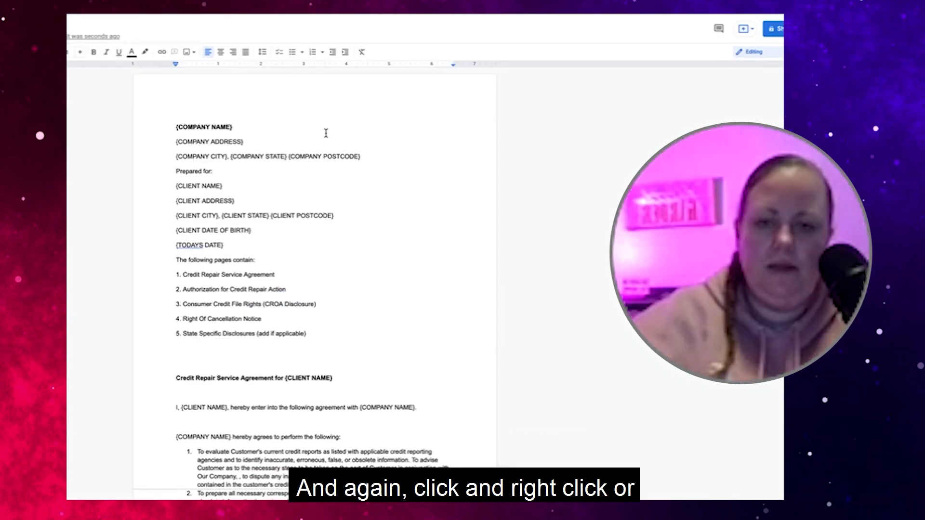
{"action": "right_click", "coordinate": [326, 137]}
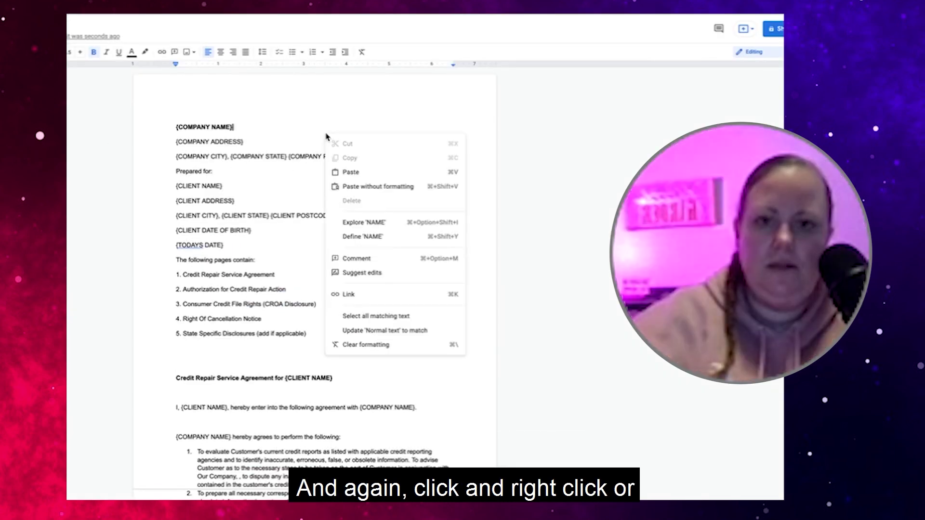
{"action": "left_click", "coordinate": [346, 173]}
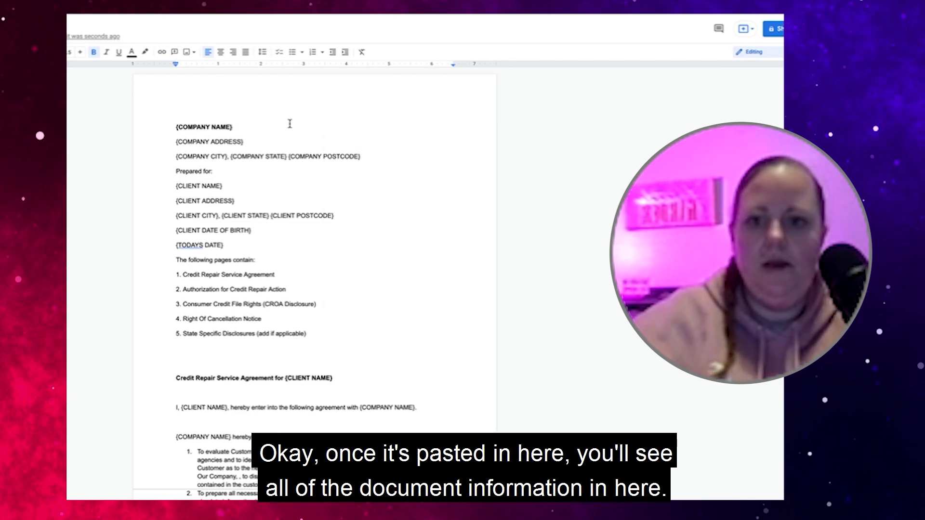
{"action": "scroll", "coordinate": [289, 124], "scroll_direction": "down", "scroll_amount": 2}
{"action": "scroll", "coordinate": [289, 124], "scroll_direction": "down", "scroll_amount": 20}
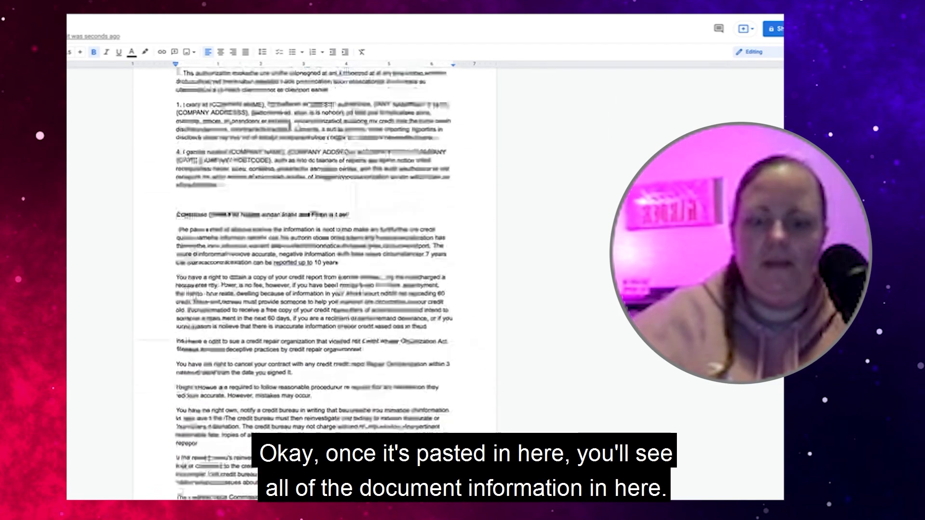
{"action": "scroll", "coordinate": [290, 121], "scroll_direction": "down", "scroll_amount": 10}
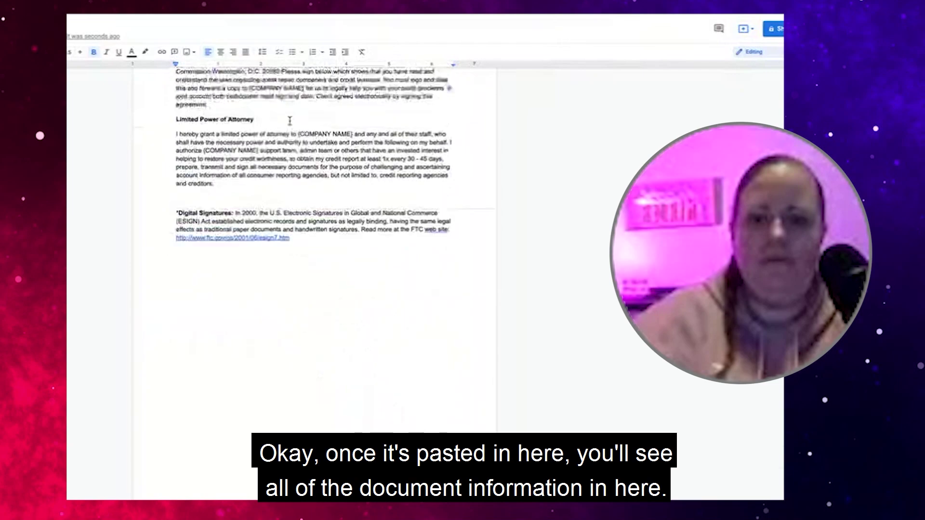
{"action": "scroll", "coordinate": [289, 120], "scroll_direction": "up", "scroll_amount": 20}
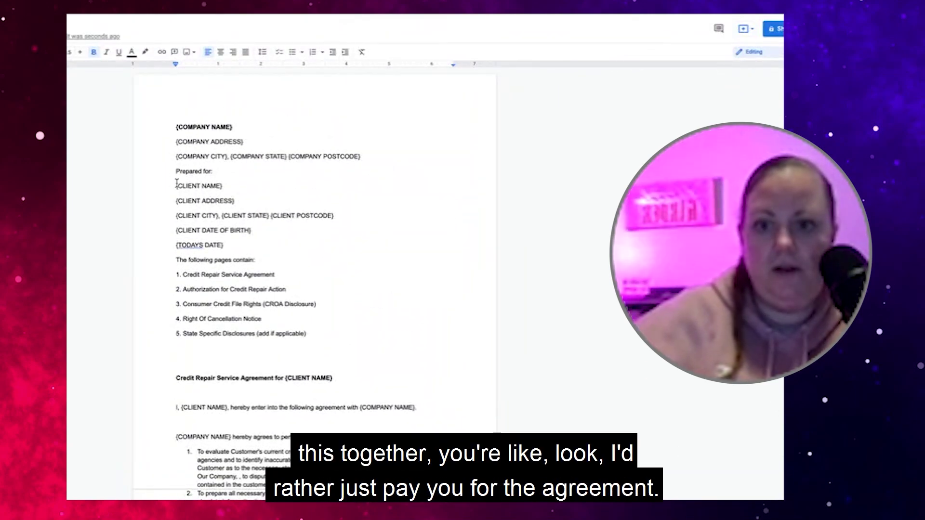
{"action": "left_click", "coordinate": [176, 170]}
{"action": "key", "text": "Return"}
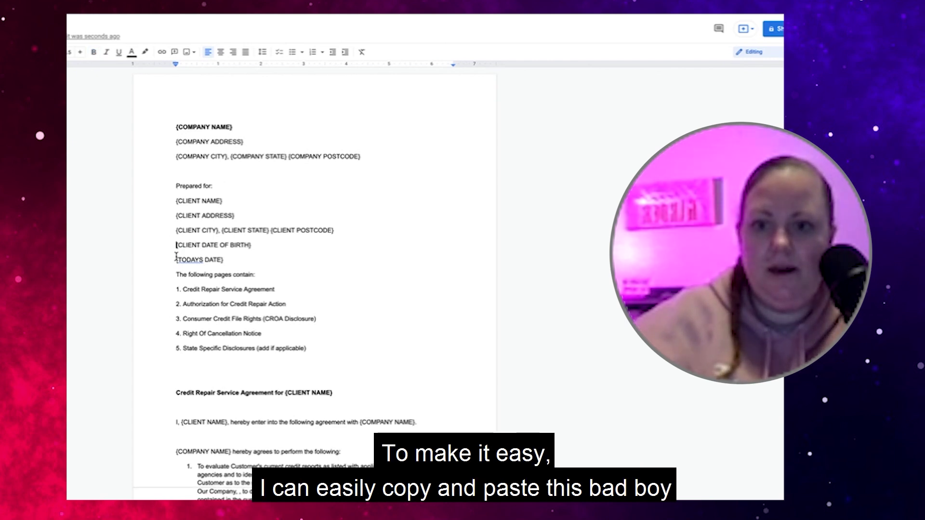
{"action": "left_click", "coordinate": [176, 262]}
{"action": "key", "text": "Return"}
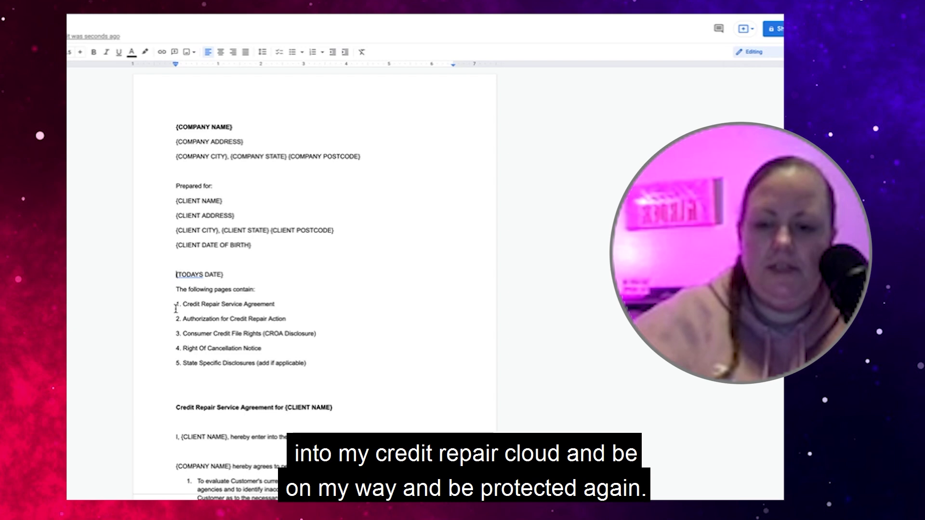
{"action": "scroll", "coordinate": [190, 341], "scroll_direction": "down", "scroll_amount": 3}
{"action": "left_click", "coordinate": [187, 310]}
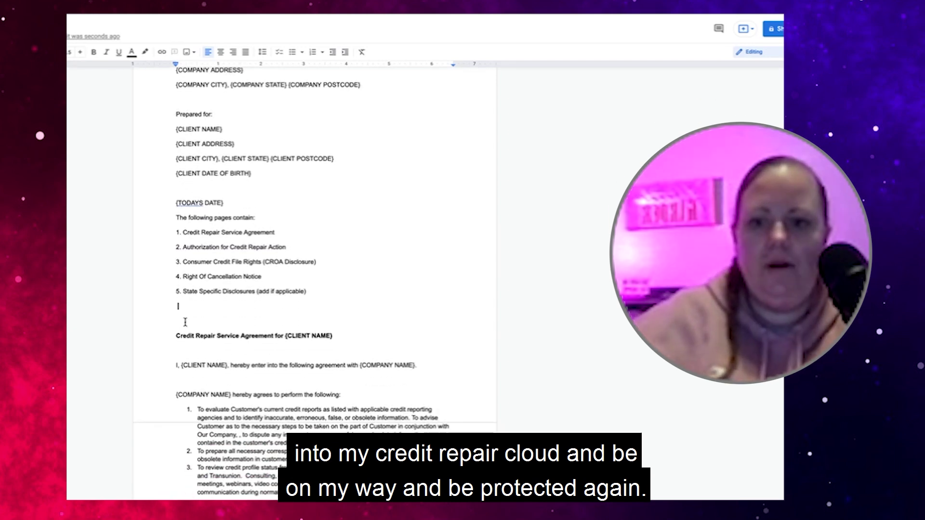
{"action": "key", "text": "BackSpace"}
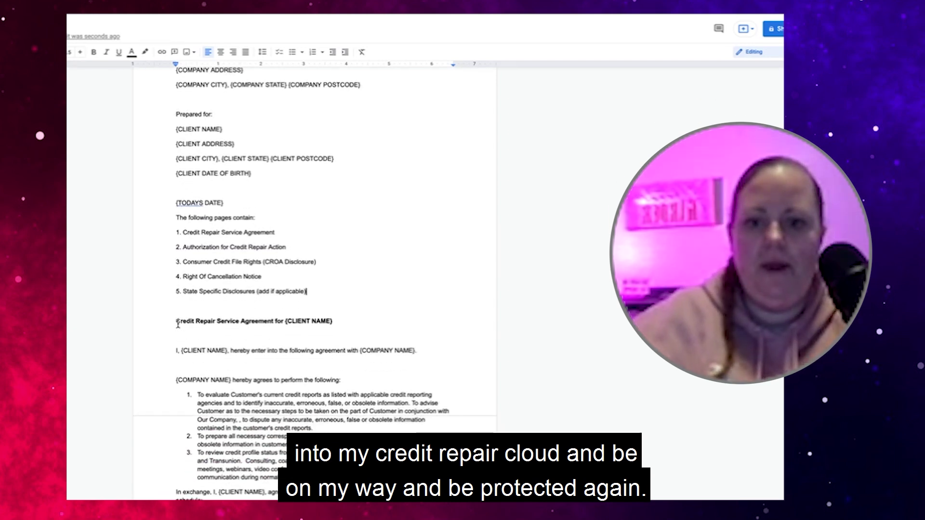
{"action": "scroll", "coordinate": [178, 325], "scroll_direction": "down", "scroll_amount": 5}
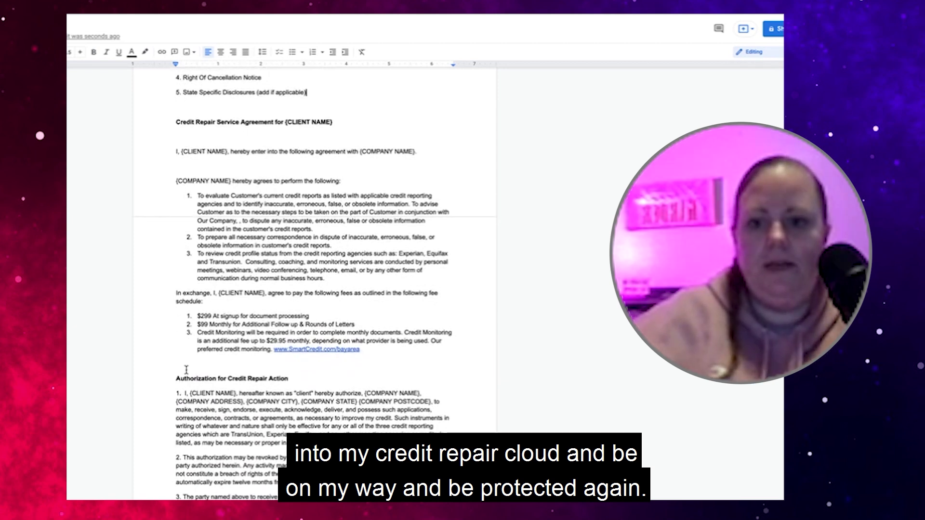
{"action": "left_click", "coordinate": [186, 369]}
{"action": "key", "text": "BackSpace"}
{"action": "scroll", "coordinate": [218, 383], "scroll_direction": "down", "scroll_amount": 1}
{"action": "scroll", "coordinate": [217, 383], "scroll_direction": "down", "scroll_amount": 8}
{"action": "scroll", "coordinate": [218, 383], "scroll_direction": "down", "scroll_amount": 15}
{"action": "scroll", "coordinate": [218, 378], "scroll_direction": "down", "scroll_amount": 1}
{"action": "left_click", "coordinate": [199, 399]}
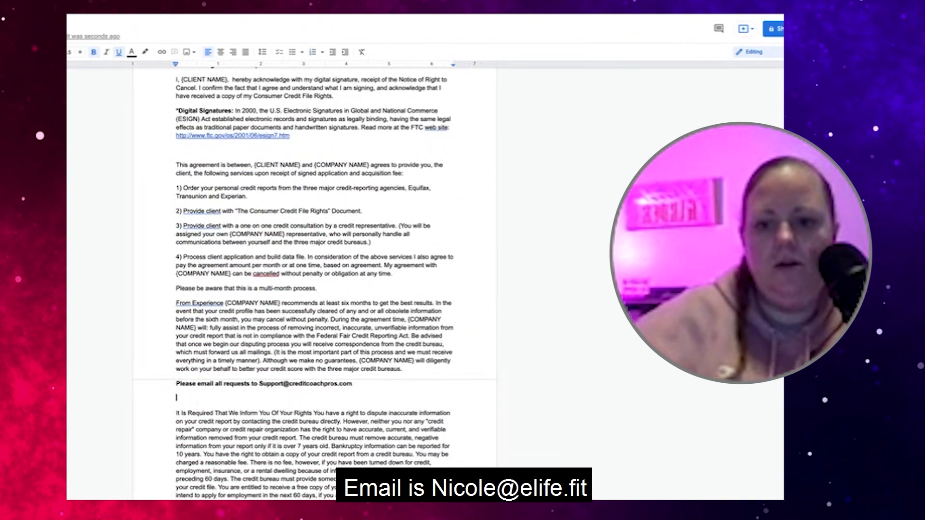
{"action": "key", "text": "BackSpace"}
{"action": "scroll", "coordinate": [199, 399], "scroll_direction": "down", "scroll_amount": 8}
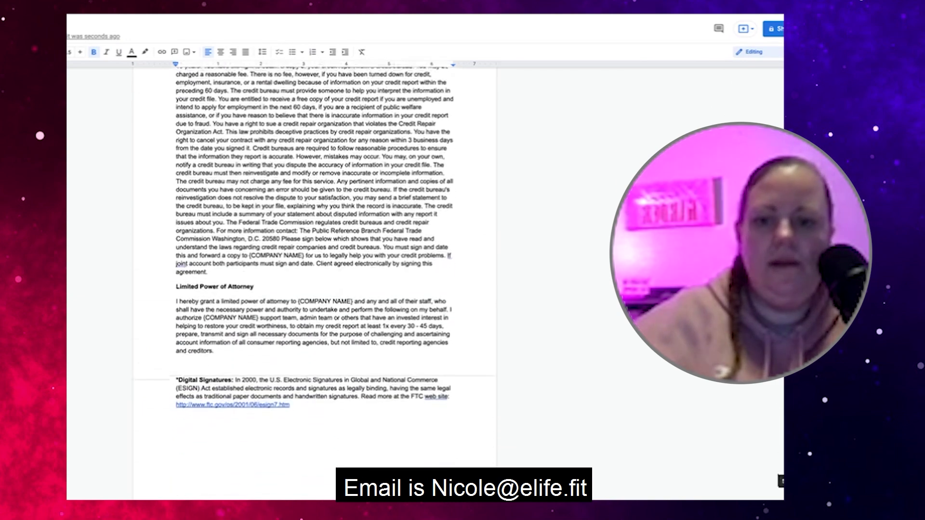
{"action": "left_click", "coordinate": [174, 343]}
{"action": "scroll", "coordinate": [260, 384], "scroll_direction": "up", "scroll_amount": 3}
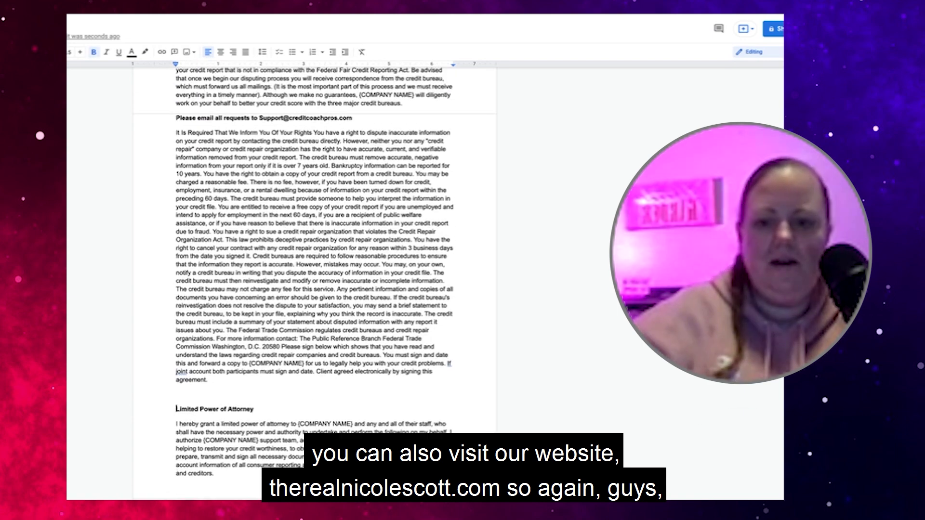
{"action": "scroll", "coordinate": [254, 355], "scroll_direction": "up", "scroll_amount": 6}
{"action": "scroll", "coordinate": [254, 355], "scroll_direction": "up", "scroll_amount": 15}
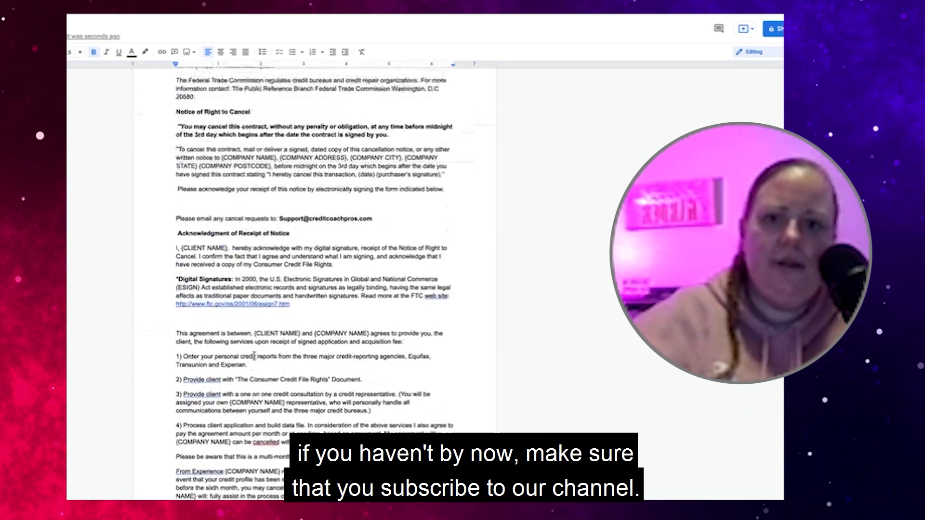
{"action": "scroll", "coordinate": [254, 355], "scroll_direction": "up", "scroll_amount": 6}
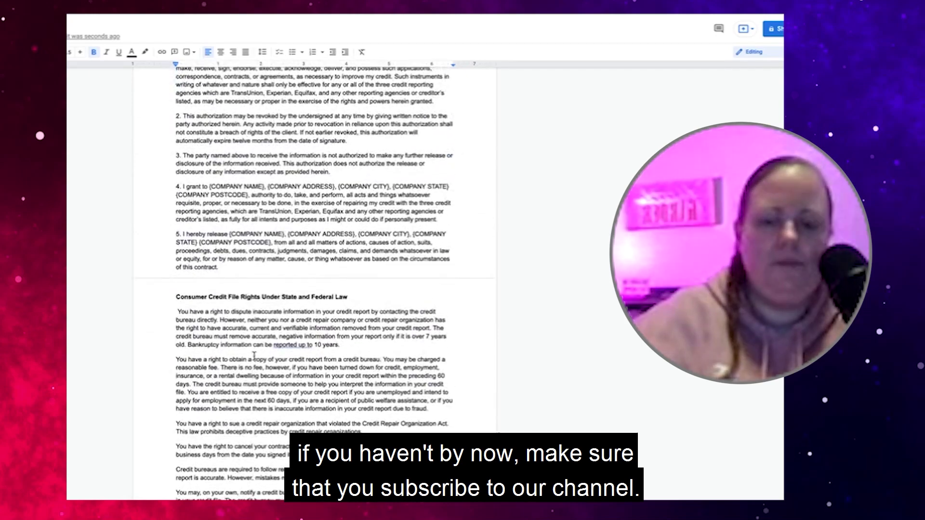
{"action": "scroll", "coordinate": [254, 355], "scroll_direction": "up", "scroll_amount": 6}
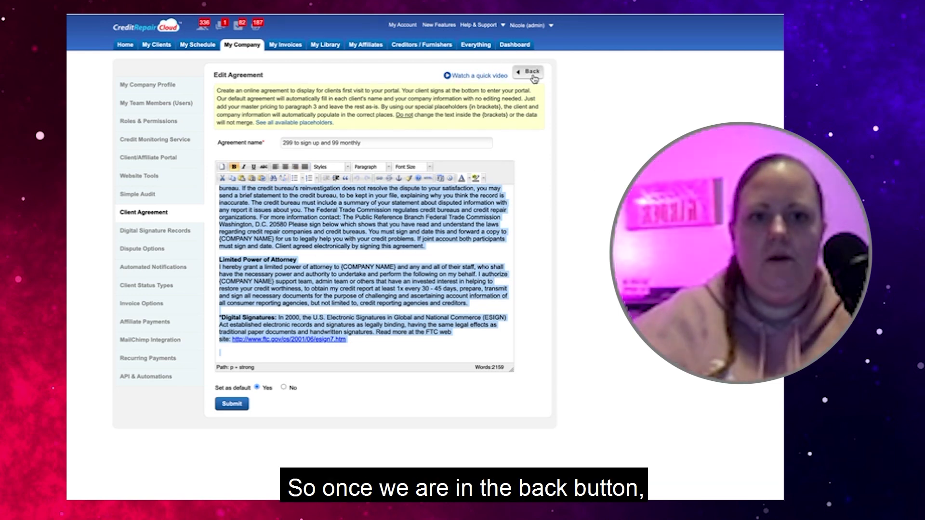
Go back from Edit Agreement to the Client Agreement Options list, then head to My Clients
{"action": "left_click", "coordinate": [531, 72]}
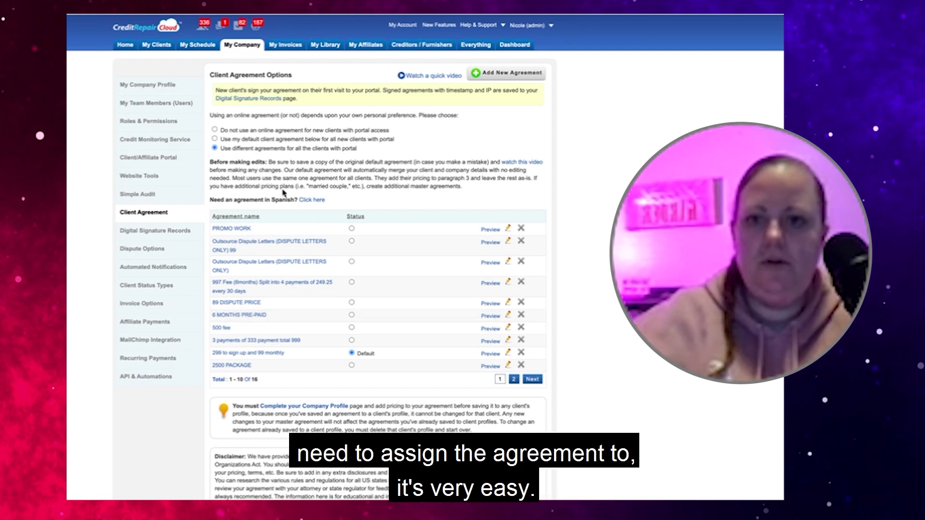
{"action": "left_click", "coordinate": [155, 45]}
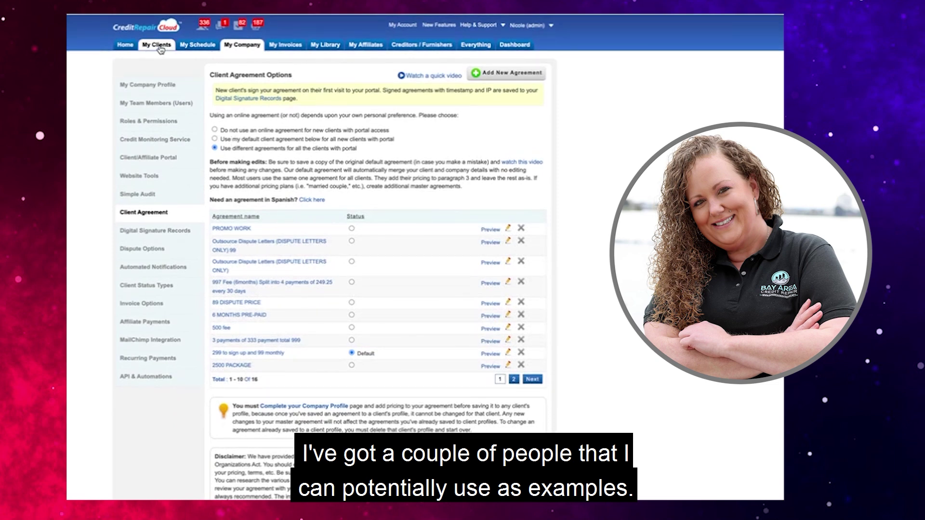
Open the lead's View/Edit Profile from My Clients and display its Status choices
{"action": "left_click", "coordinate": [160, 48]}
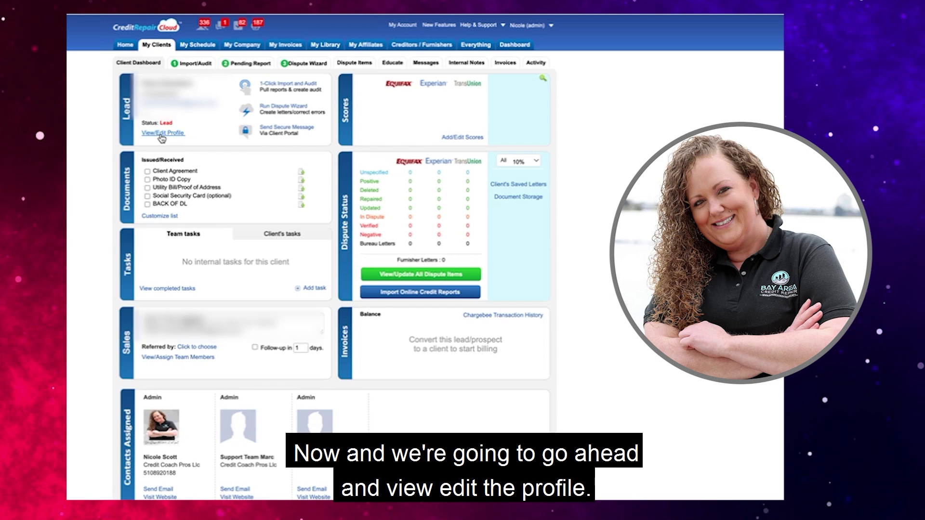
{"action": "left_click", "coordinate": [162, 134]}
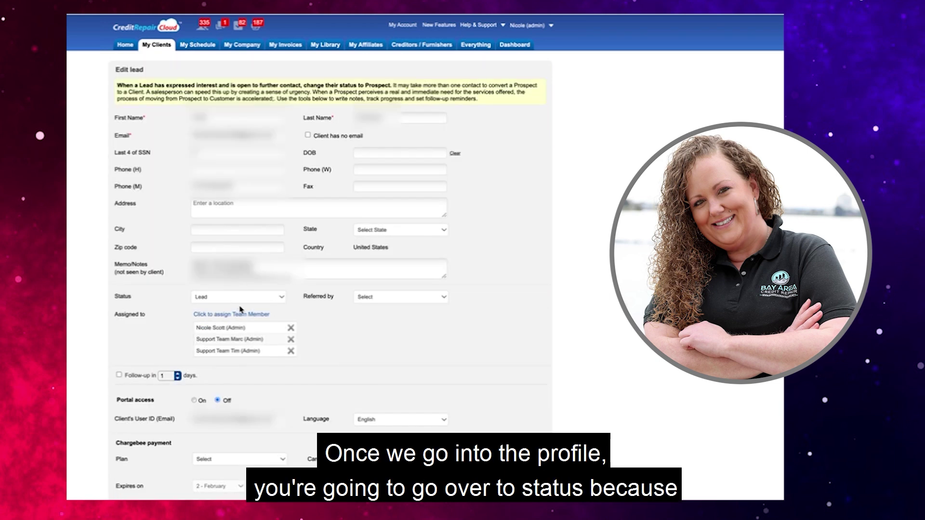
{"action": "left_click", "coordinate": [215, 299]}
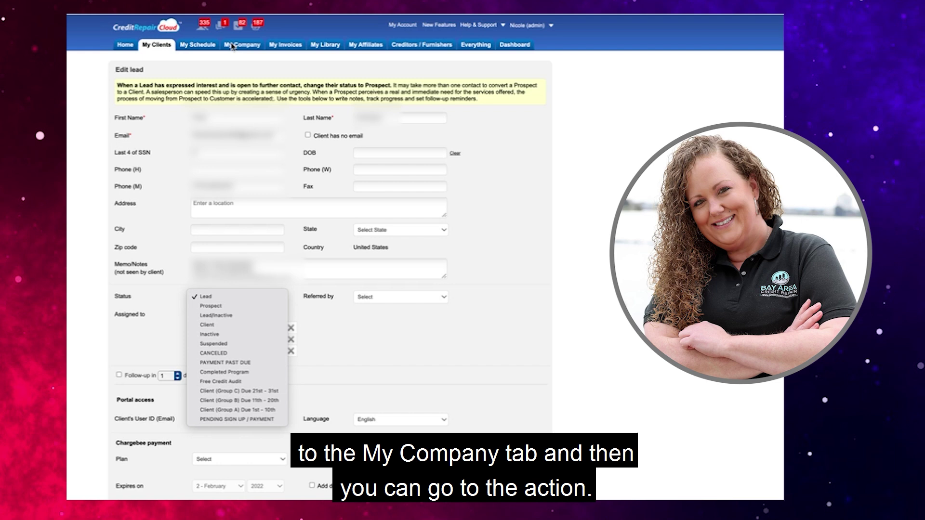
Leave the status at Lead and view Client Status Types under My Company
{"action": "left_click", "coordinate": [232, 46]}
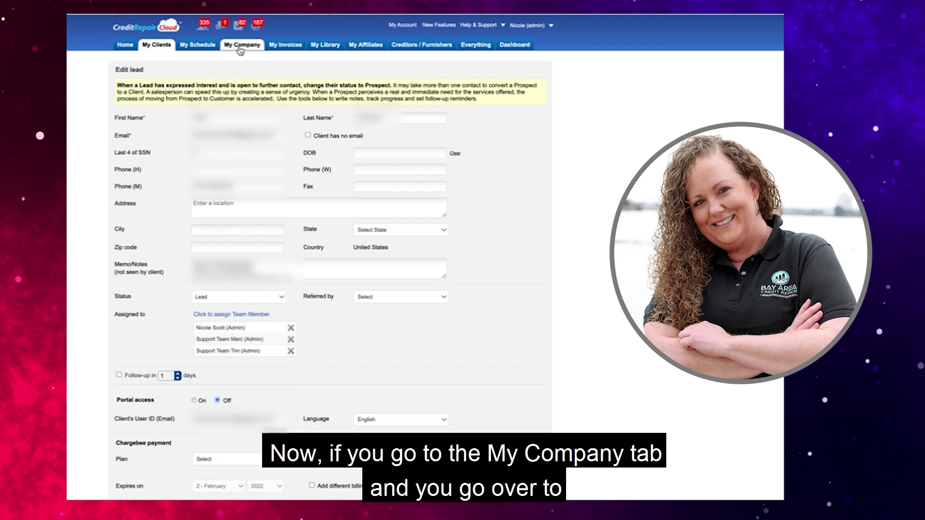
{"action": "left_click", "coordinate": [240, 50]}
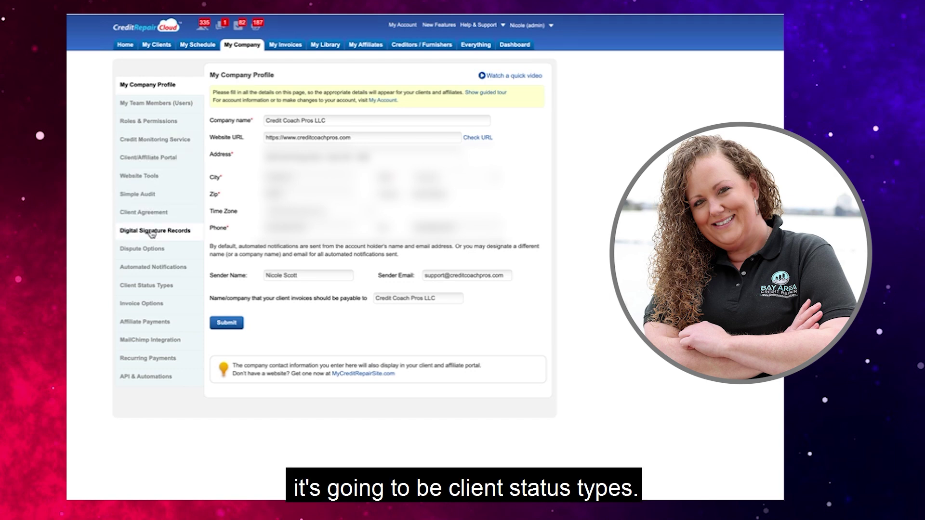
{"action": "left_click", "coordinate": [155, 285]}
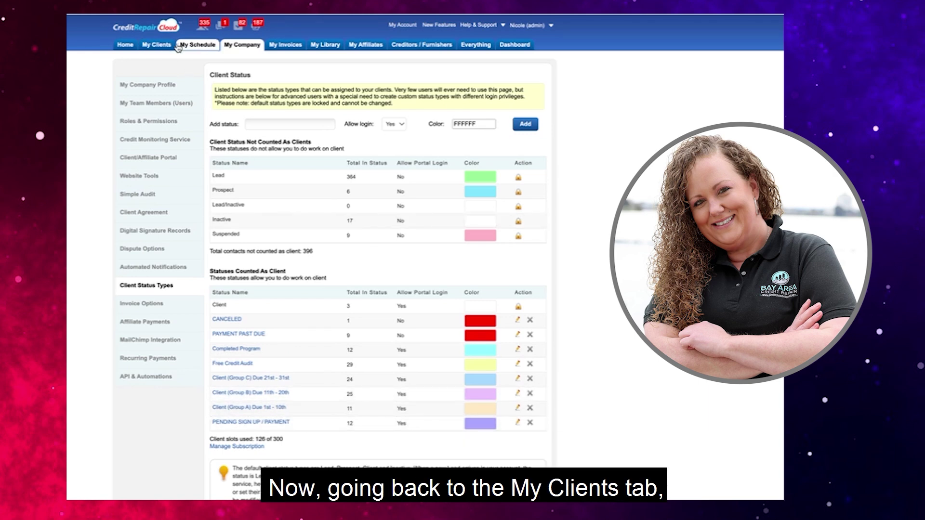
Return to My Clients and expand the Advanced Search options
{"action": "left_click", "coordinate": [159, 44]}
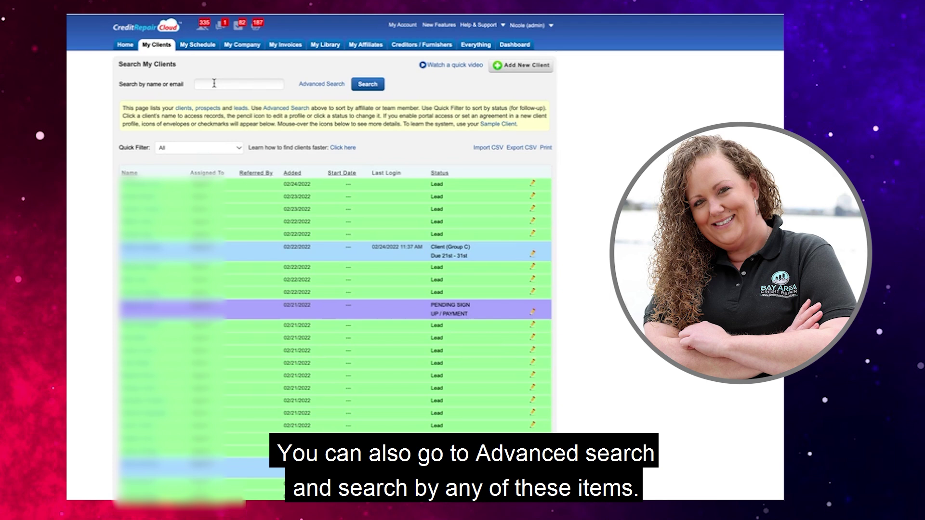
{"action": "left_click", "coordinate": [188, 197]}
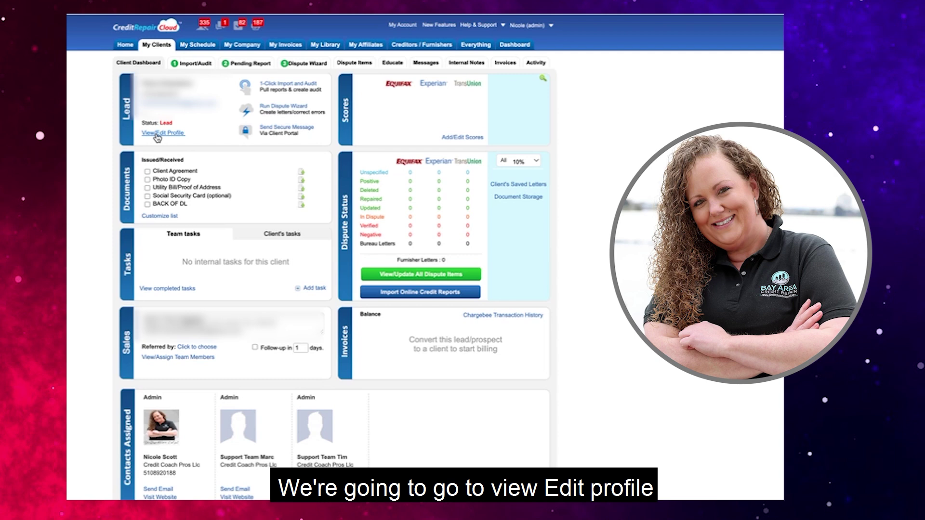
Change the lead's Status from Lead to PENDING SIGN UP / PAYMENT on the Edit lead form
{"action": "left_click", "coordinate": [157, 135]}
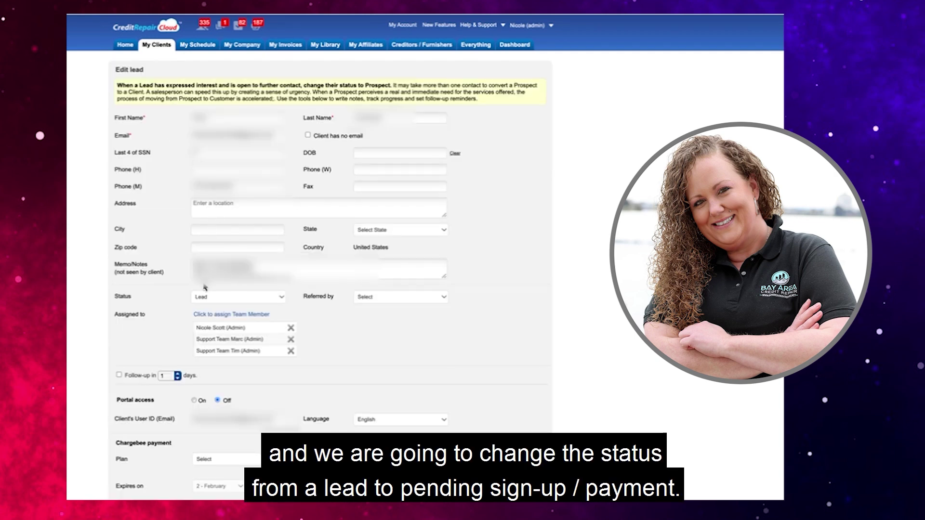
{"action": "left_click", "coordinate": [214, 297]}
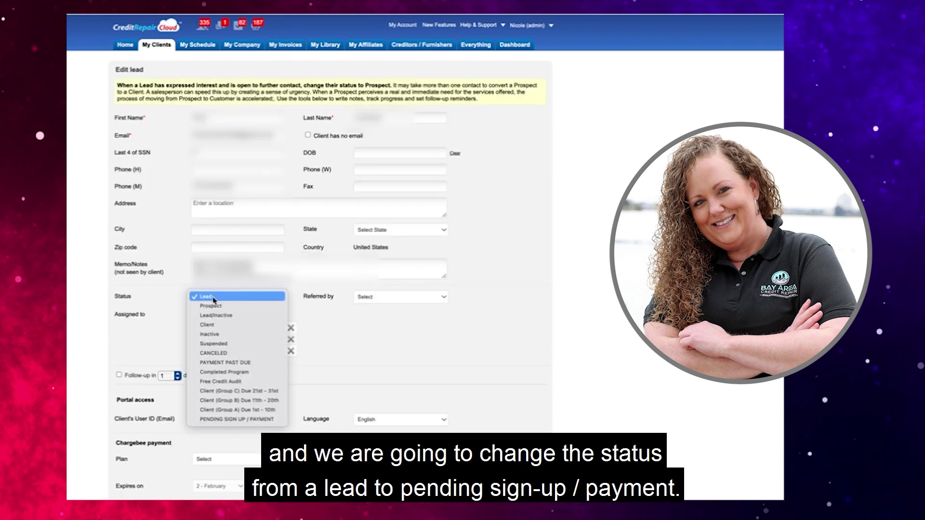
{"action": "left_click", "coordinate": [217, 420]}
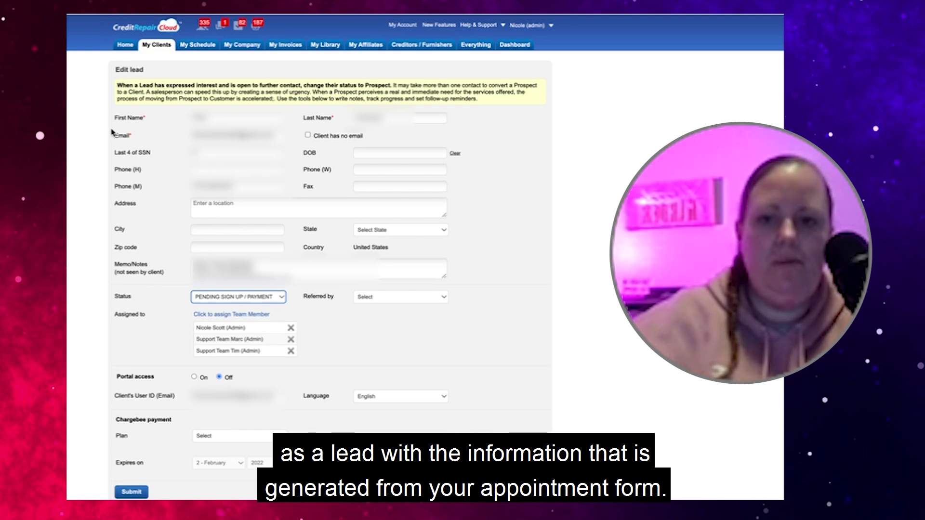
{"action": "left_click", "coordinate": [204, 206]}
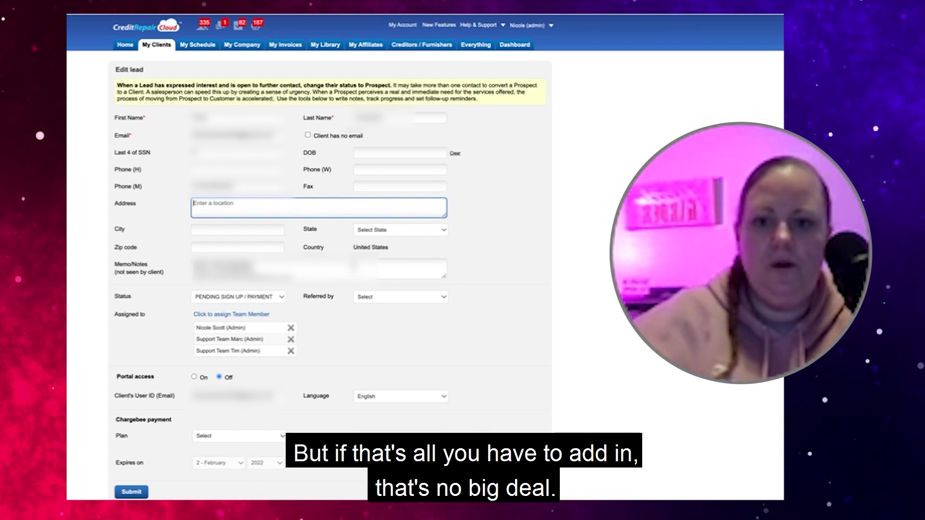
{"action": "scroll", "coordinate": [354, 266], "scroll_direction": "down", "scroll_amount": 1}
{"action": "scroll", "coordinate": [353, 265], "scroll_direction": "up", "scroll_amount": 1}
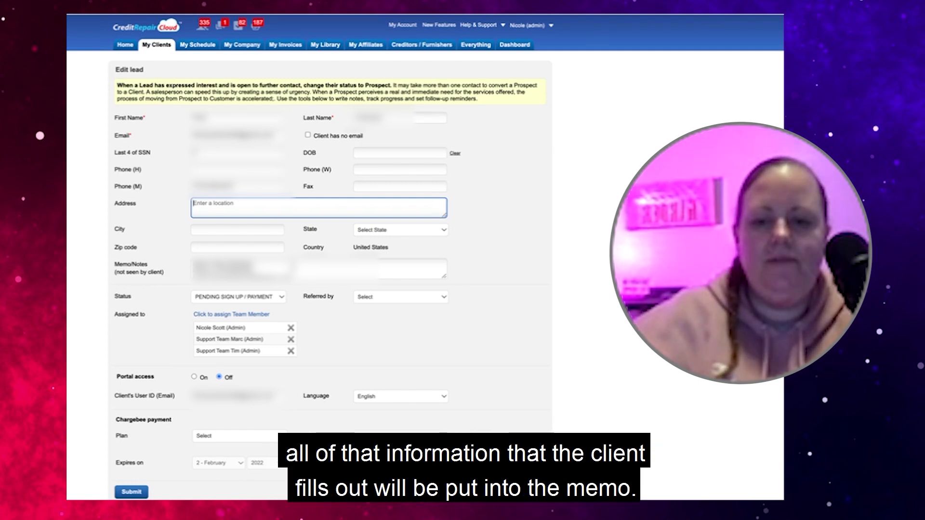
{"action": "scroll", "coordinate": [318, 269], "scroll_direction": "down", "scroll_amount": 3}
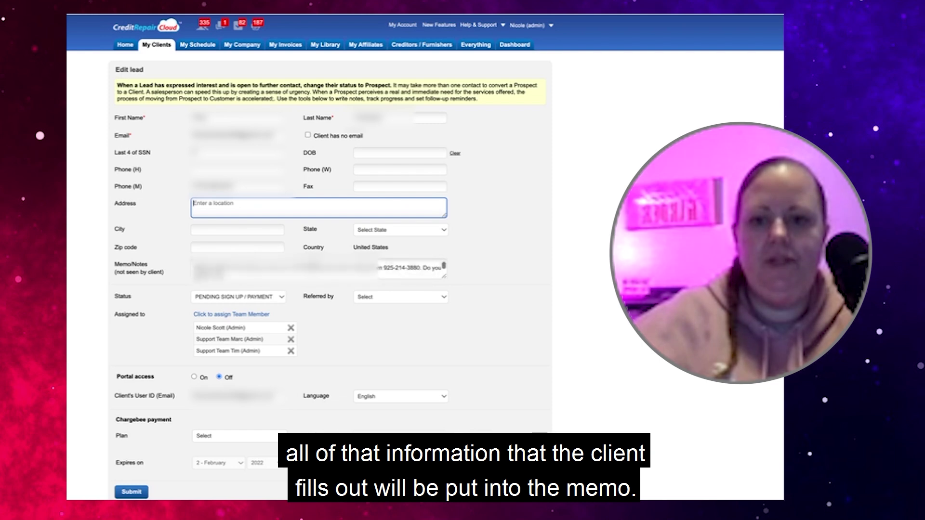
{"action": "scroll", "coordinate": [318, 269], "scroll_direction": "up", "scroll_amount": 3}
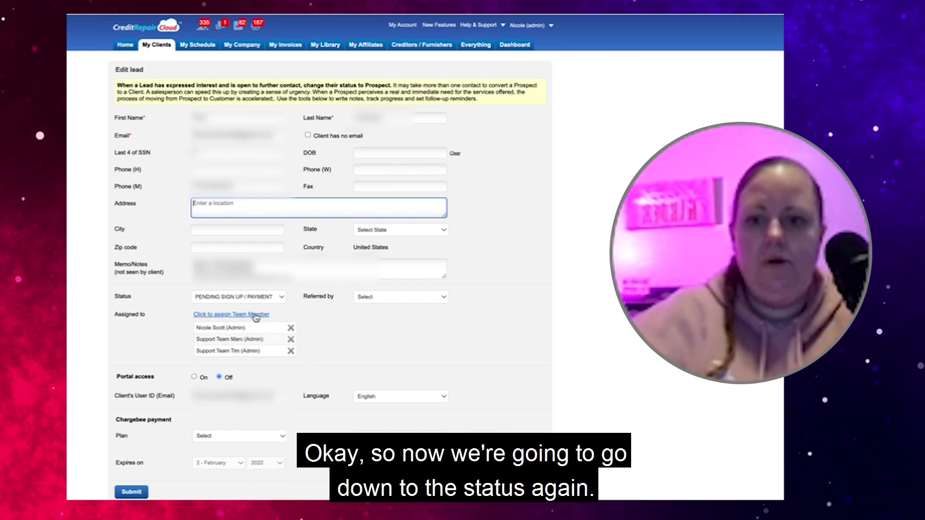
Keep PENDING SIGN UP / PAYMENT as the lead's status, then bring up Assign Team Members
{"action": "left_click", "coordinate": [220, 298]}
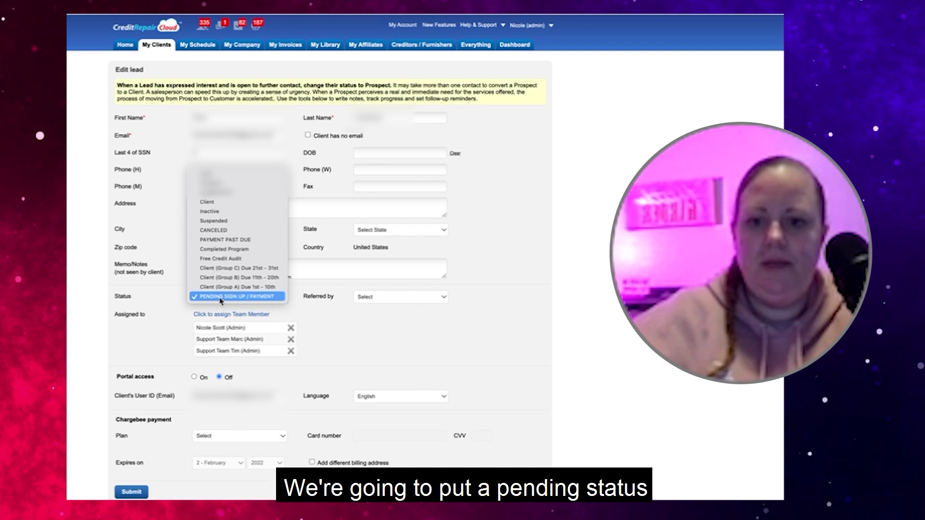
{"action": "left_click", "coordinate": [220, 297]}
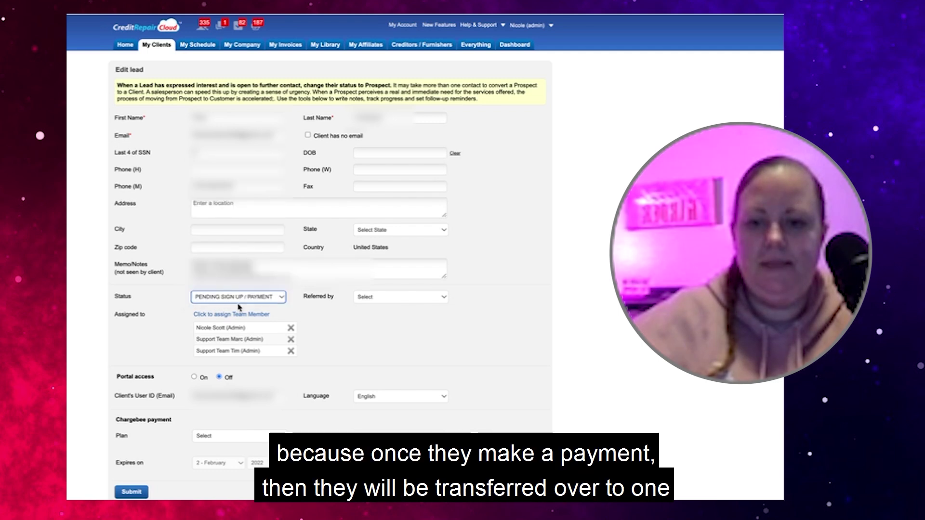
{"action": "left_click", "coordinate": [267, 298]}
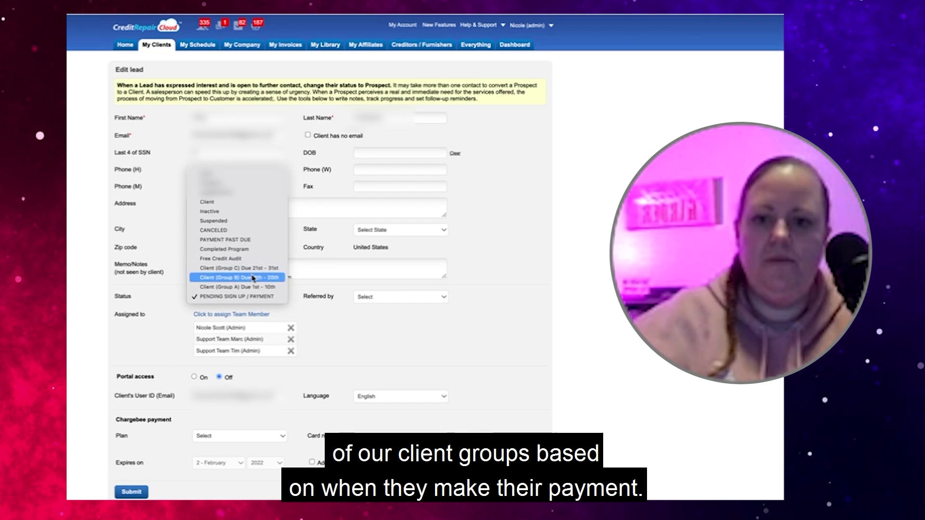
{"action": "left_click", "coordinate": [327, 332]}
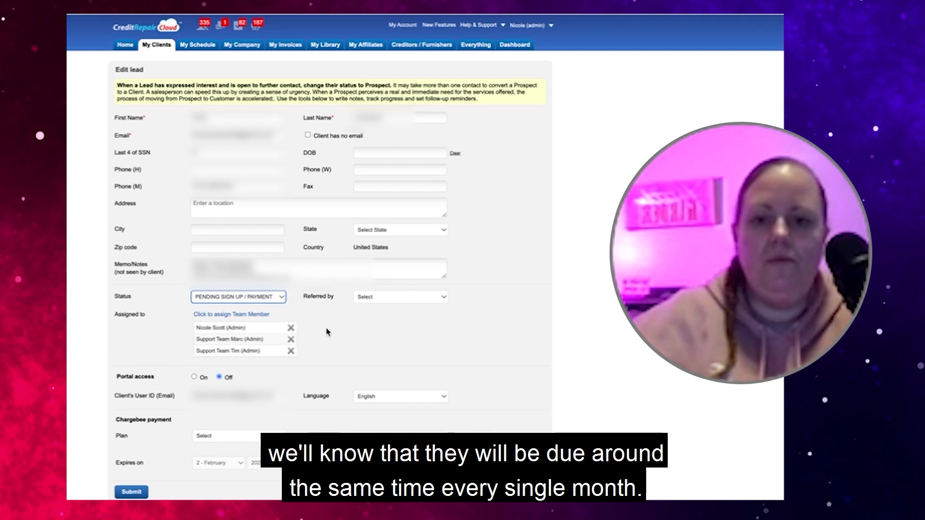
{"action": "left_click", "coordinate": [241, 315]}
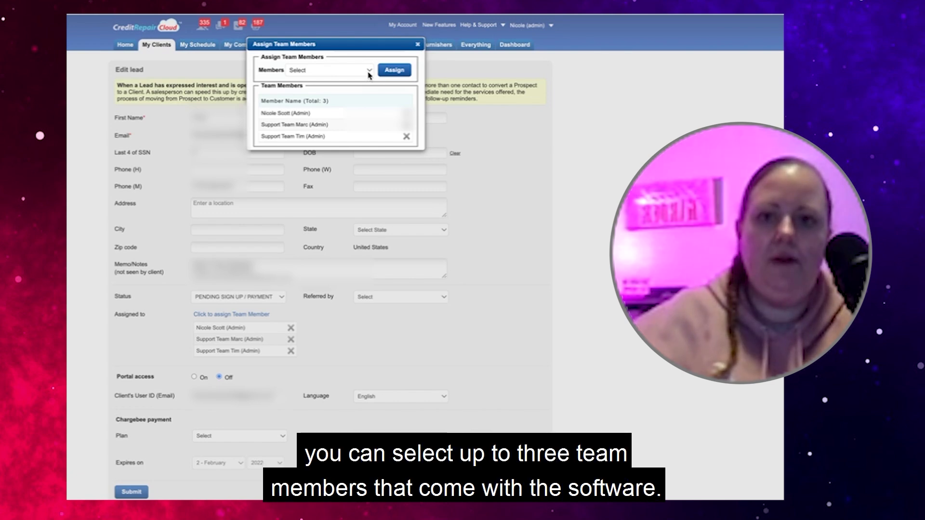
Assign the two remaining support team members to the lead and close the assignment window
{"action": "left_click", "coordinate": [369, 74]}
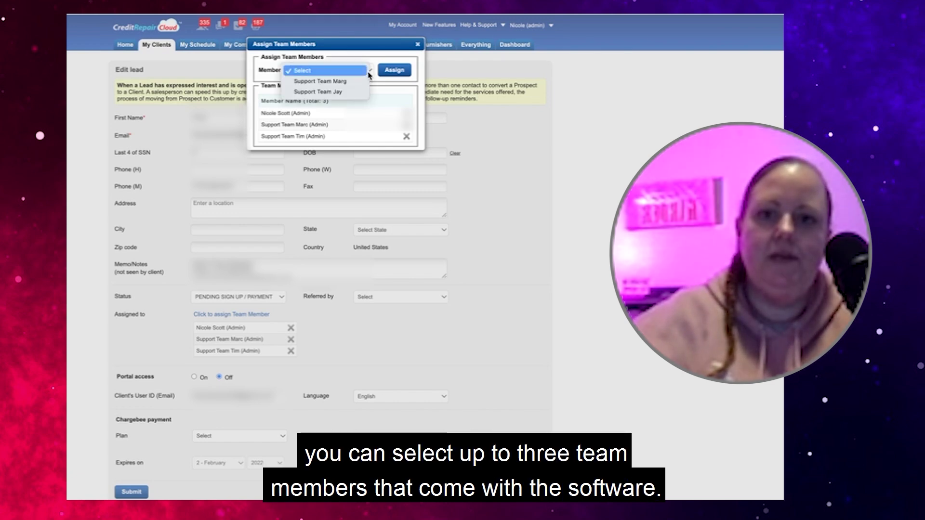
{"action": "left_click", "coordinate": [355, 81]}
{"action": "left_click", "coordinate": [393, 70]}
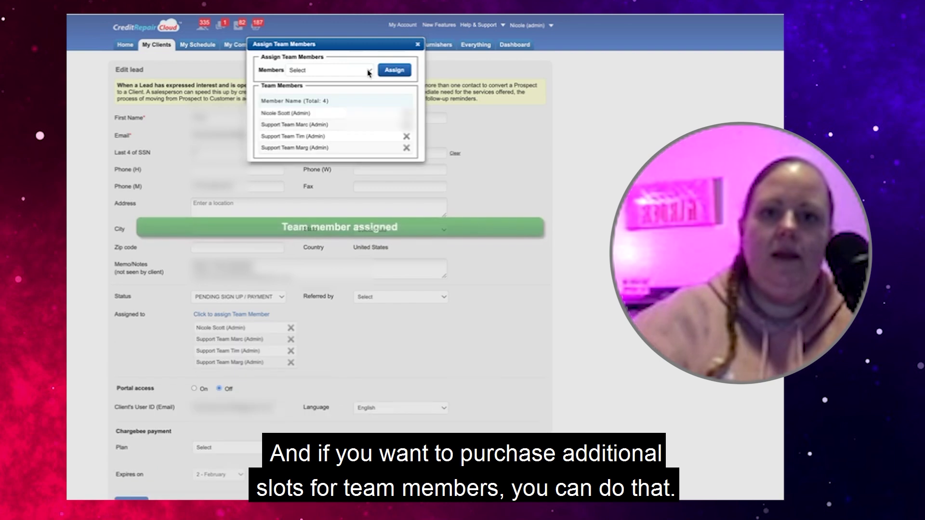
{"action": "left_click", "coordinate": [369, 72]}
{"action": "left_click", "coordinate": [361, 81]}
{"action": "left_click", "coordinate": [404, 71]}
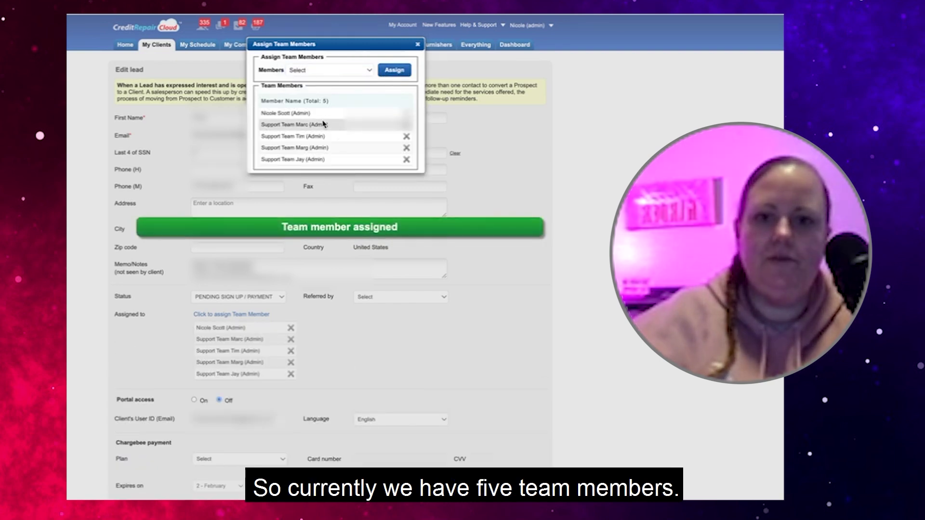
{"action": "left_click", "coordinate": [417, 44]}
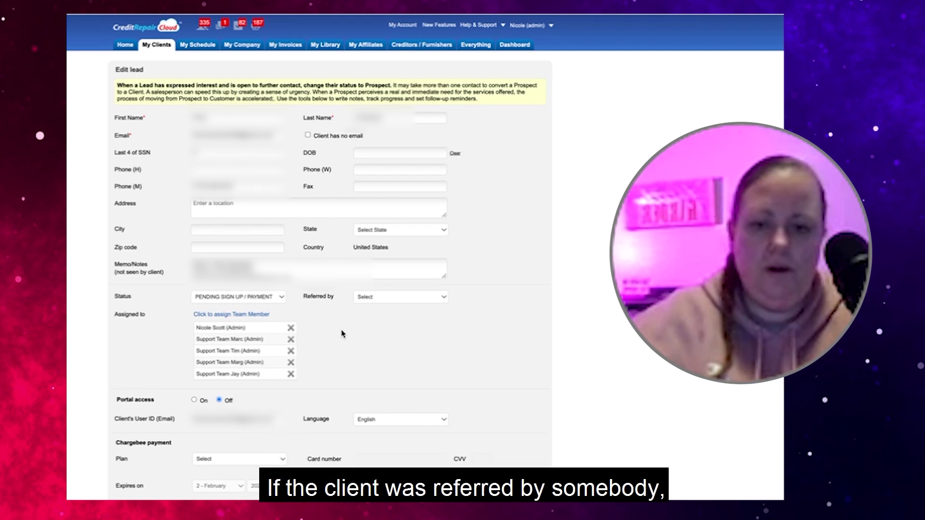
Open the Referred by list and close it without choosing any referrer
{"action": "left_click", "coordinate": [371, 297]}
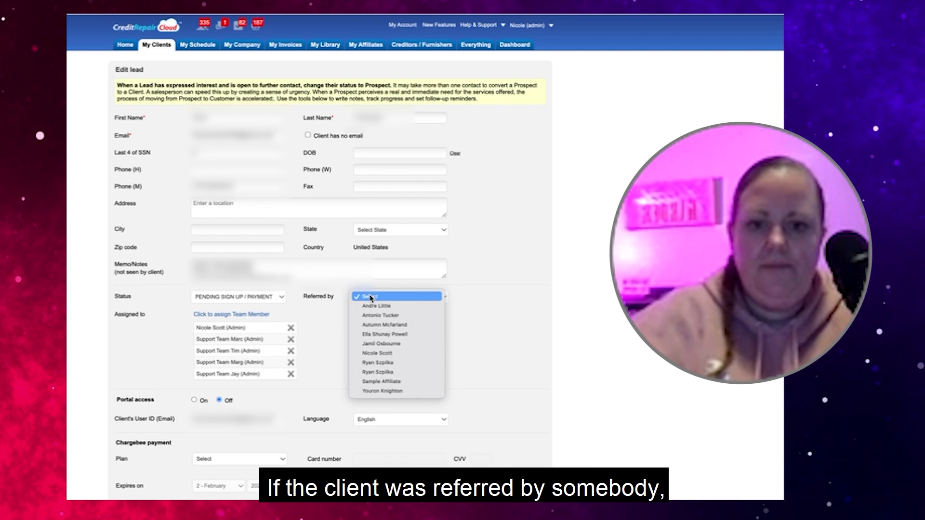
{"action": "left_click", "coordinate": [336, 335]}
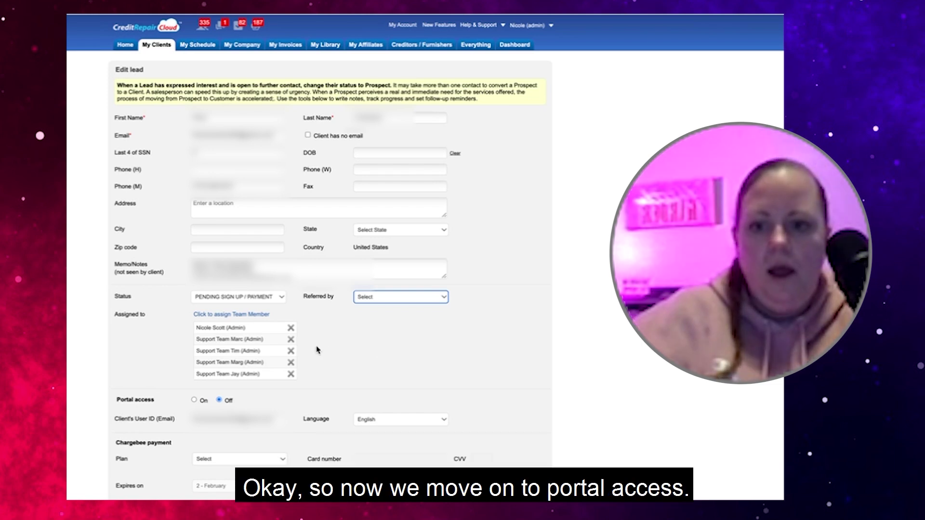
Switch the lead's Portal access to On and open the Agreement dropdown
{"action": "scroll", "coordinate": [269, 381], "scroll_direction": "down", "scroll_amount": 1}
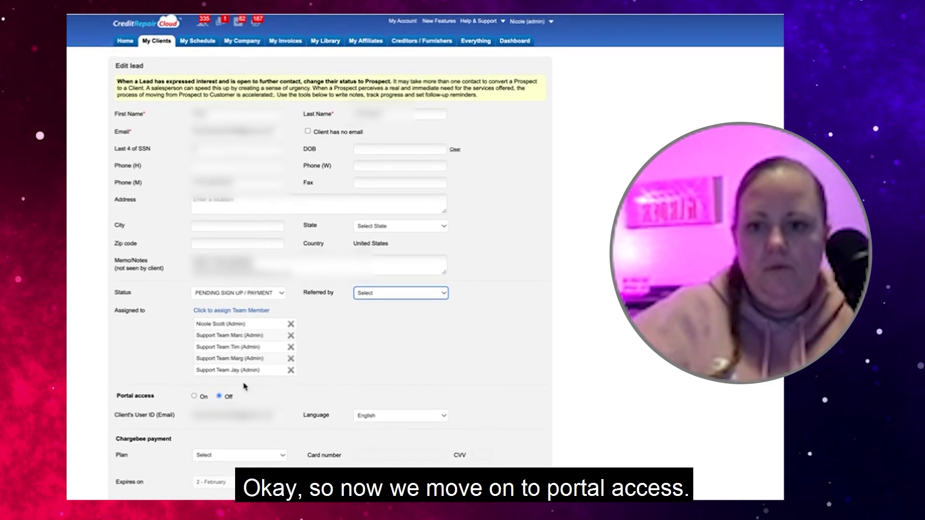
{"action": "left_click", "coordinate": [194, 397]}
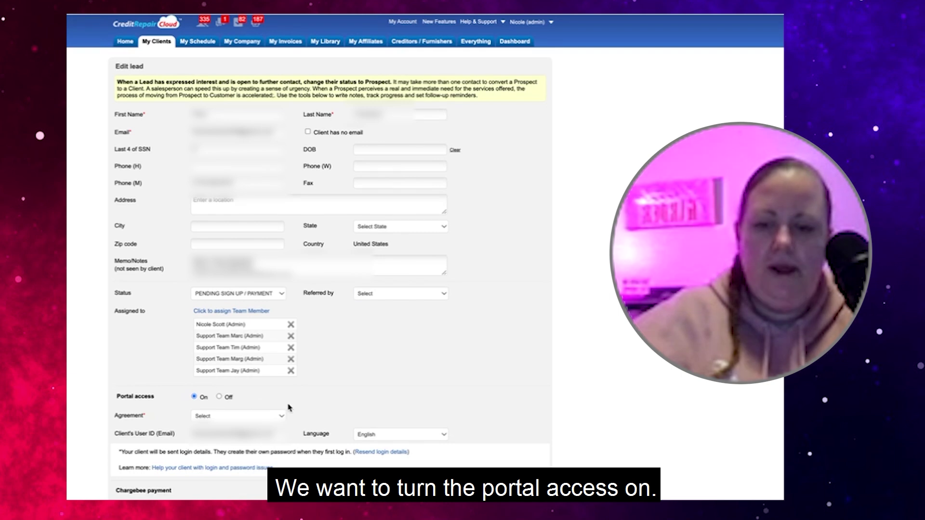
{"action": "scroll", "coordinate": [289, 407], "scroll_direction": "down", "scroll_amount": 1}
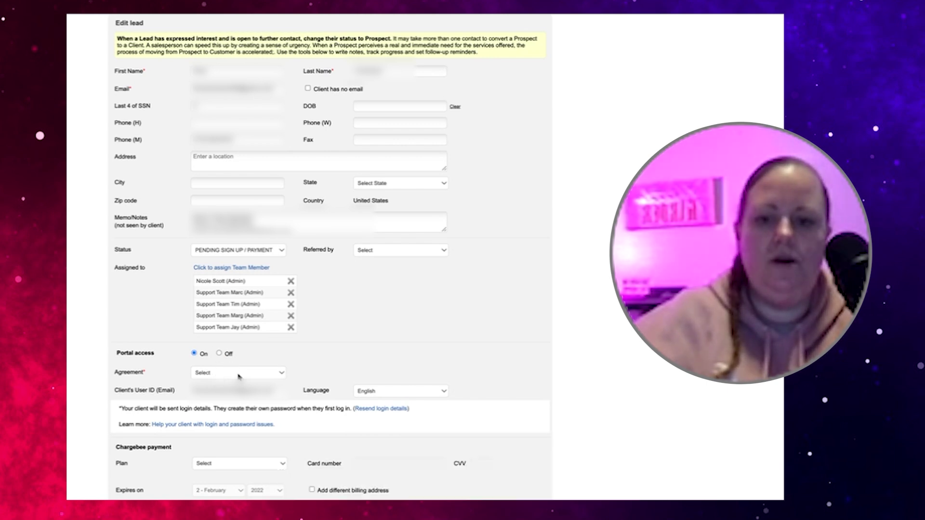
{"action": "left_click", "coordinate": [239, 373]}
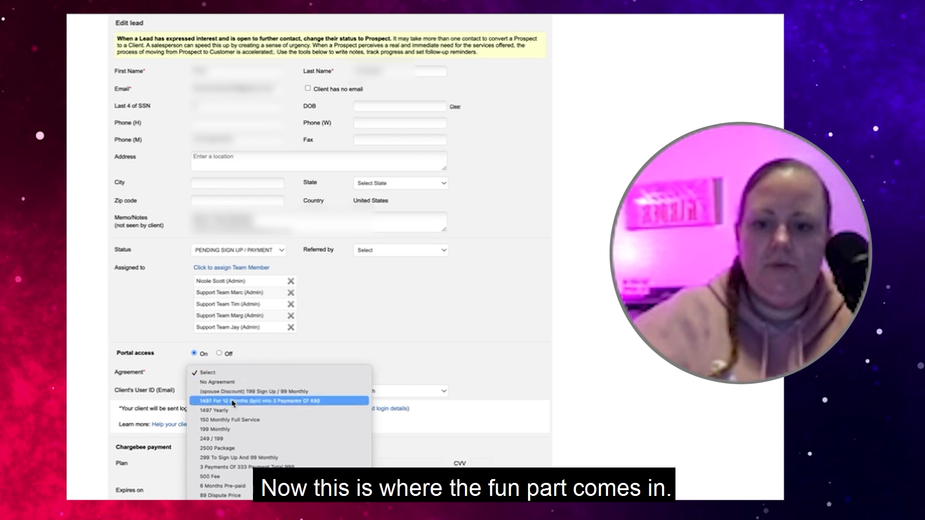
Choose '299 To Sign Up And 99 Monthly' from the lead's Agreement list
{"action": "double_click", "coordinate": [129, 373]}
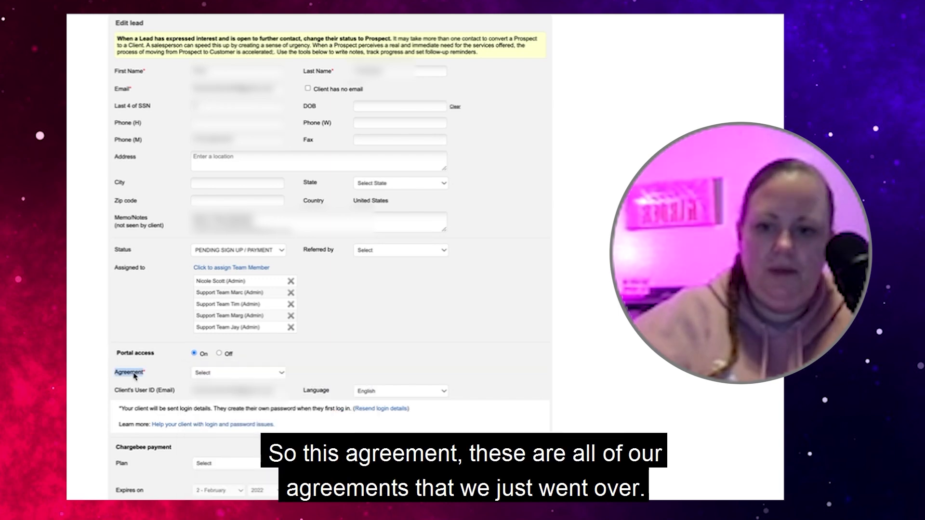
{"action": "left_click", "coordinate": [206, 375]}
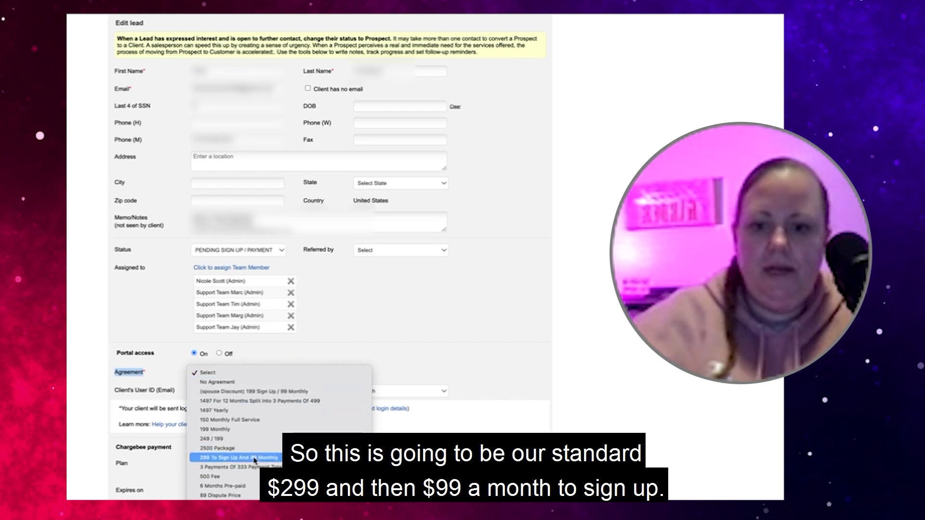
{"action": "left_click", "coordinate": [254, 459]}
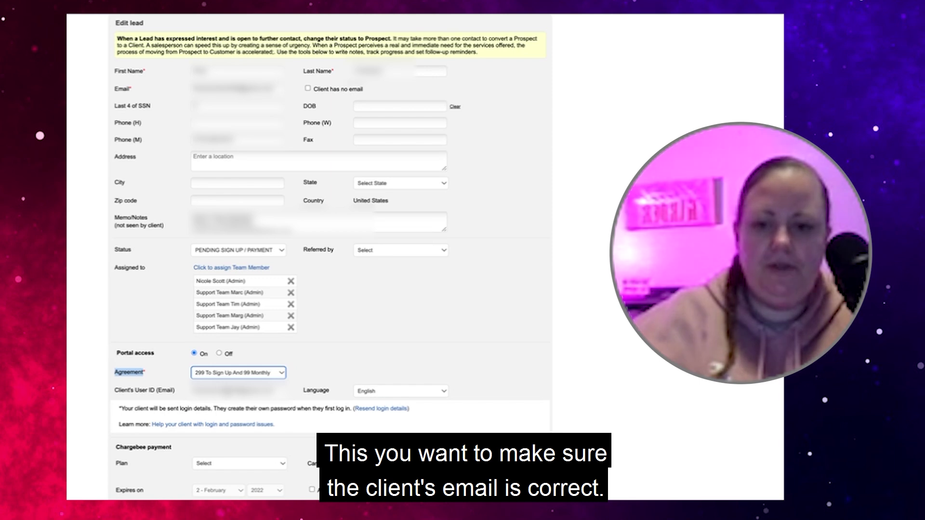
Keep the portal Language as English and open the 'Help your client with login and password issues' guide
{"action": "left_click", "coordinate": [369, 391]}
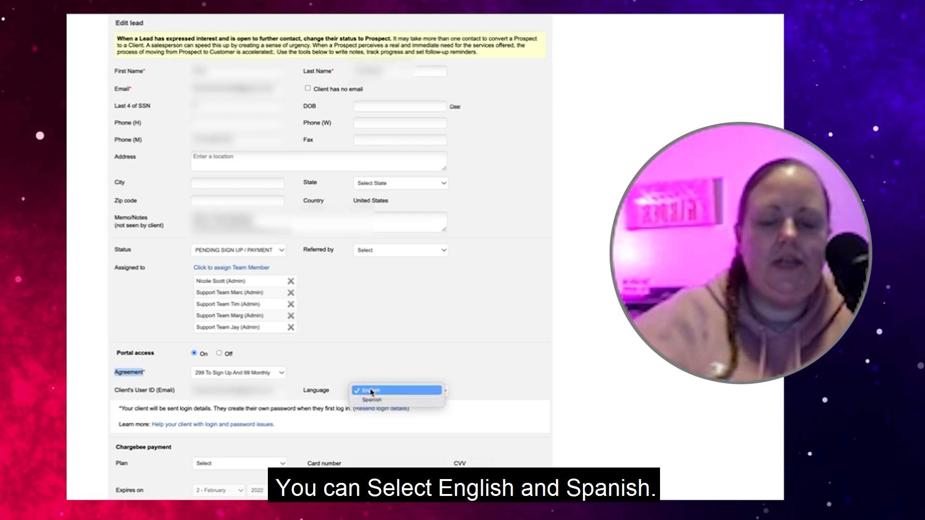
{"action": "left_click", "coordinate": [366, 372]}
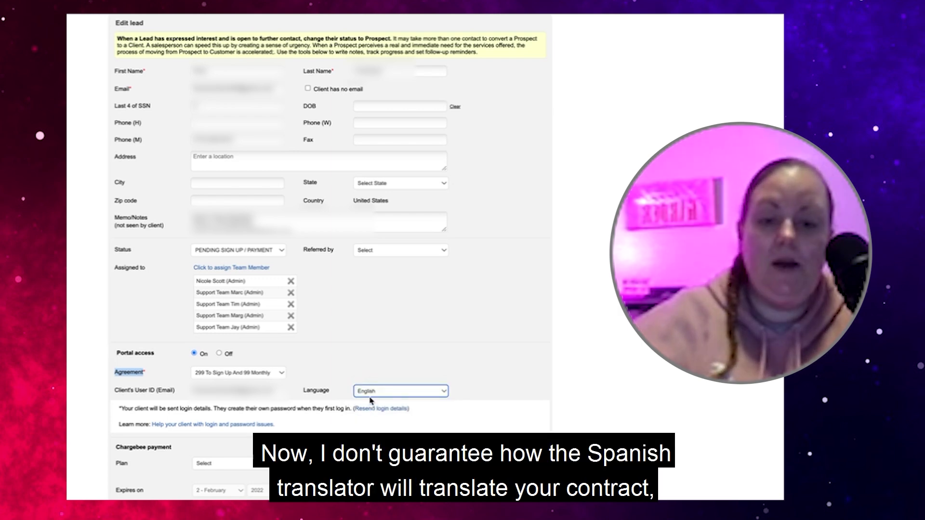
{"action": "left_click", "coordinate": [370, 391]}
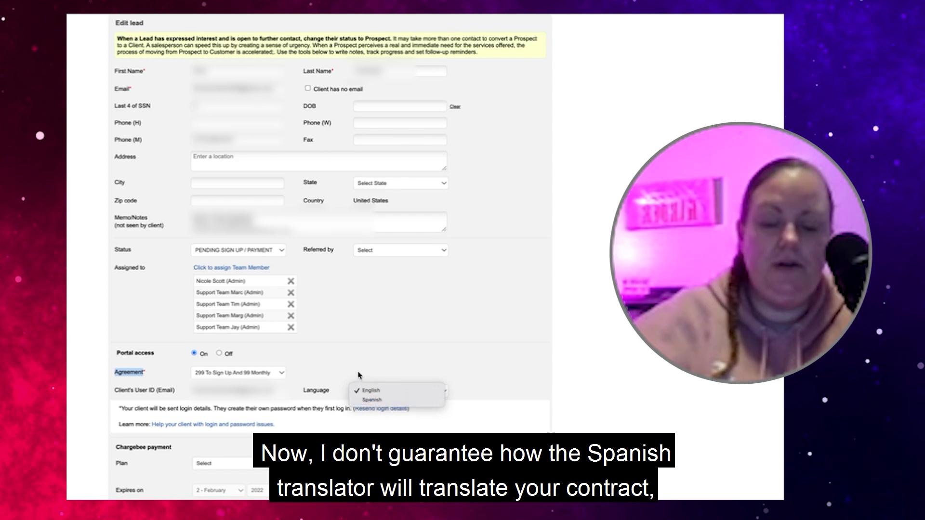
{"action": "left_click", "coordinate": [358, 376]}
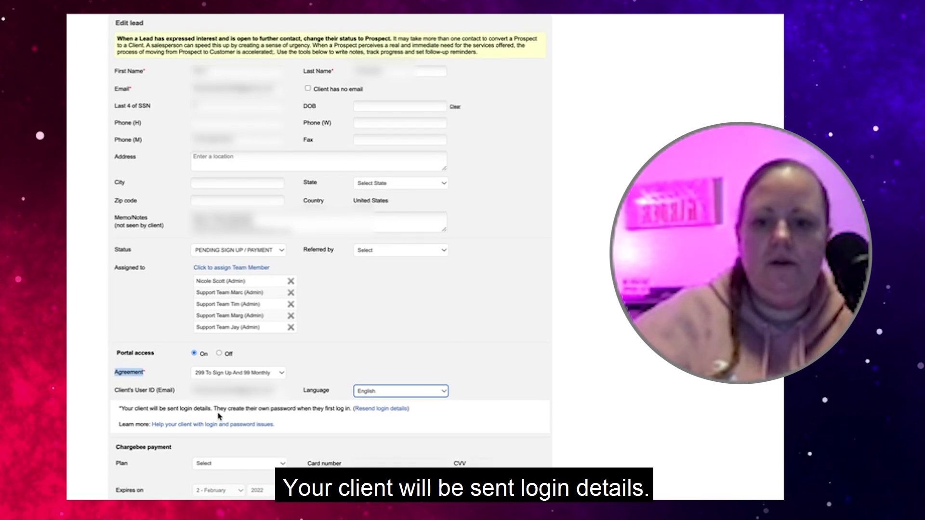
{"action": "mouse_move", "coordinate": [369, 413]}
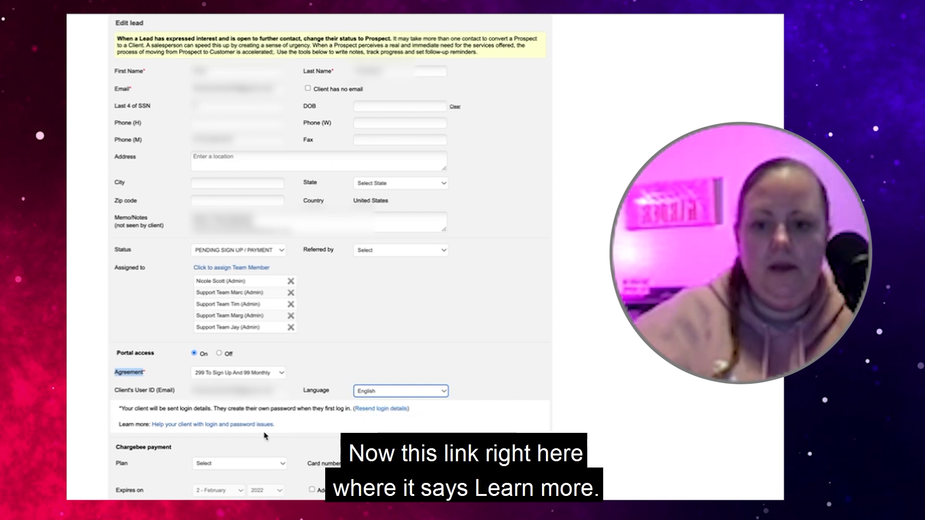
{"action": "left_click", "coordinate": [184, 427]}
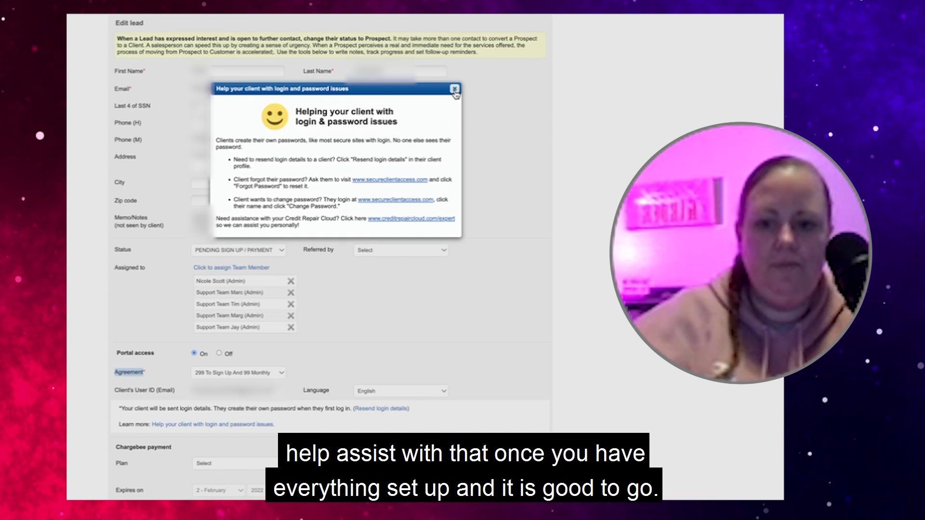
Close the login and password help window to return to the Edit lead form
{"action": "left_click", "coordinate": [454, 90]}
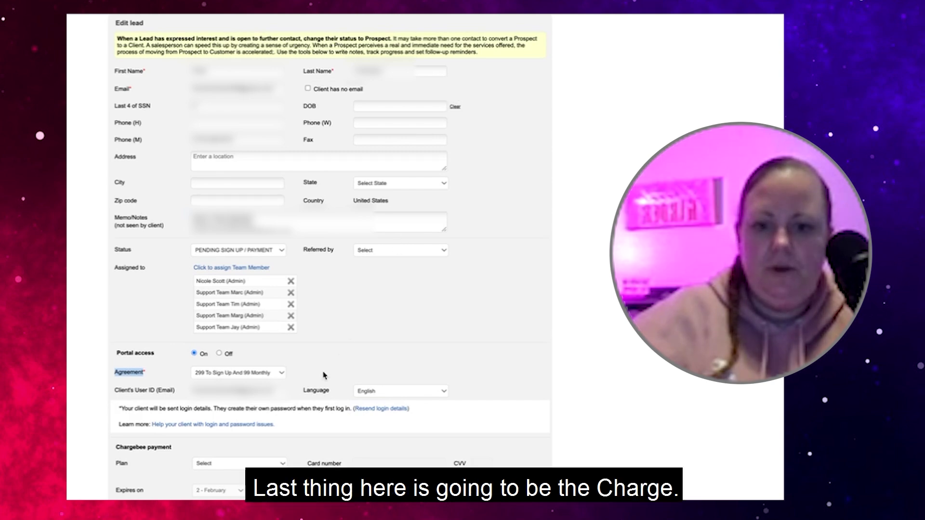
Select the '299 UPFRONT AND 99 Monthly' Chargebee plan and enable the automated card-details request email
{"action": "triple_click", "coordinate": [133, 446]}
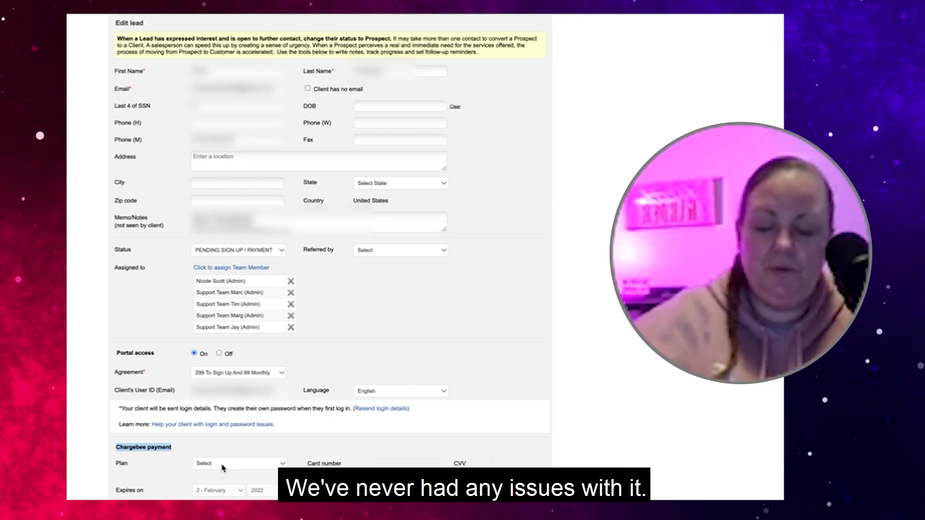
{"action": "left_click", "coordinate": [223, 465]}
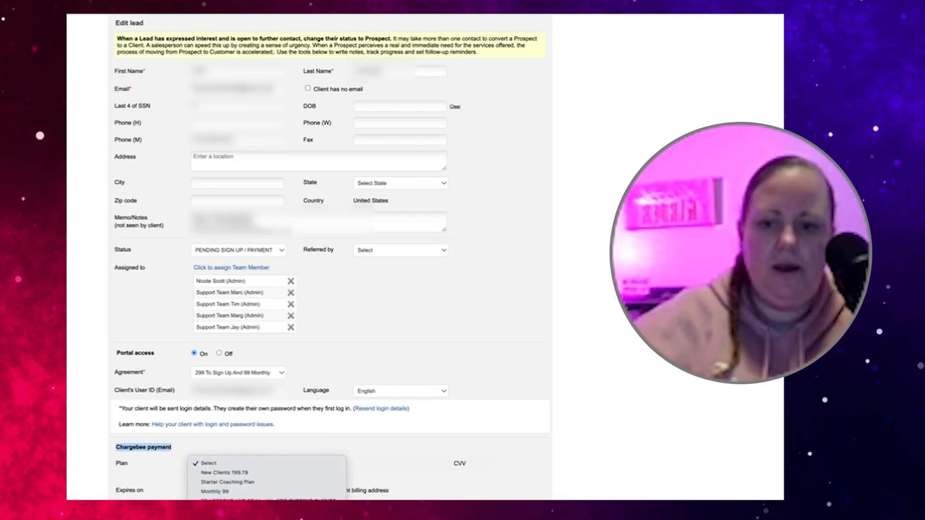
{"action": "left_click", "coordinate": [226, 499]}
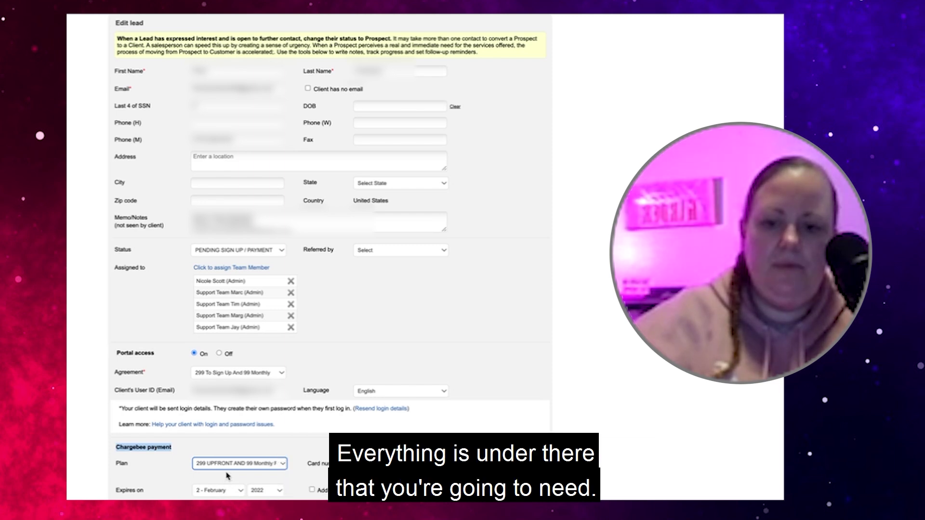
{"action": "scroll", "coordinate": [228, 477], "scroll_direction": "down", "scroll_amount": 1}
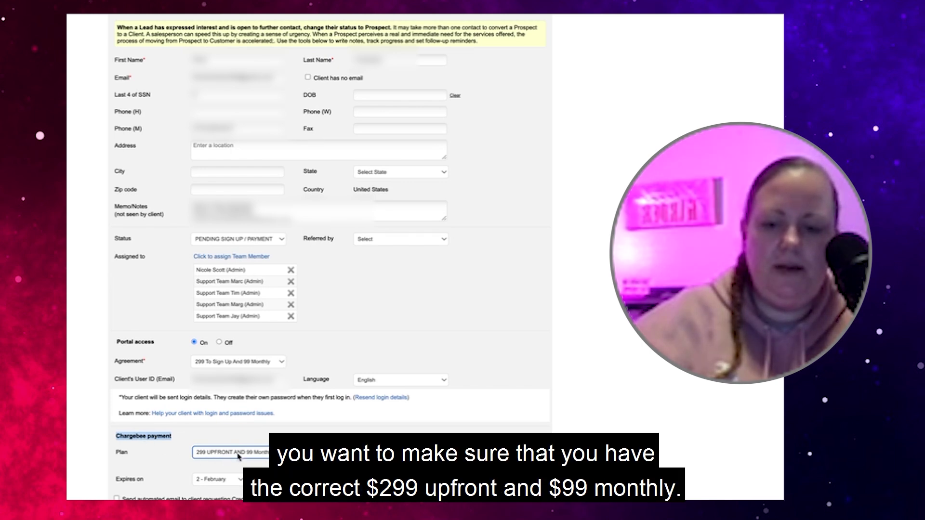
{"action": "left_click", "coordinate": [116, 499]}
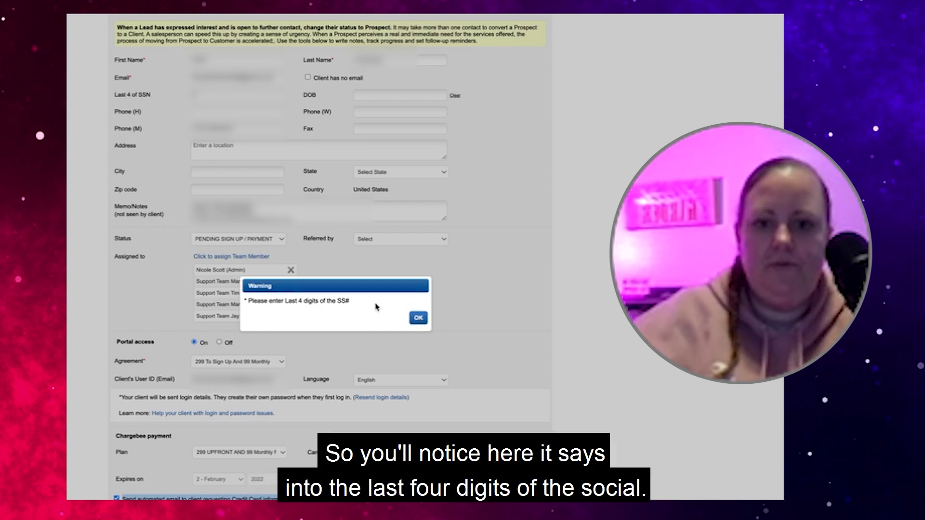
Dismiss the missing-SSN warning and fill Last 4 of SSN from the browser's saved suggestion
{"action": "left_click", "coordinate": [418, 318]}
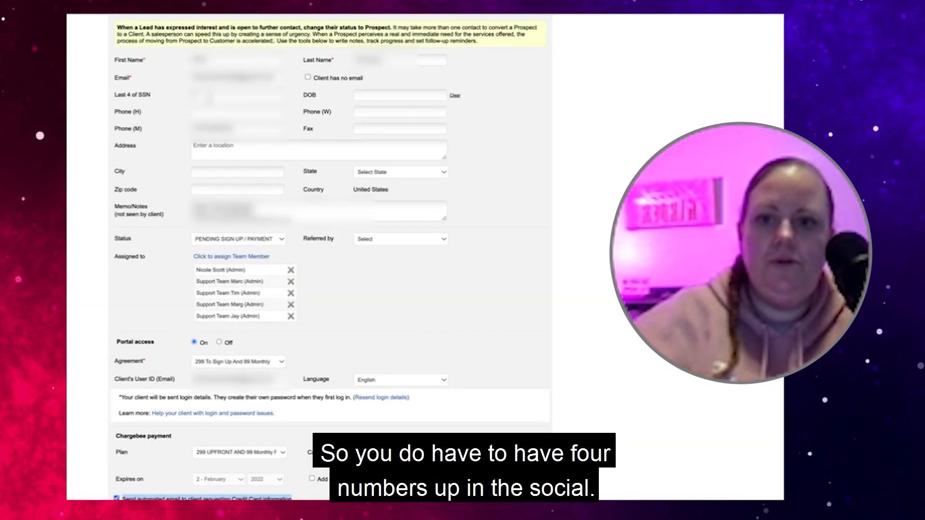
{"action": "left_click", "coordinate": [208, 98]}
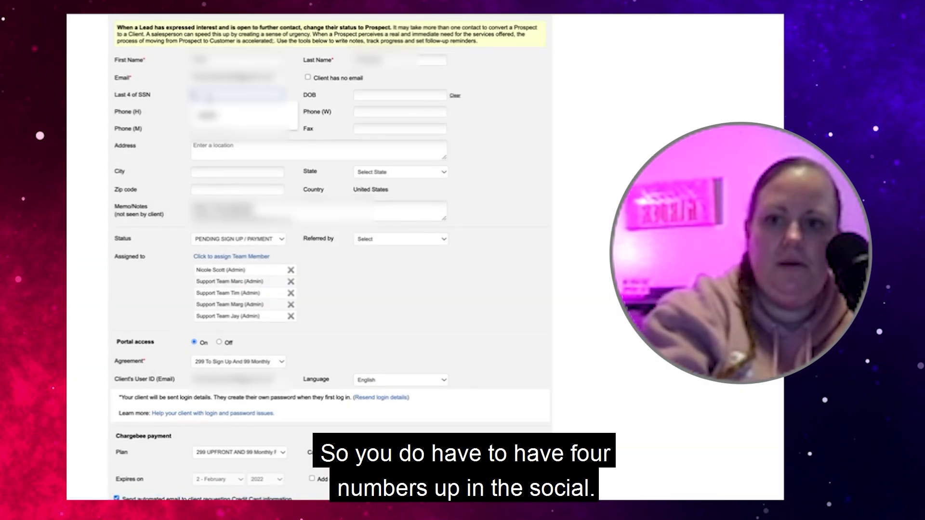
{"action": "left_click", "coordinate": [207, 115]}
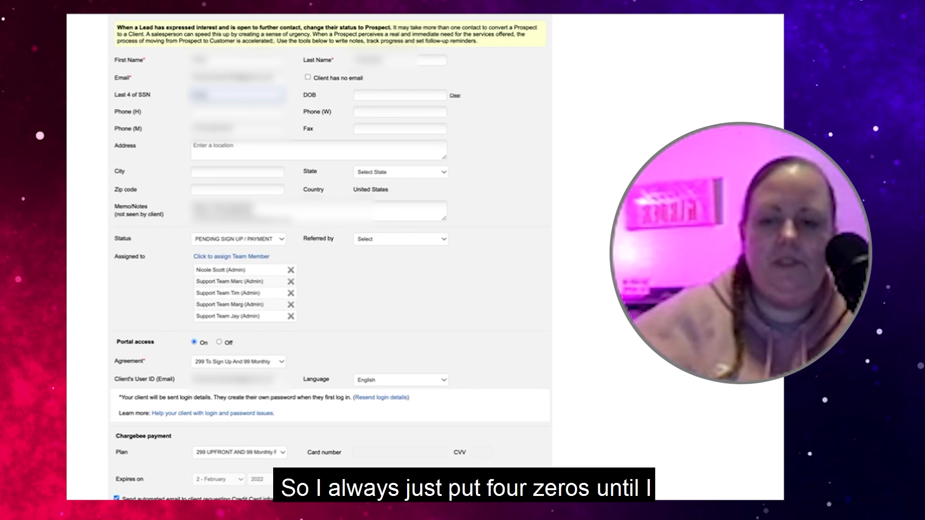
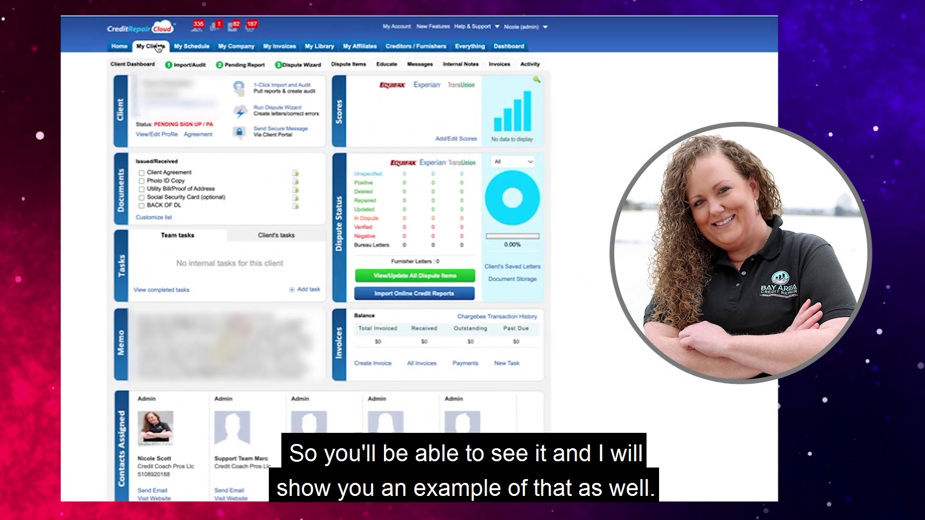
From the client list, mark the Client Agreement as received and view the client's empty Internal Notes
{"action": "left_click", "coordinate": [157, 47]}
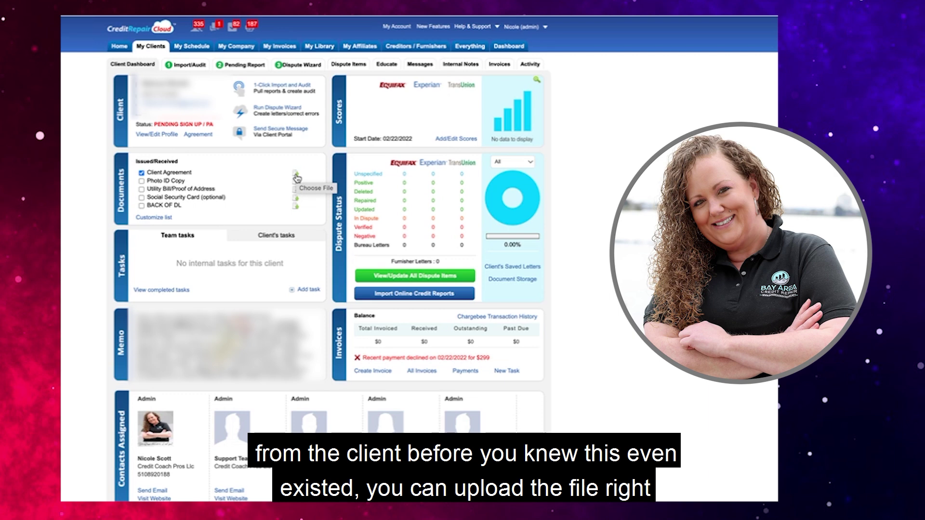
{"action": "left_click", "coordinate": [297, 179]}
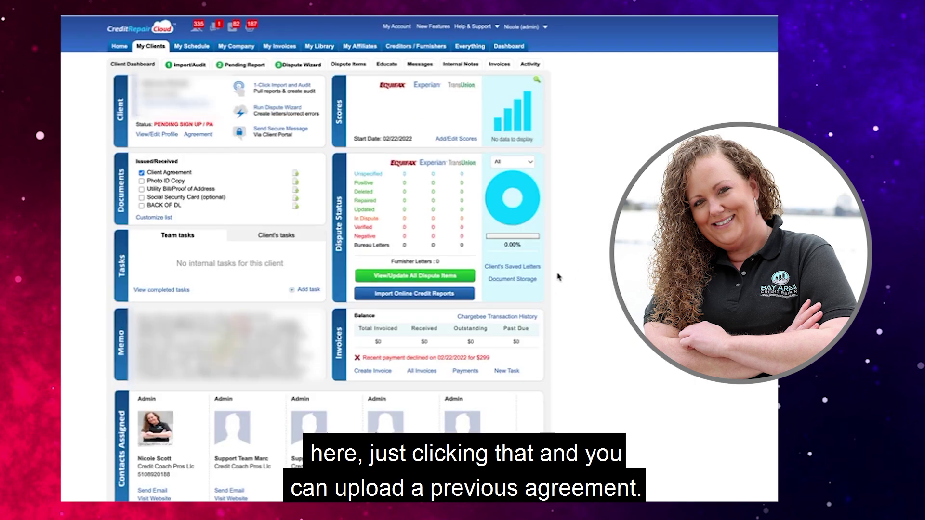
{"action": "left_click", "coordinate": [458, 70]}
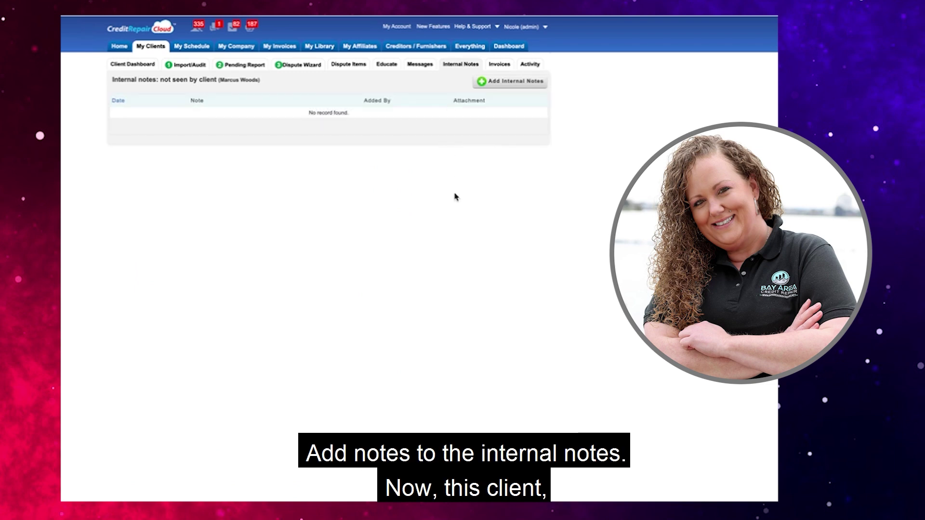